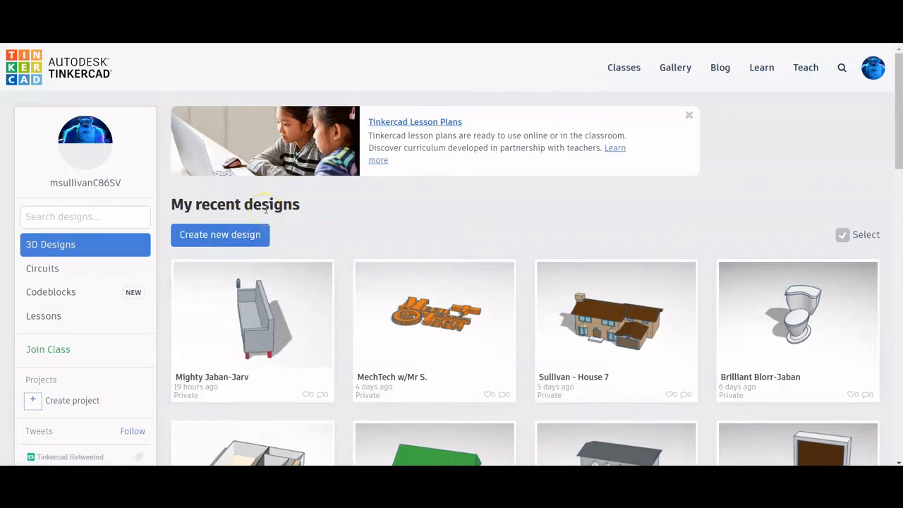
Step: Create a new 3D design and name it with the author's surname followed by "- Floor Plan"
left_click(217, 241)
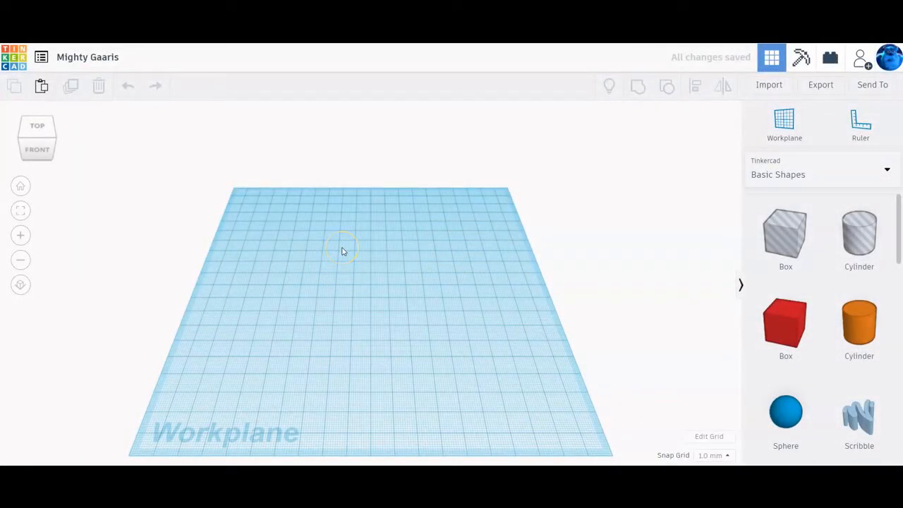
left_click(113, 60)
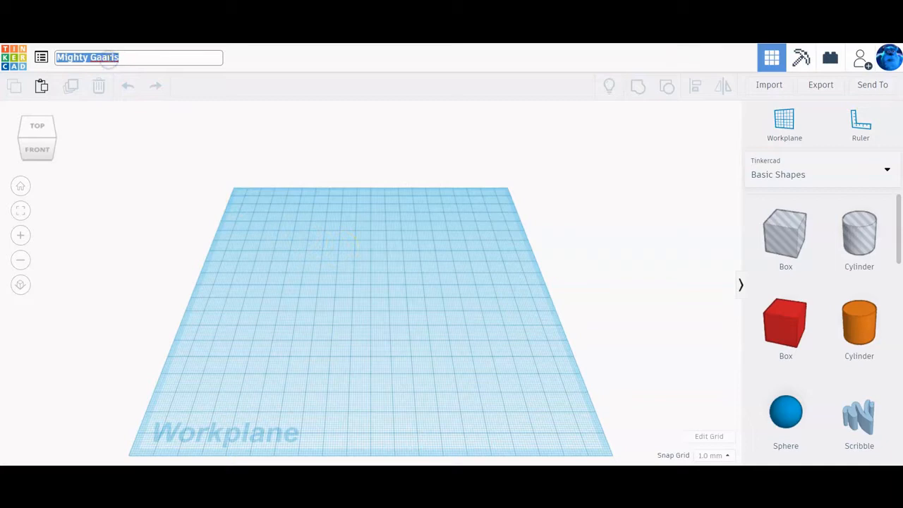
type("Sul")
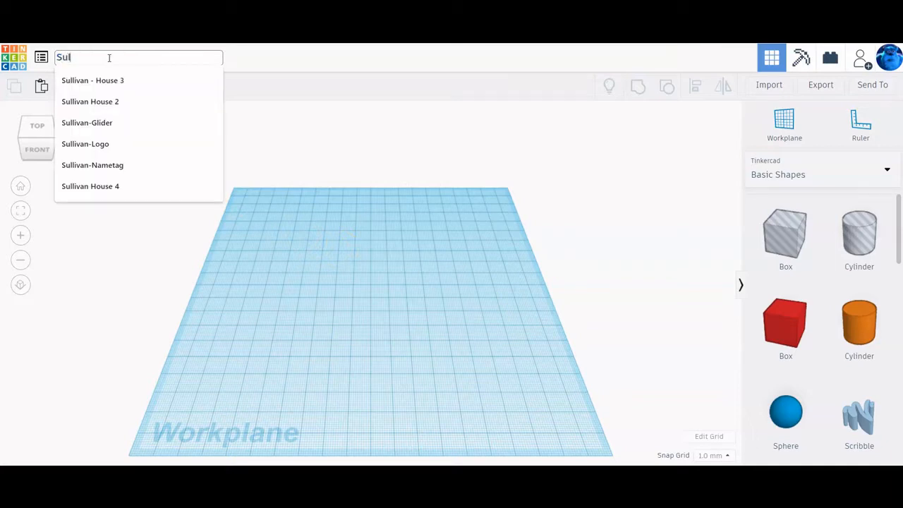
type("livan - ")
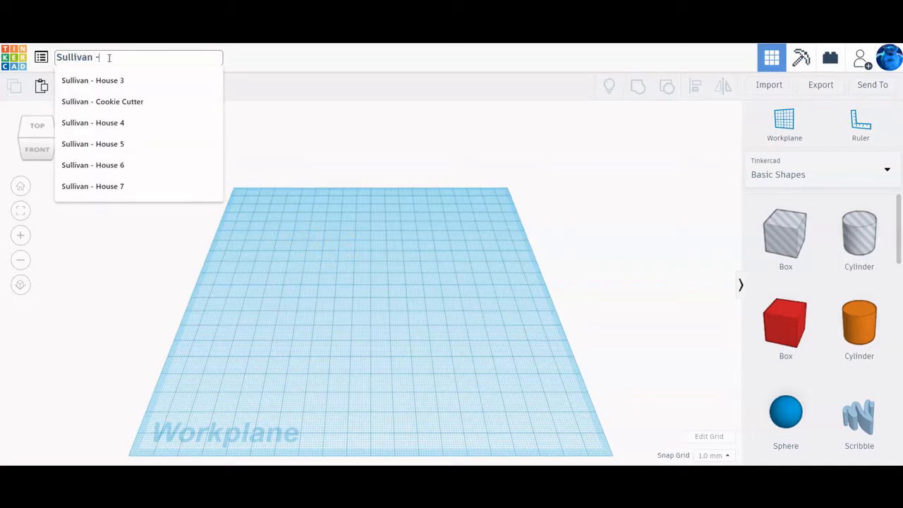
type("Floor Plan")
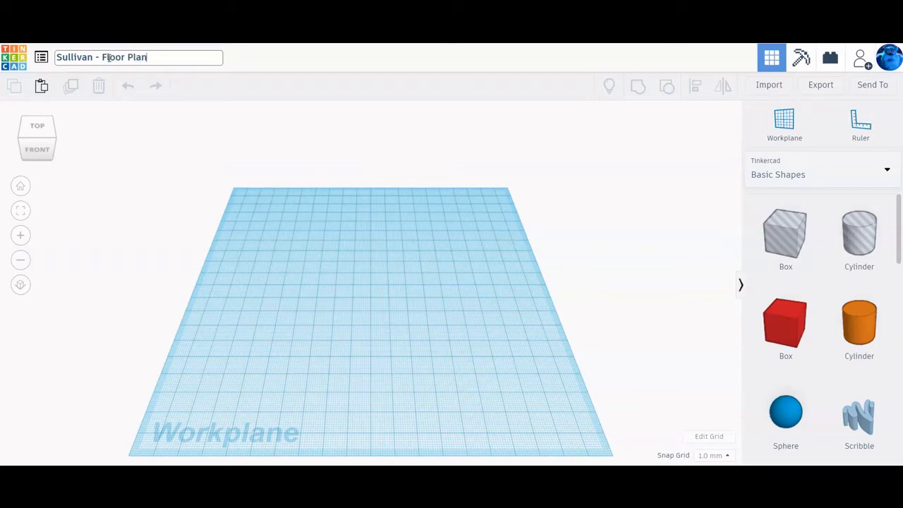
left_click(293, 214)
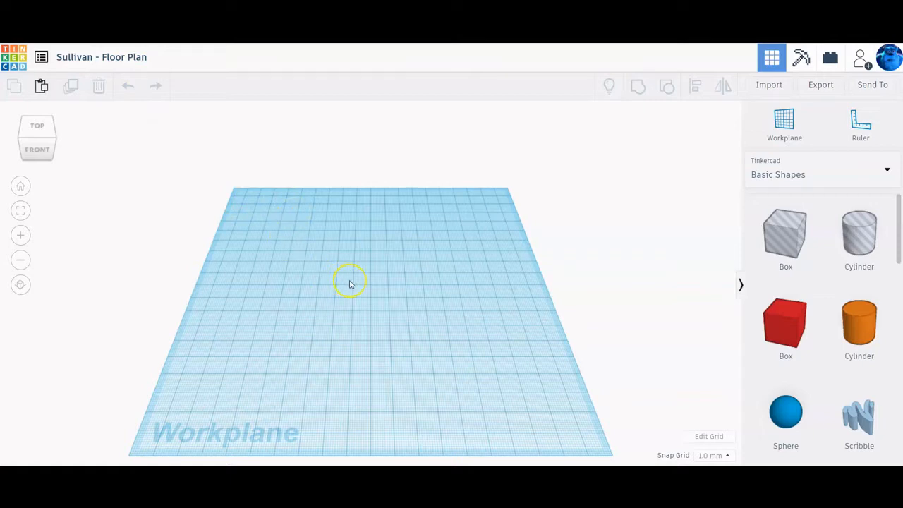
Step: Change the workplane grid units to inches, set its width to 25, enter a larger length and update the grid
left_click(707, 435)
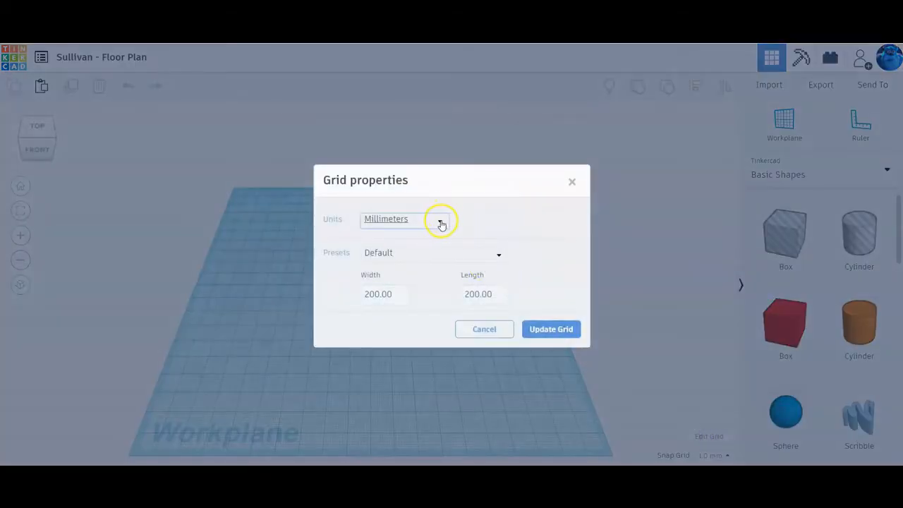
left_click(439, 221)
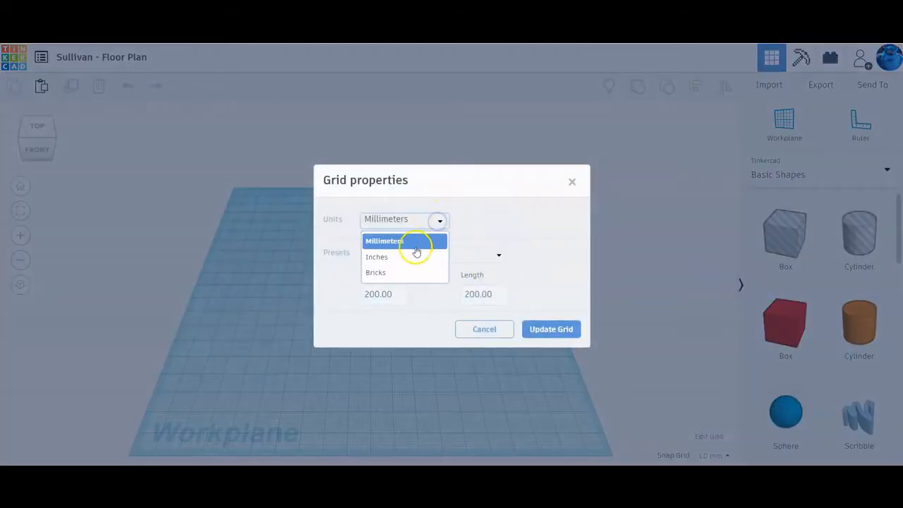
left_click(378, 257)
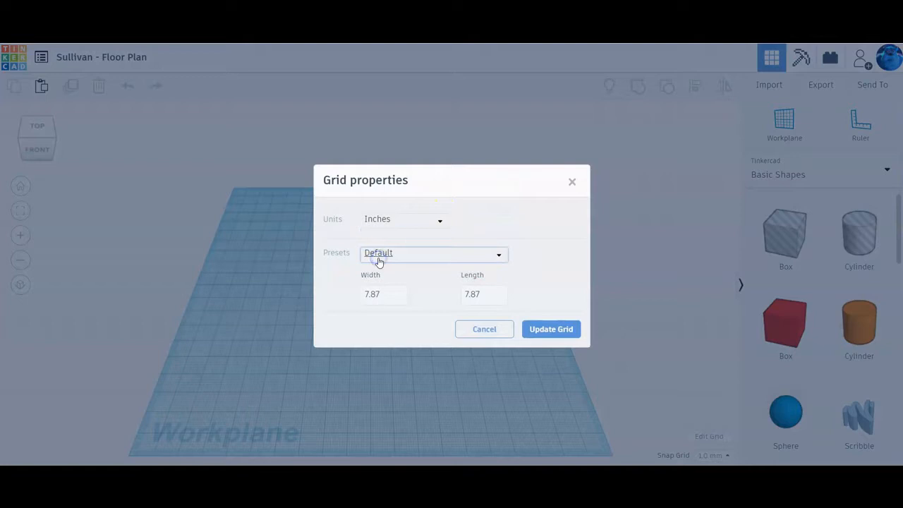
left_click(390, 295)
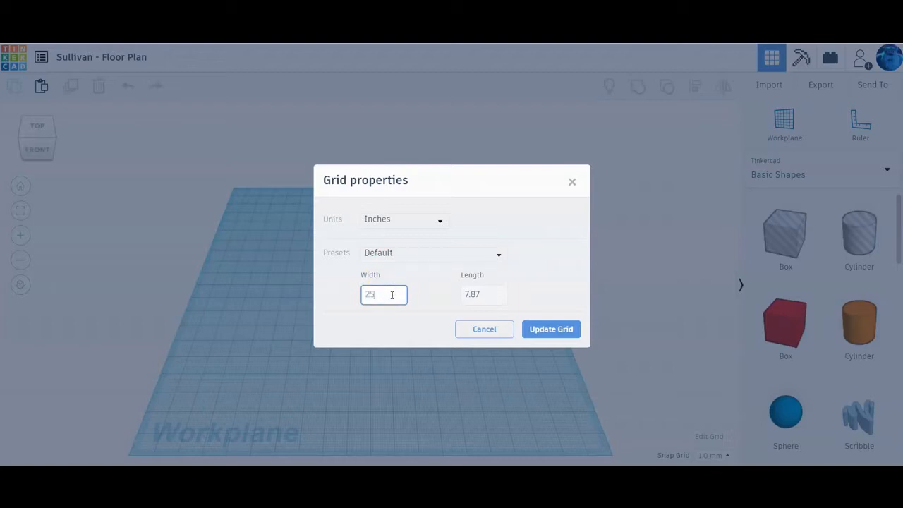
left_click(494, 292)
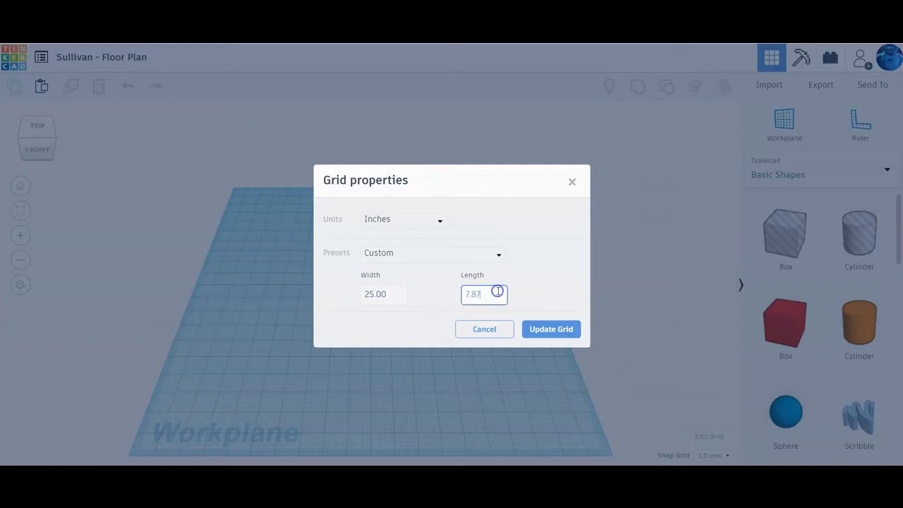
key("BackSpace")
key("BackSpace")
key("BackSpace")
left_click(551, 330)
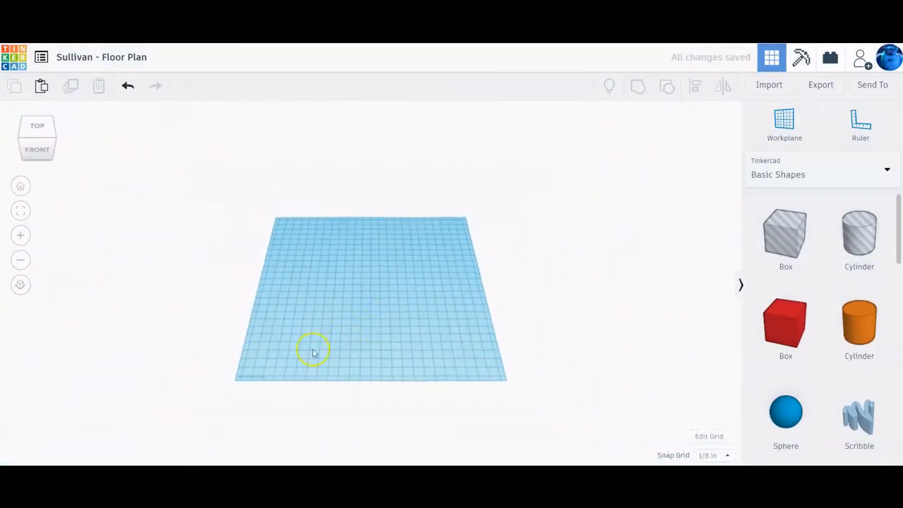
scroll(346, 308, "up", 5)
scroll(387, 308, "down", 2)
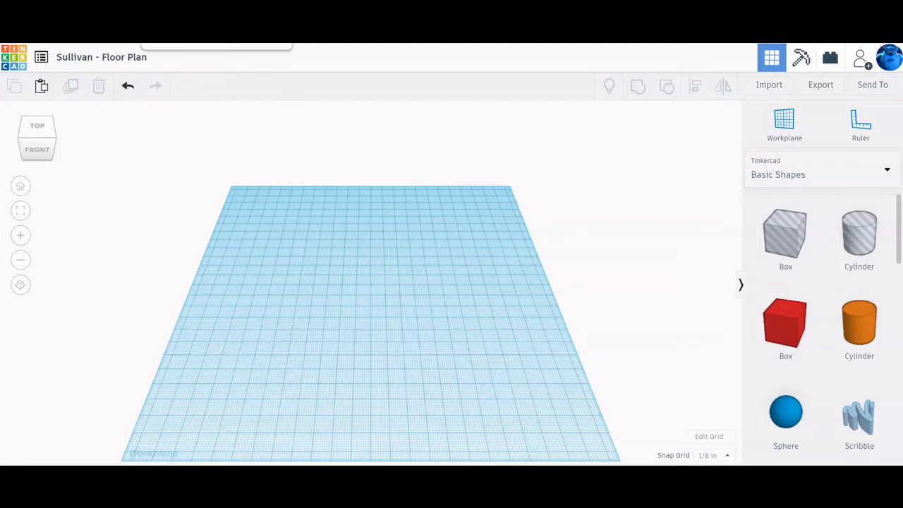
Step: Switch to the hand-drawn floor plan image in the browser and examine the room layout and dimensions, starting with the kitchen
left_click(206, 14)
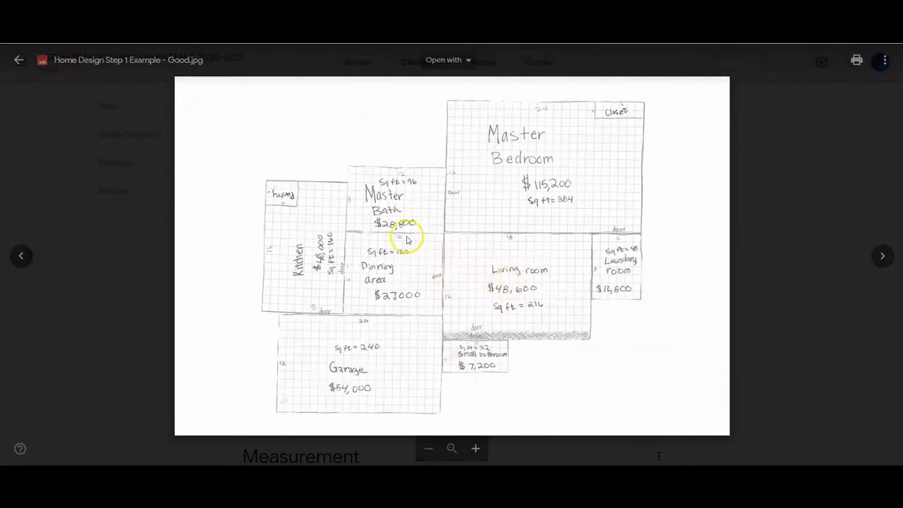
scroll(284, 261, "up", 6)
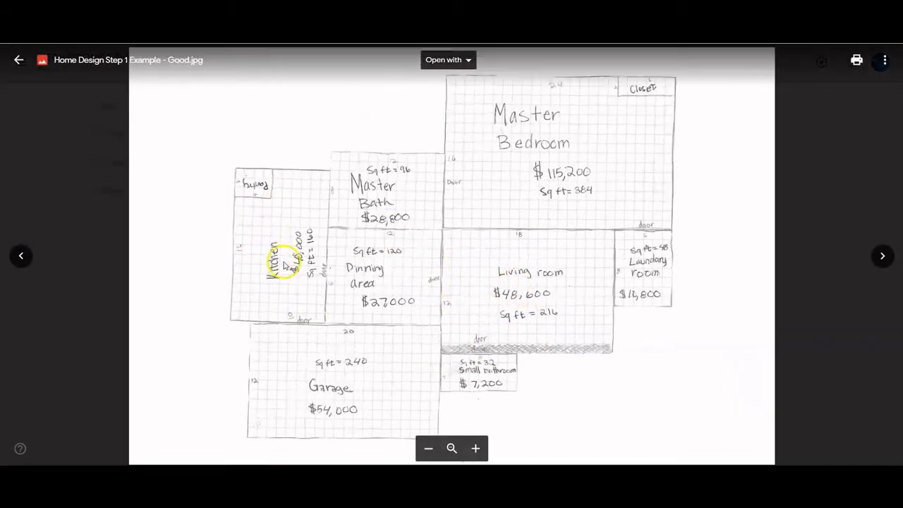
scroll(148, 228, "down", 6)
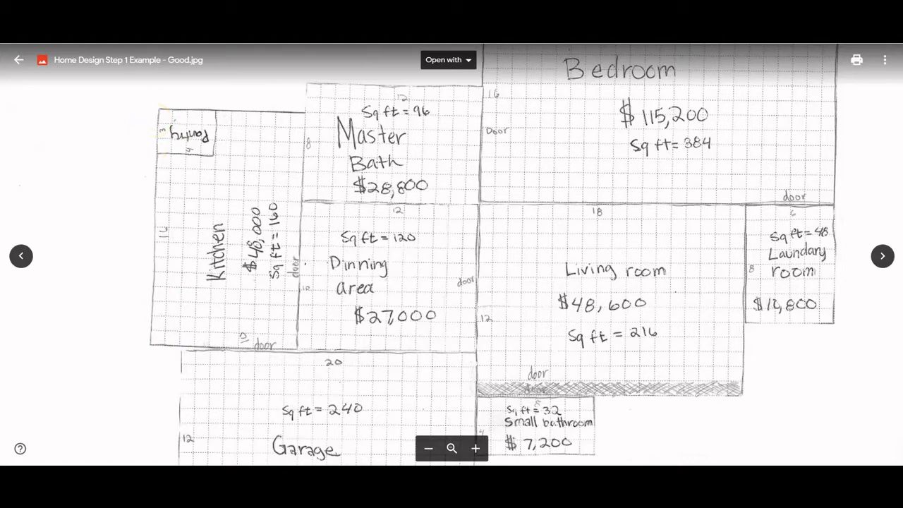
left_click(134, 28)
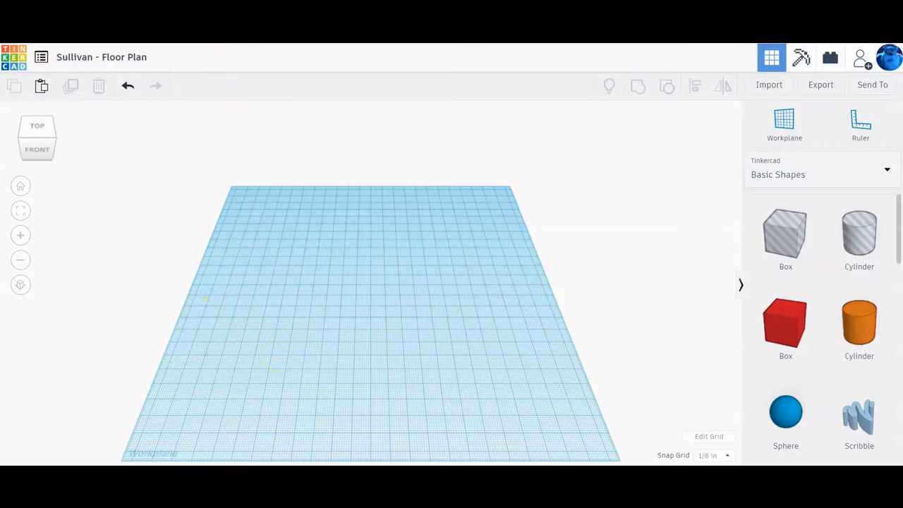
left_click(204, 30)
Step: Place a solid box on the left part of the workplane for the kitchen floor and size it 2.5 in wide by 4 in long
left_click_drag(774, 325, 275, 297)
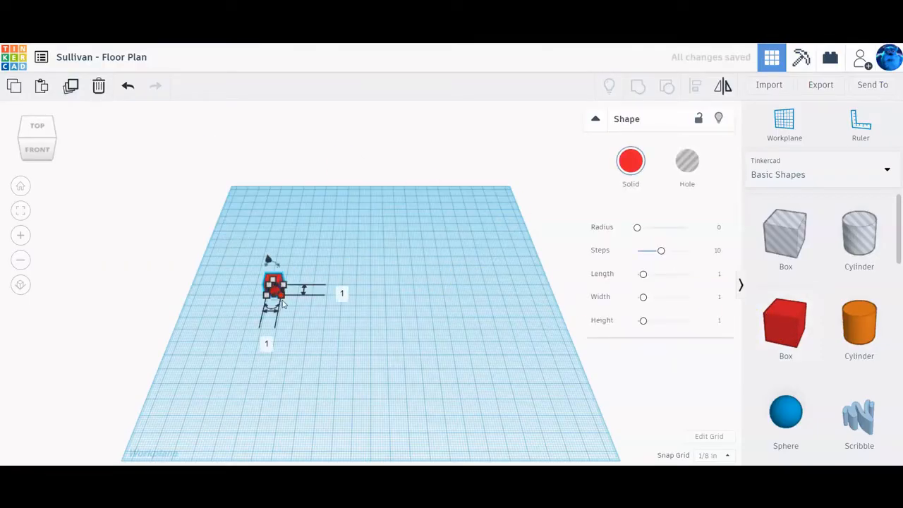
left_click(264, 341)
type("4")
key("BackSpace")
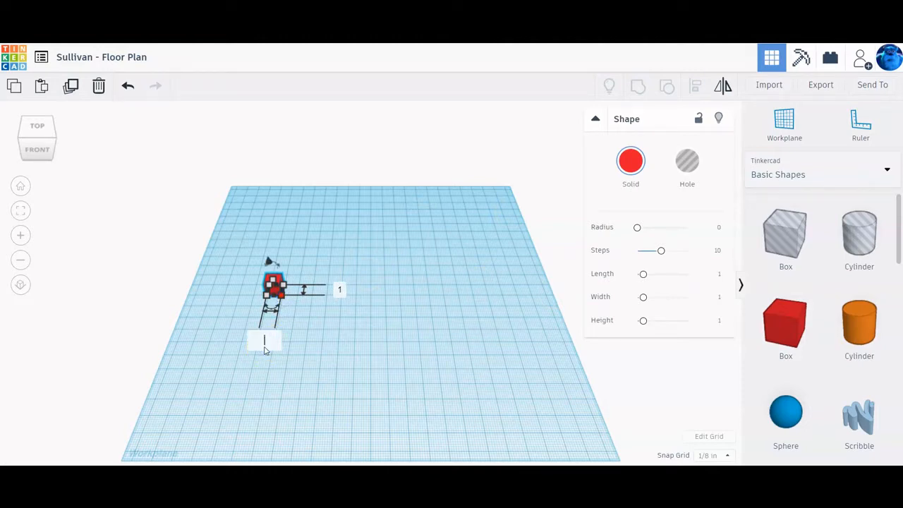
type("2.5")
key("Return")
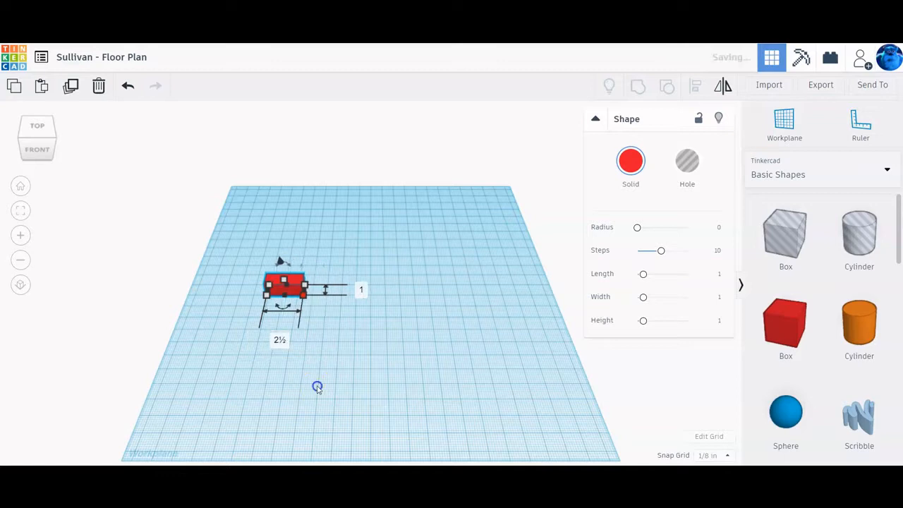
left_click(361, 289)
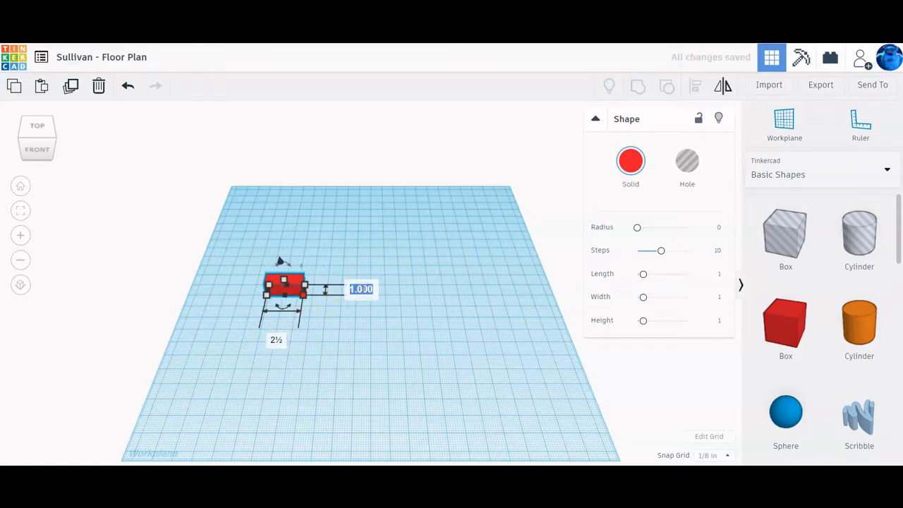
type("4")
key("Return")
Step: Set the height of the kitchen floor box to 0.1 in and deselect it
left_click(281, 294)
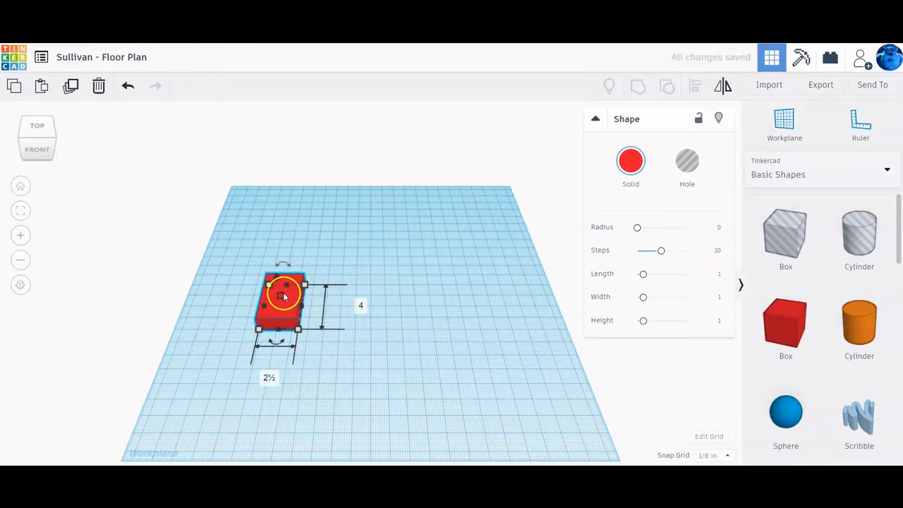
left_click(333, 299)
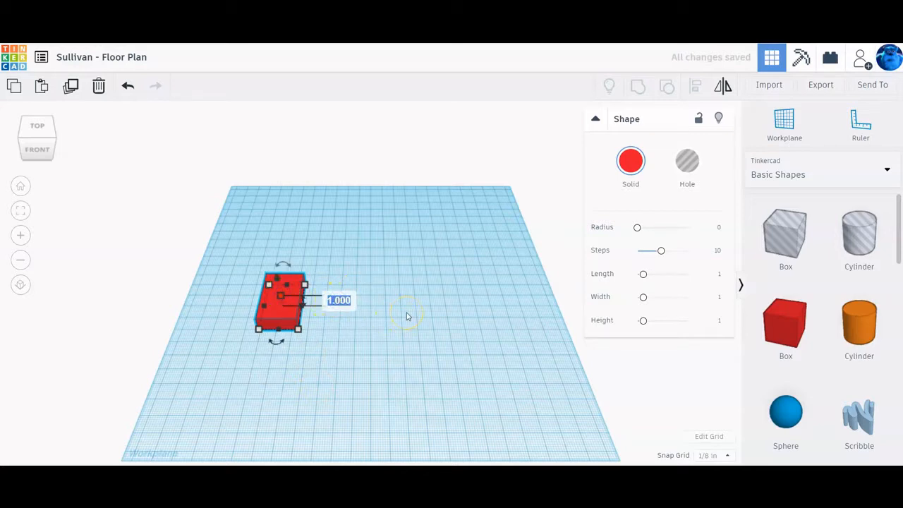
type("0.1")
key("Return")
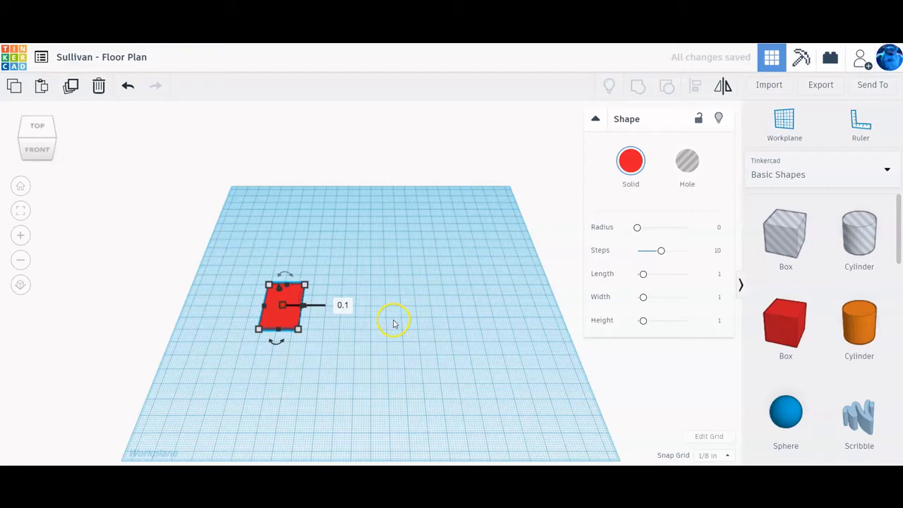
left_click(339, 337)
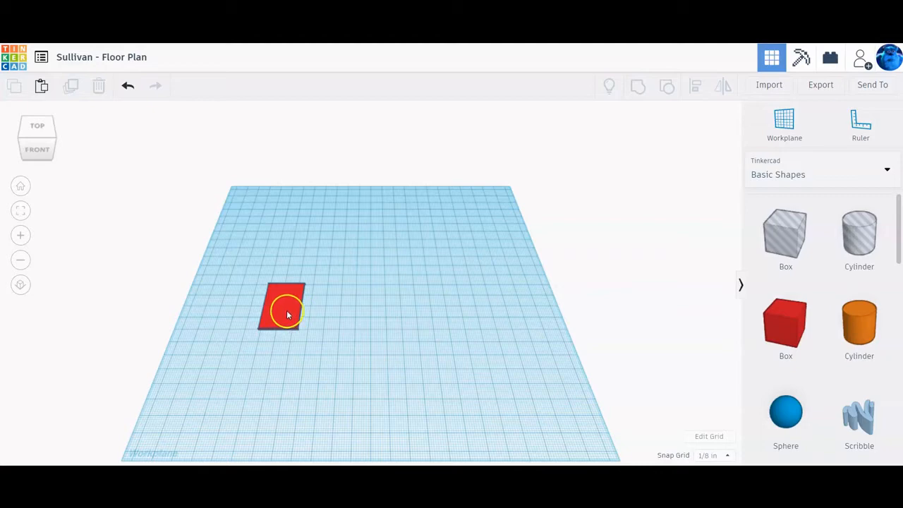
Step: Check the floor plan sketch, add a second solid box for the dining area, and size it 3 in wide by 2.5 in long
left_click(206, 28)
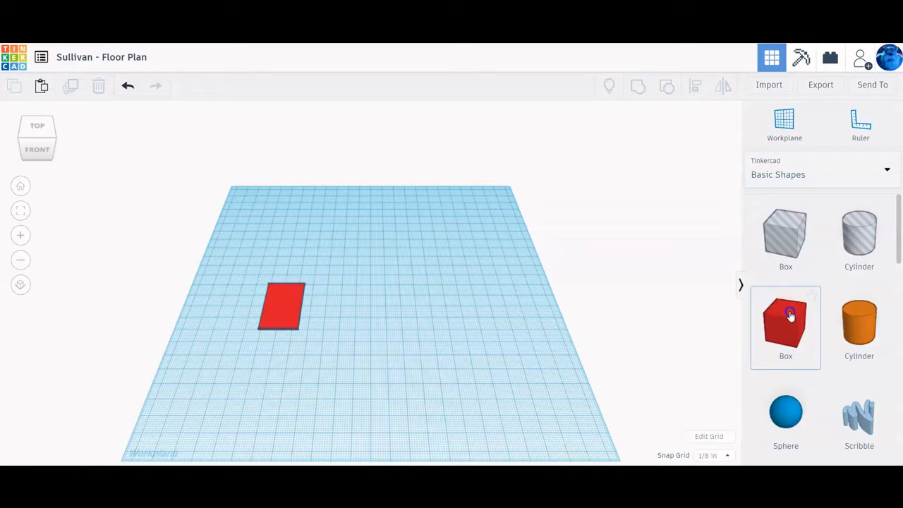
left_click_drag(790, 315, 322, 321)
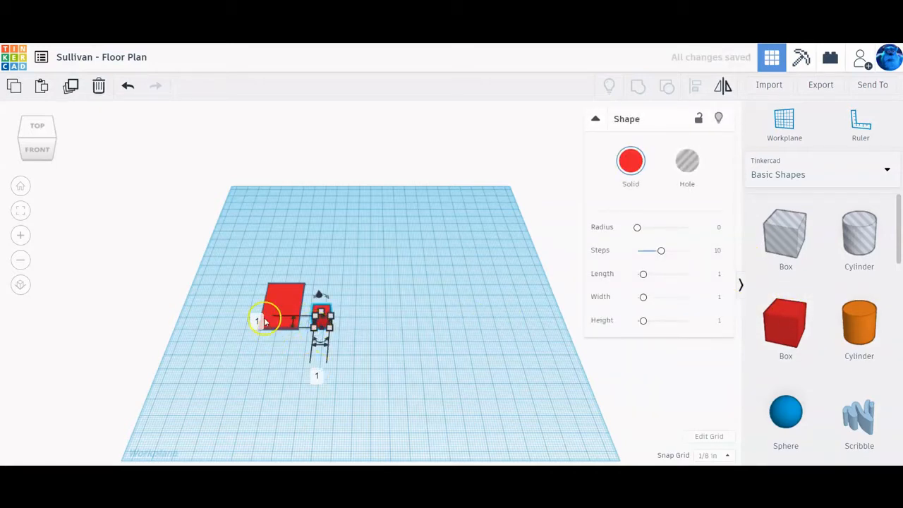
left_click(258, 321)
type("2.5")
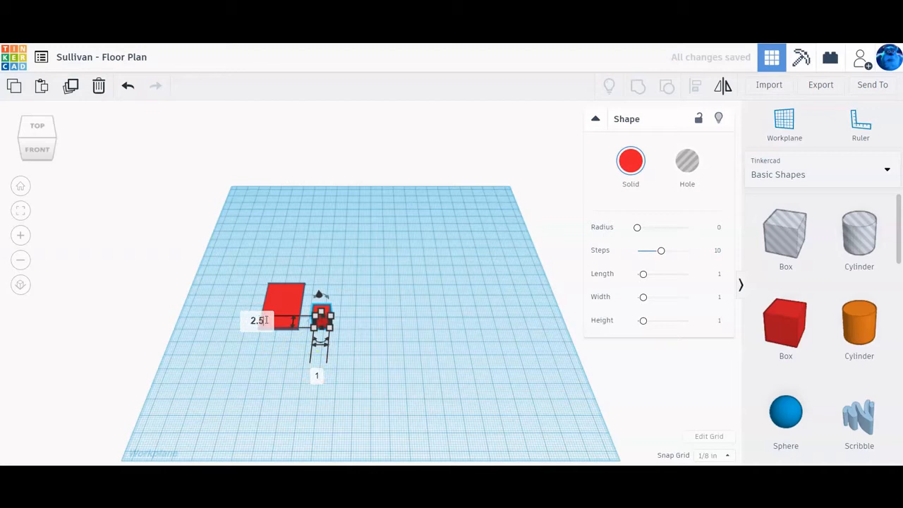
key("Return")
left_click(314, 398)
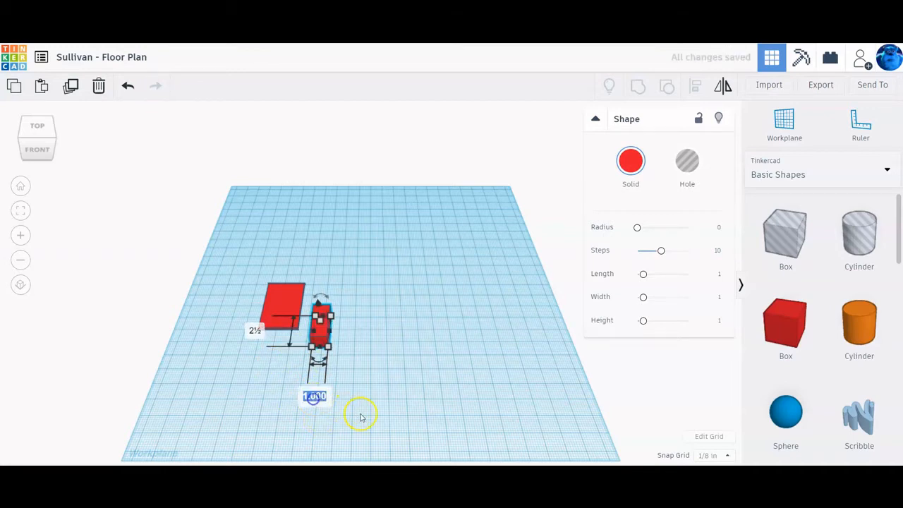
type("3")
key("Return")
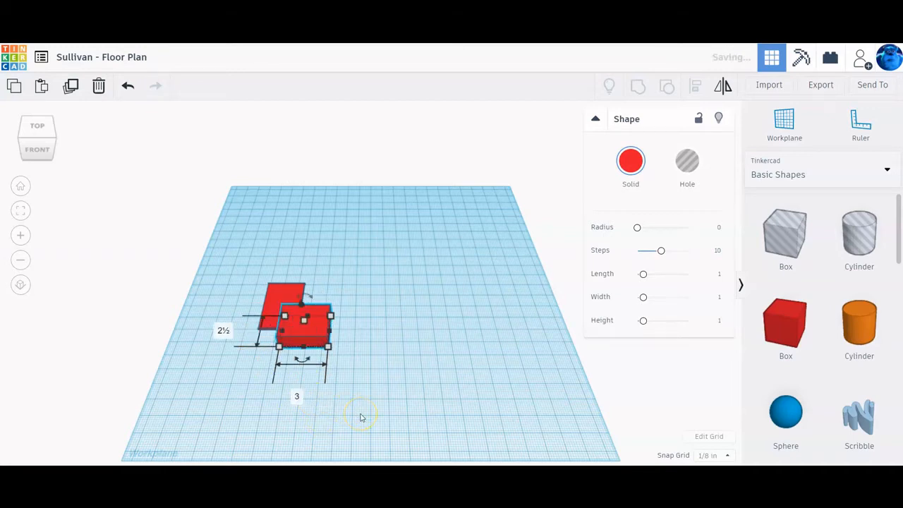
Step: Set the height of the dining area box to 0.1 in
left_click(303, 322)
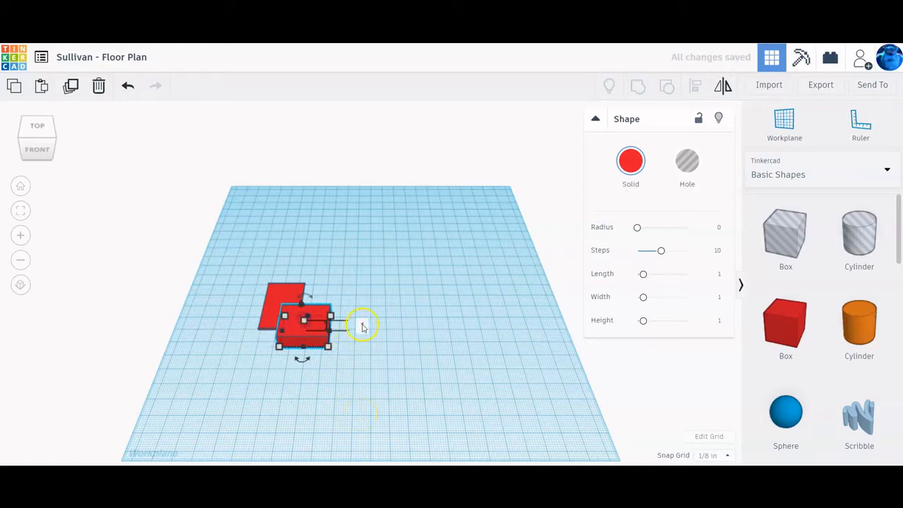
left_click(363, 326)
key("Return")
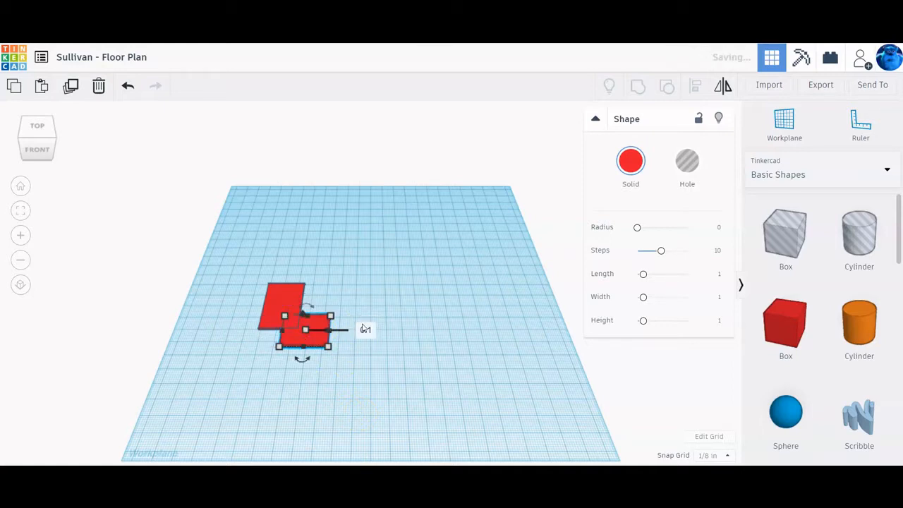
Step: Move the dining area box against the kitchen floor's right edge, with the front edges of both floors flush
left_click(20, 210)
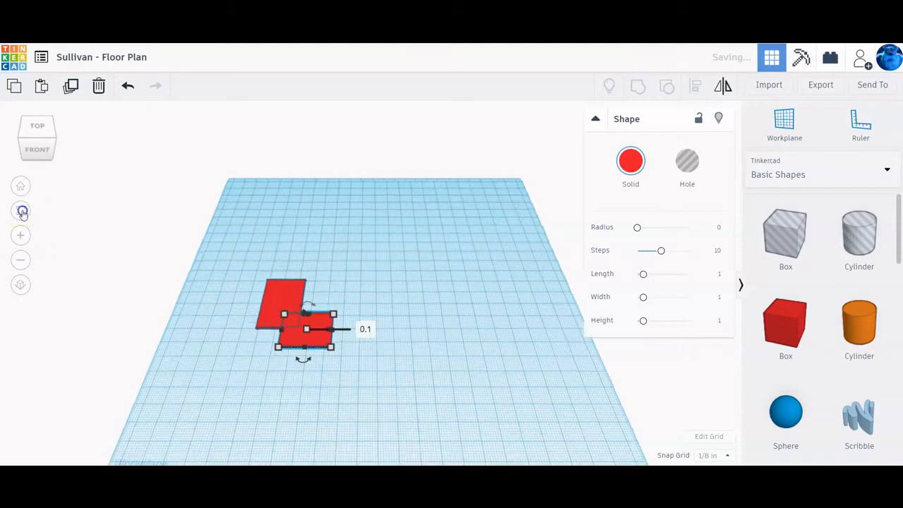
left_click_drag(358, 346, 433, 250)
scroll(428, 349, "down", 4)
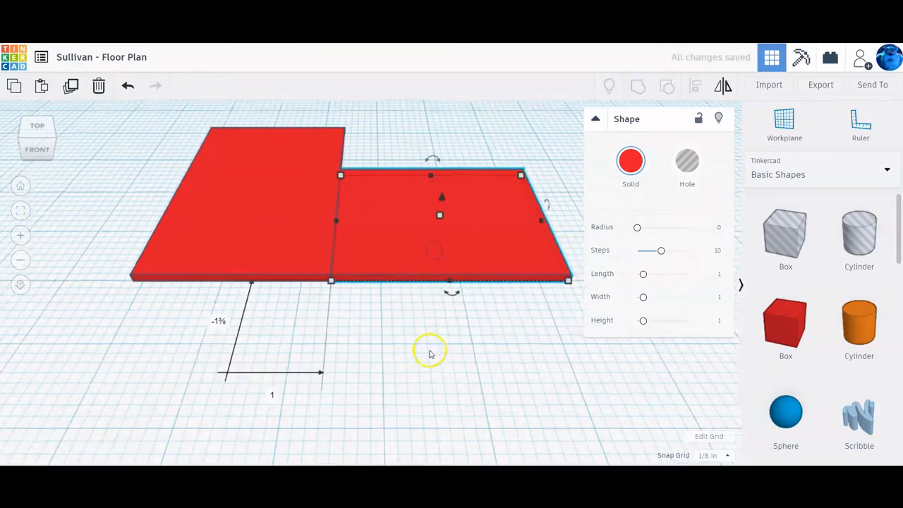
mouse_move(419, 343)
right_mouse_down()
mouse_move(419, 369)
mouse_move(418, 311)
mouse_move(423, 353)
right_mouse_up()
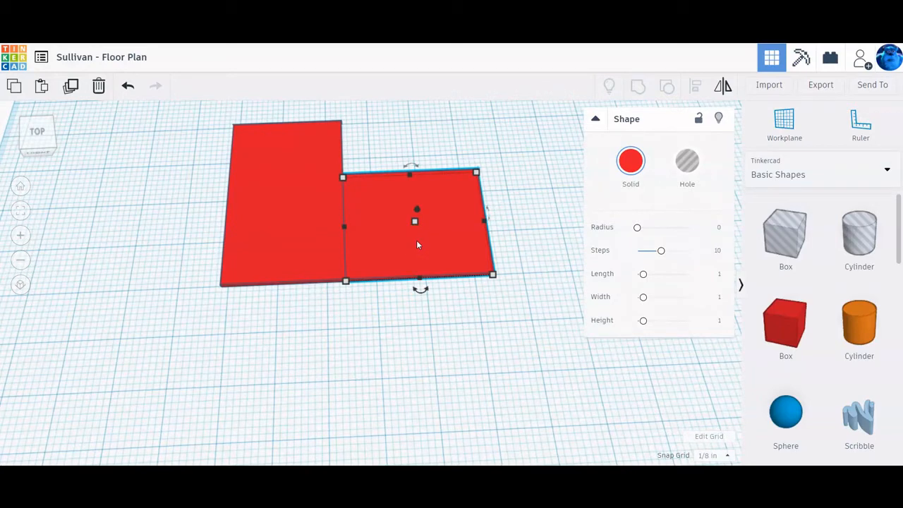
Step: Add a third solid box for the master bath behind the existing floors and size it 3 in wide by 2 in long
right_click_drag(418, 244, 517, 264)
scroll(516, 262, "down", 3)
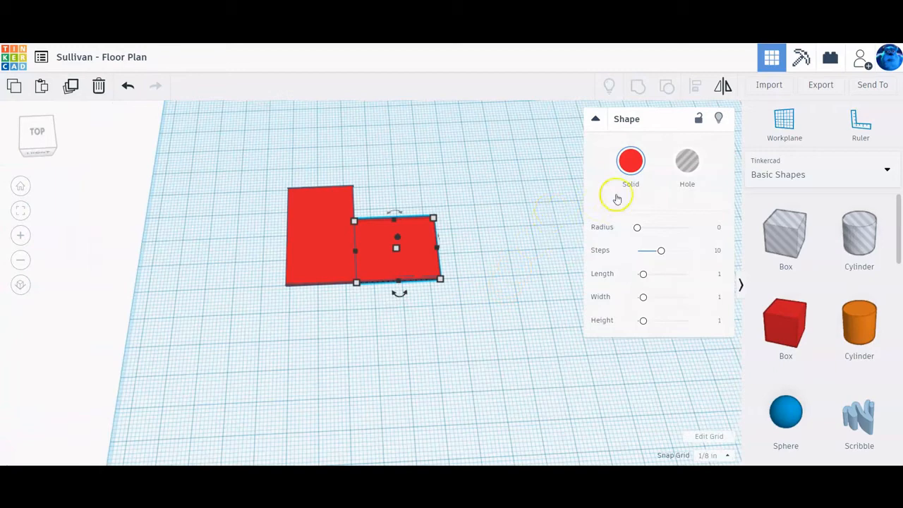
left_click(510, 237)
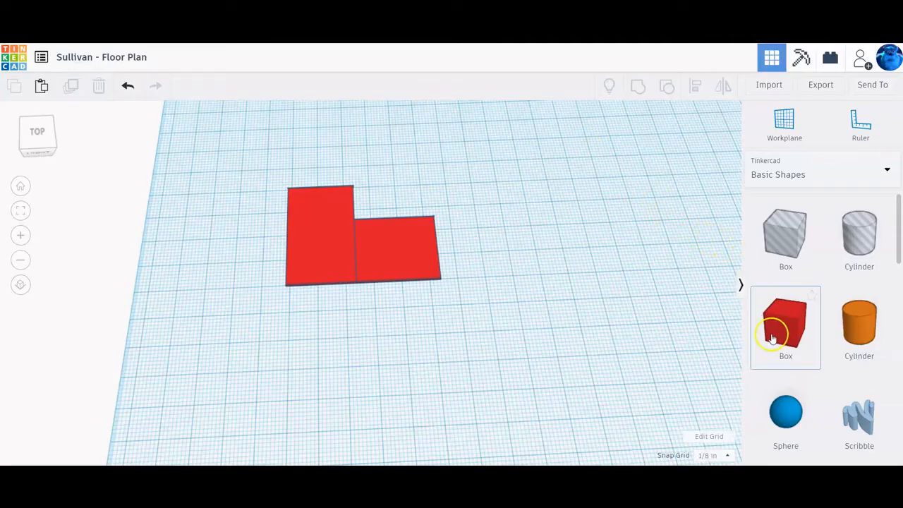
left_click(772, 329)
left_click(410, 173)
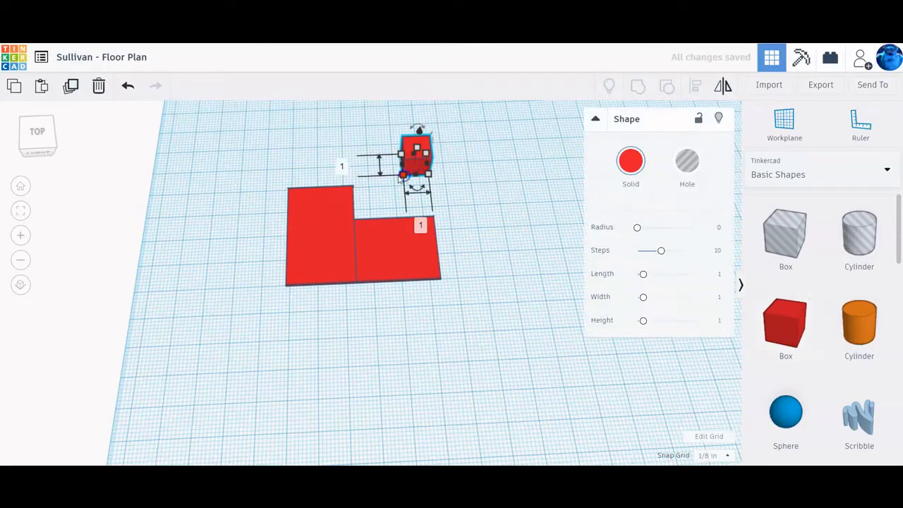
left_click(342, 168)
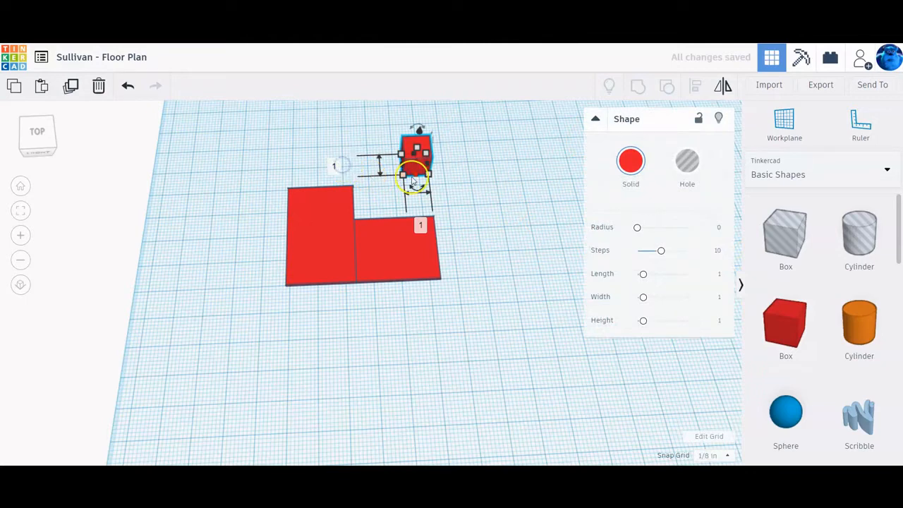
left_click(334, 166)
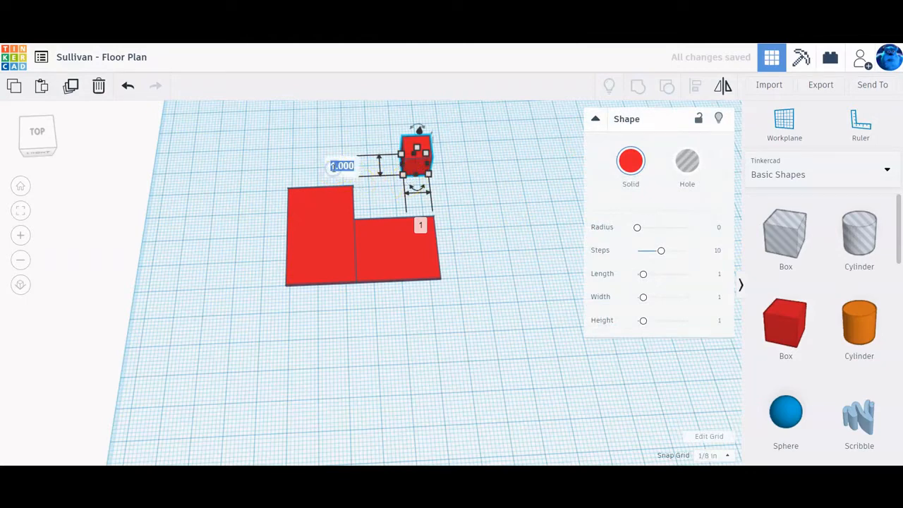
left_click(420, 225)
key("Return")
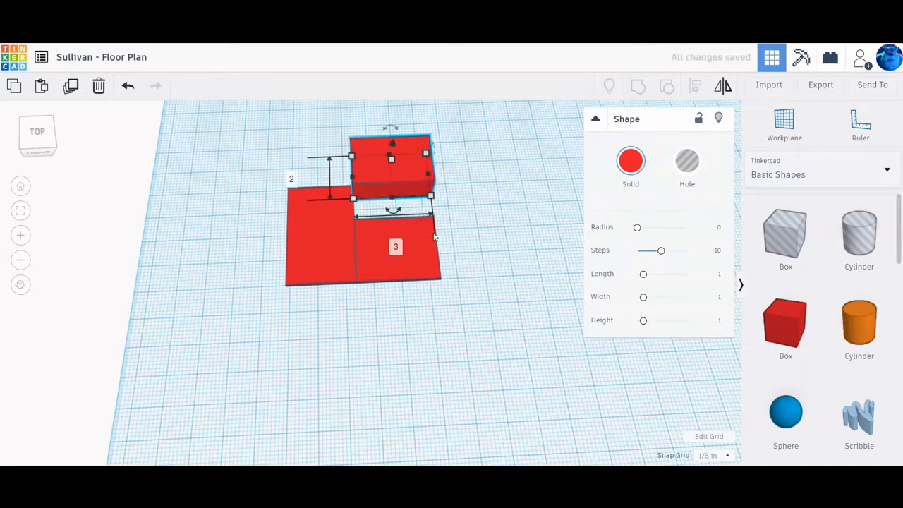
Step: Set the master bath box's height to 0.1 in and move it flush against the back edge of the dining area floor
left_click(453, 168)
type(".1")
key("Return")
left_click_drag(372, 183, 375, 206)
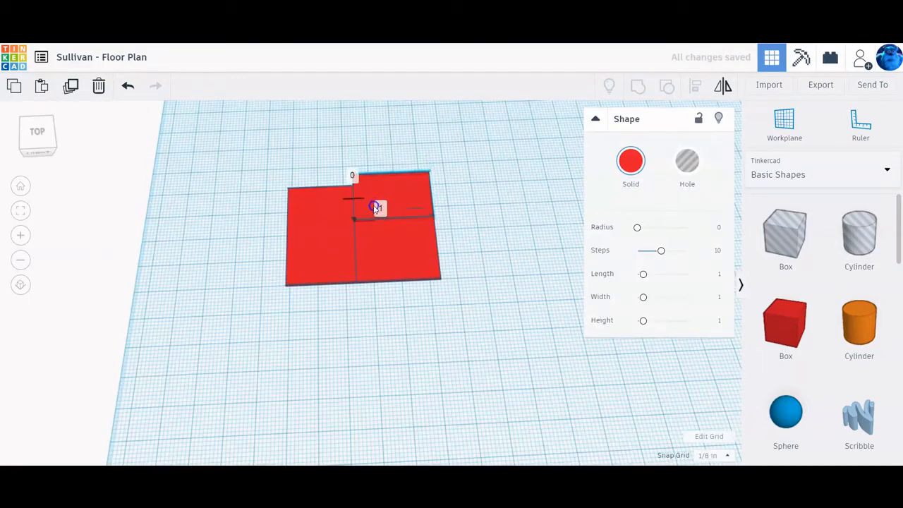
scroll(411, 218, "up", 3)
left_click(26, 211)
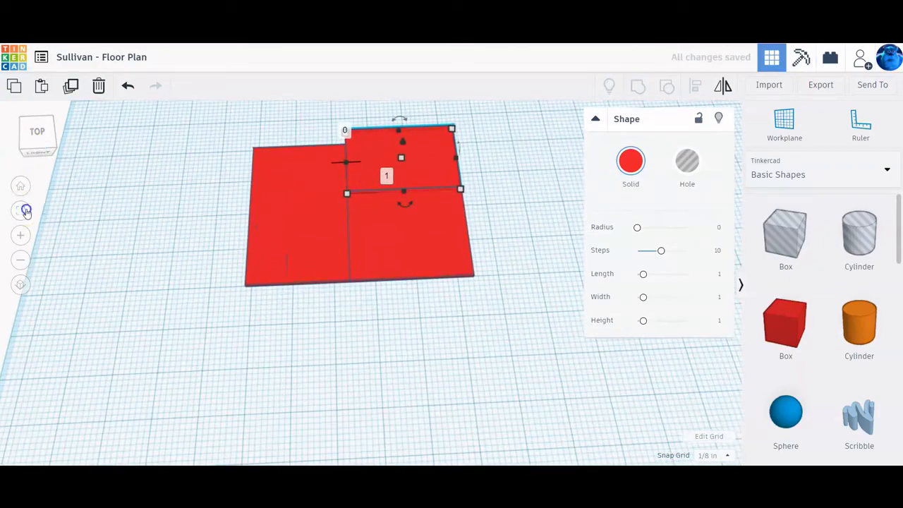
right_click_drag(339, 294, 449, 300)
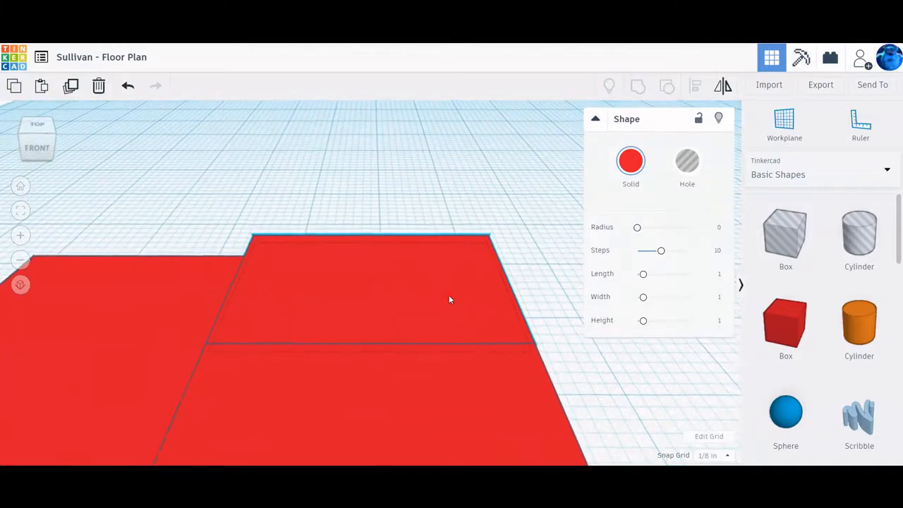
Step: Check the floor plan sketch, add a solid box for the master bedroom, and size it 6 in wide by 4 in long
scroll(449, 296, "down", 4)
mouse_move(497, 320)
right_mouse_down()
mouse_move(513, 347)
mouse_move(497, 319)
right_mouse_up()
scroll(513, 346, "down", 5)
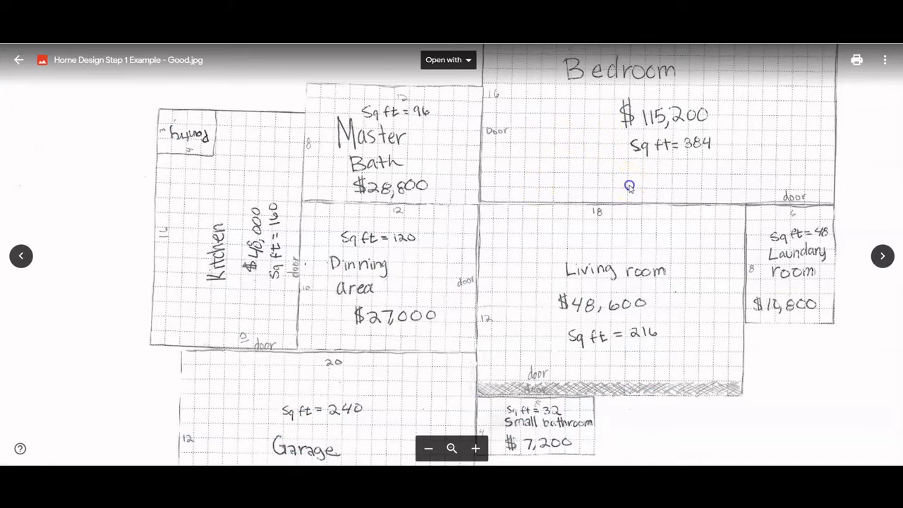
left_click_drag(627, 186, 469, 332)
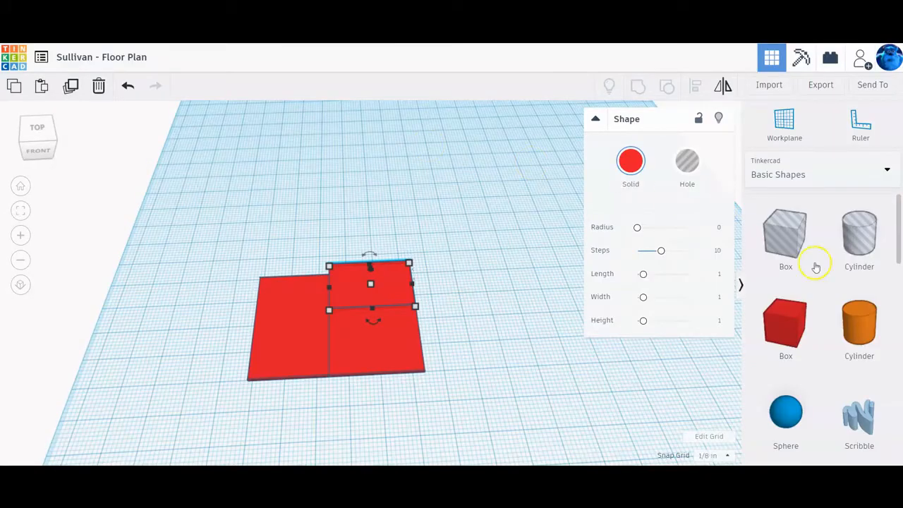
left_click_drag(792, 339, 486, 210)
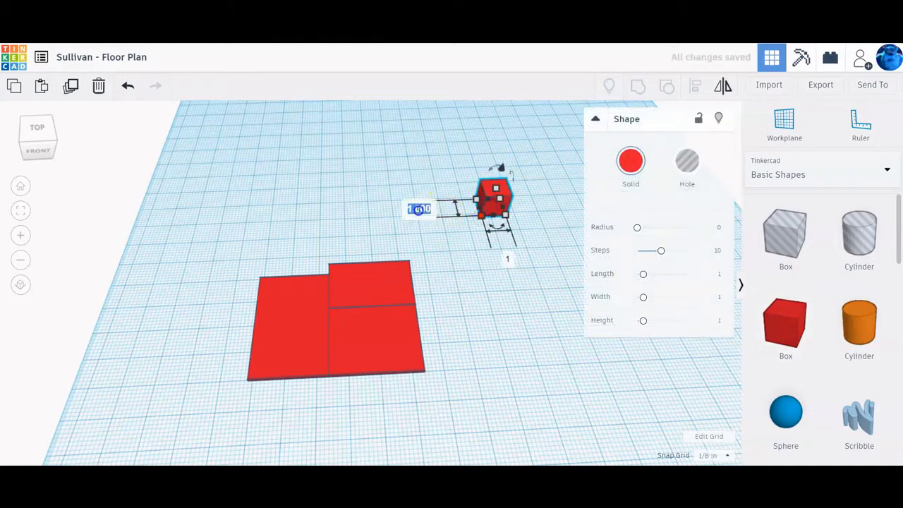
left_click(484, 223)
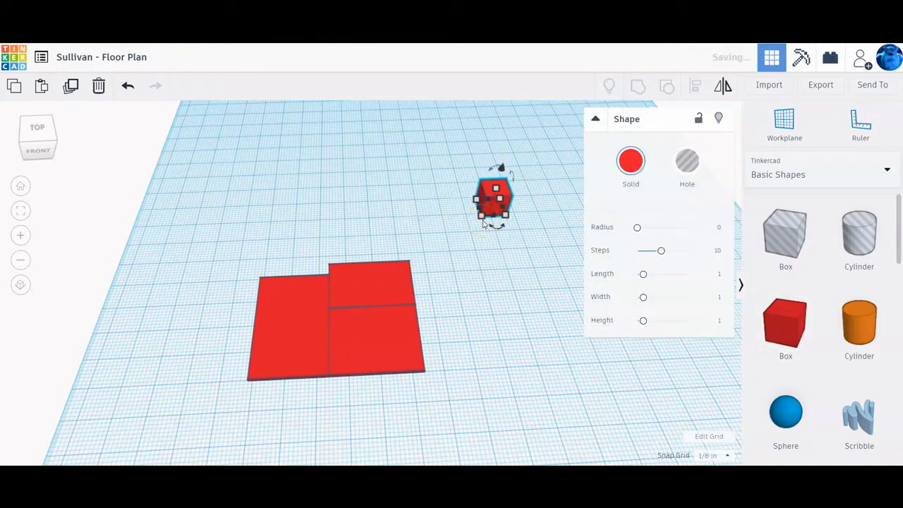
left_click(421, 209)
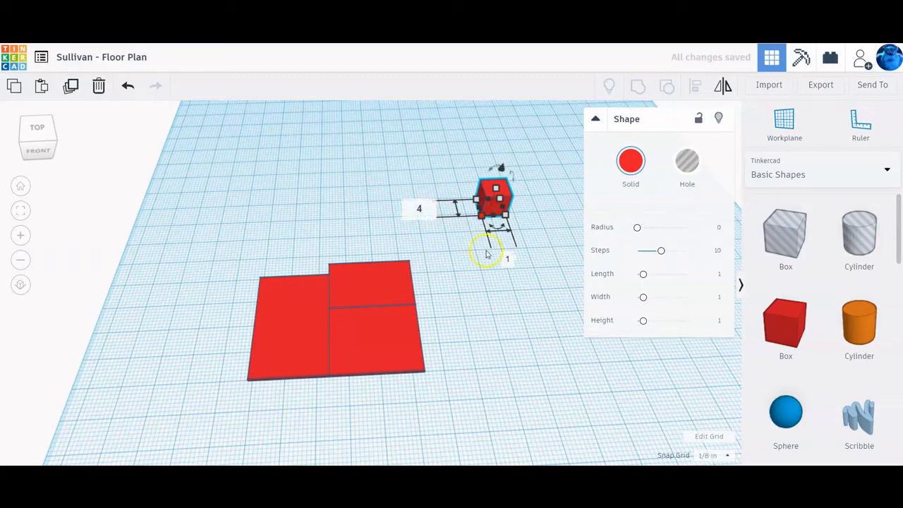
left_click(507, 259)
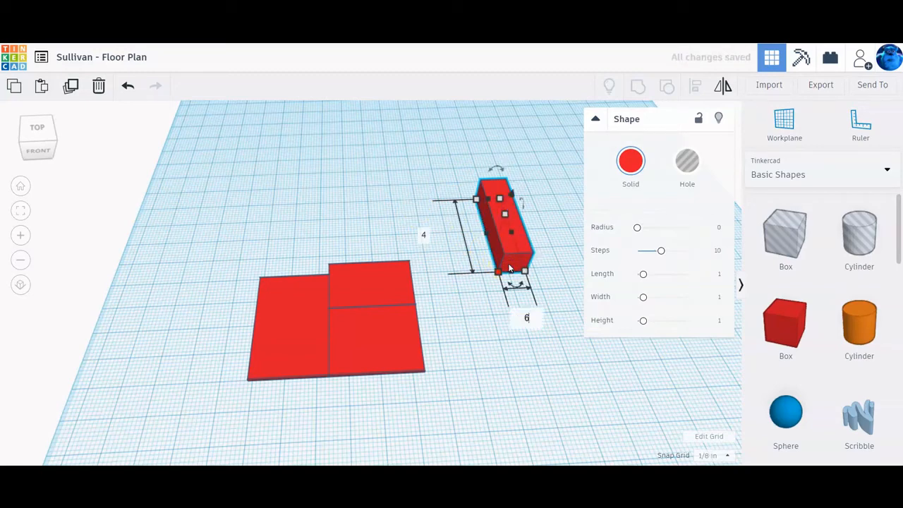
left_click(501, 306)
left_click(447, 234)
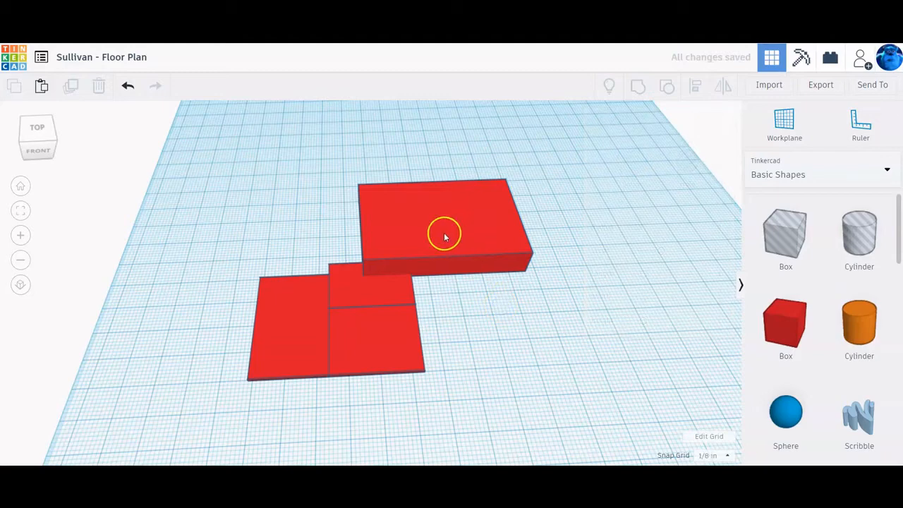
Step: Move the master bedroom box against the master bath's right edge with front edges flush, and check the alignment in an orthographic top view
left_click_drag(444, 236, 500, 258)
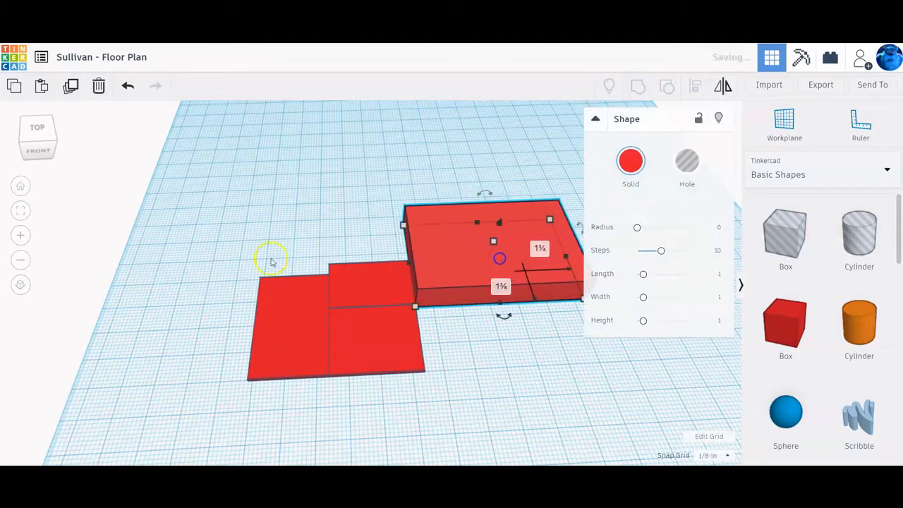
left_click(20, 210)
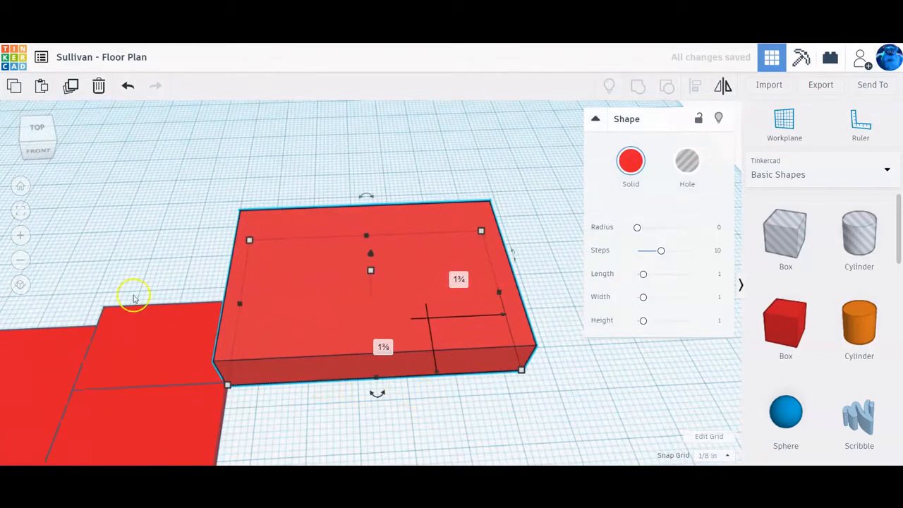
left_click(19, 289)
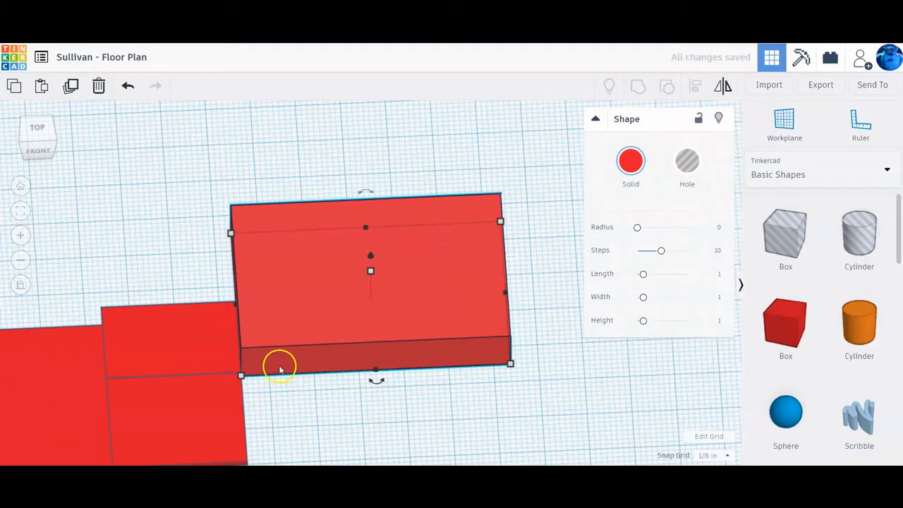
left_click(36, 129)
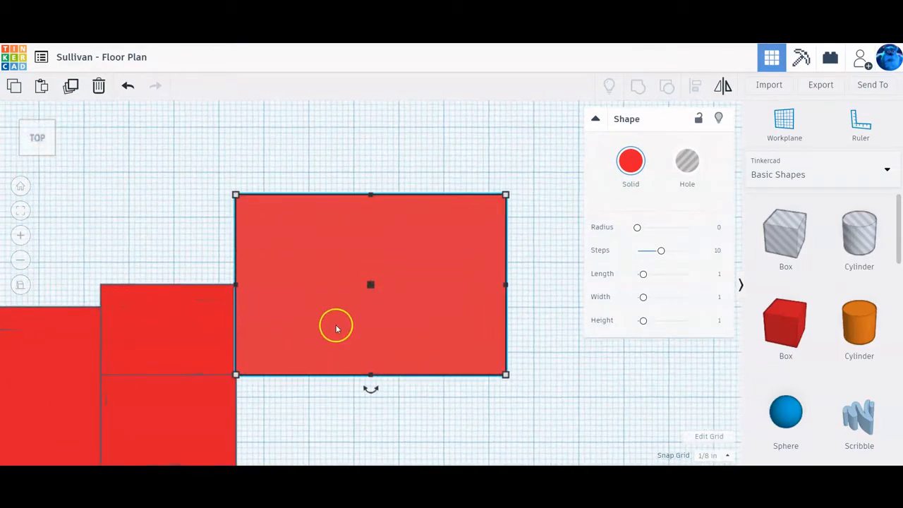
scroll(276, 377, "up", 3)
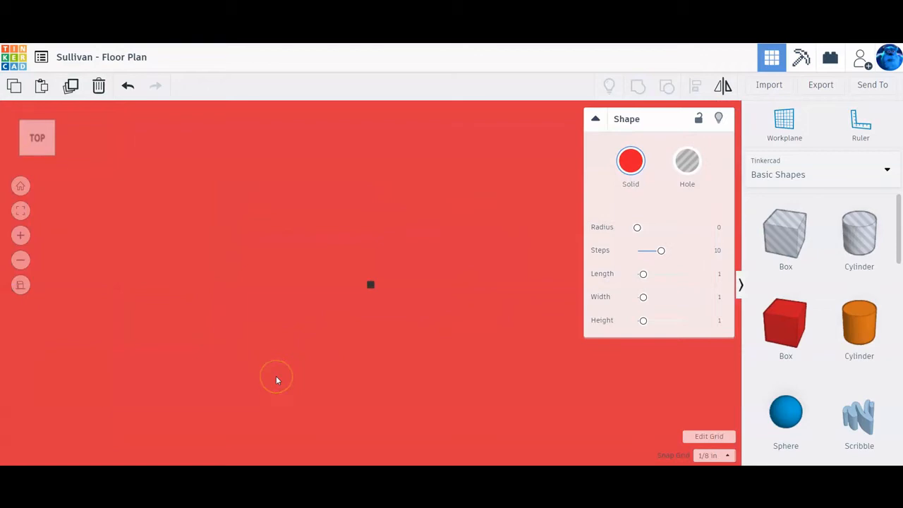
scroll(276, 380, "down", 4)
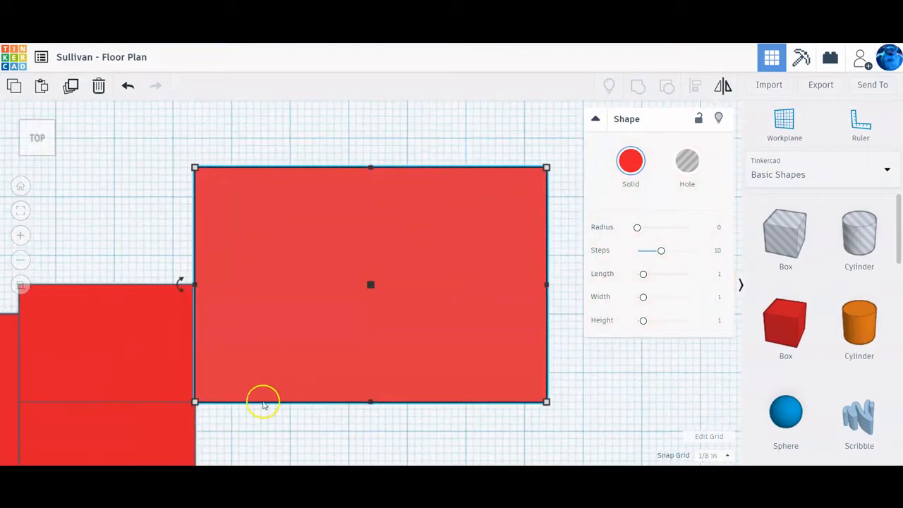
left_click(304, 441)
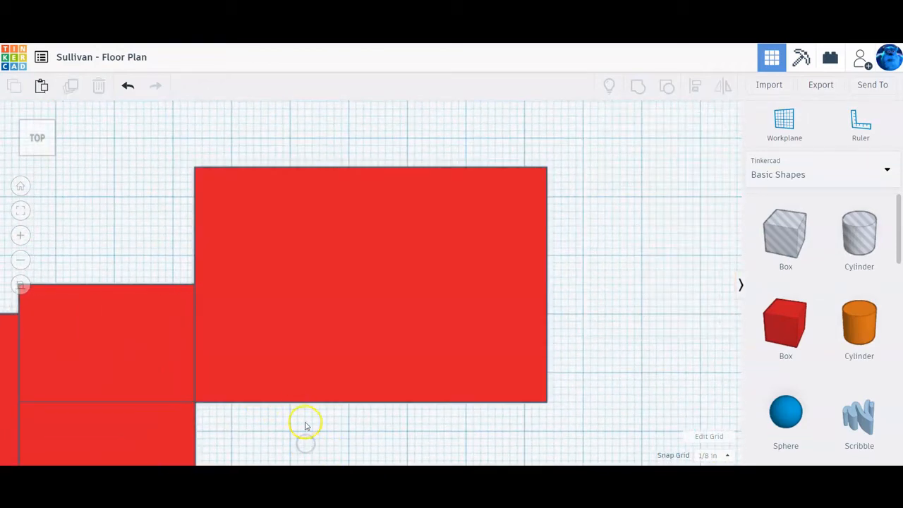
Step: Check the floor plan sketch, add a solid box for the living room, and size it 4.5 in wide by 3 in long
scroll(372, 342, "down", 4)
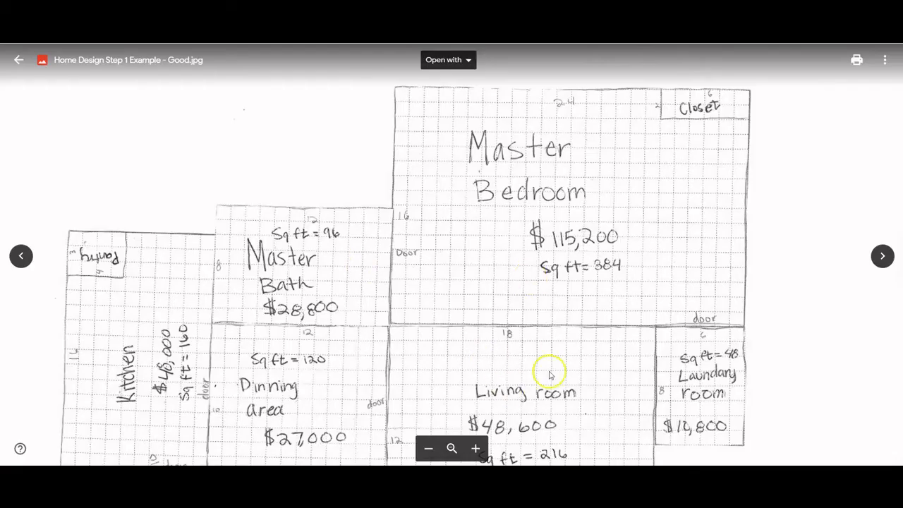
left_click_drag(548, 368, 533, 200)
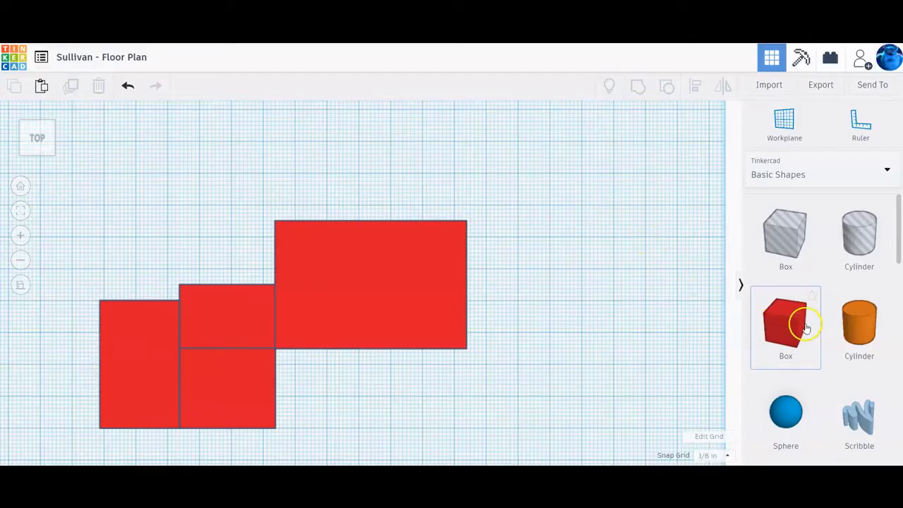
left_click_drag(806, 328, 324, 391)
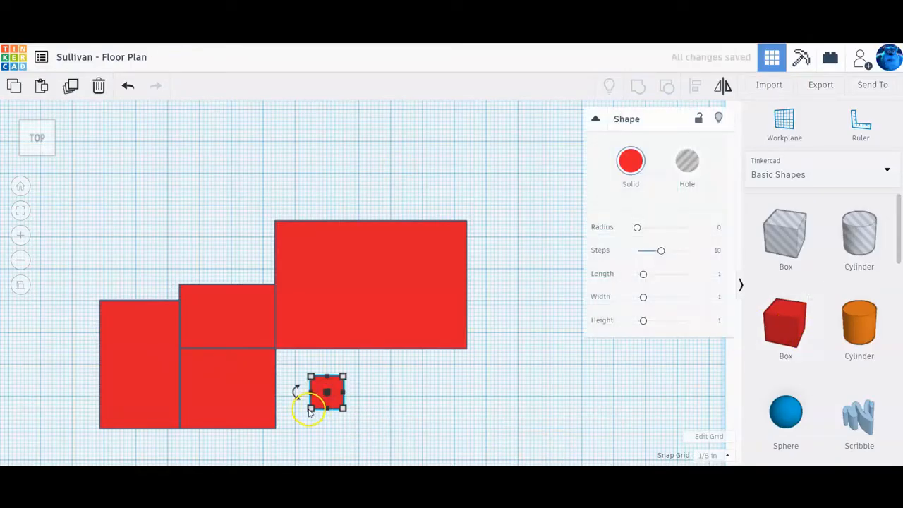
mouse_move(310, 409)
left_click(254, 391)
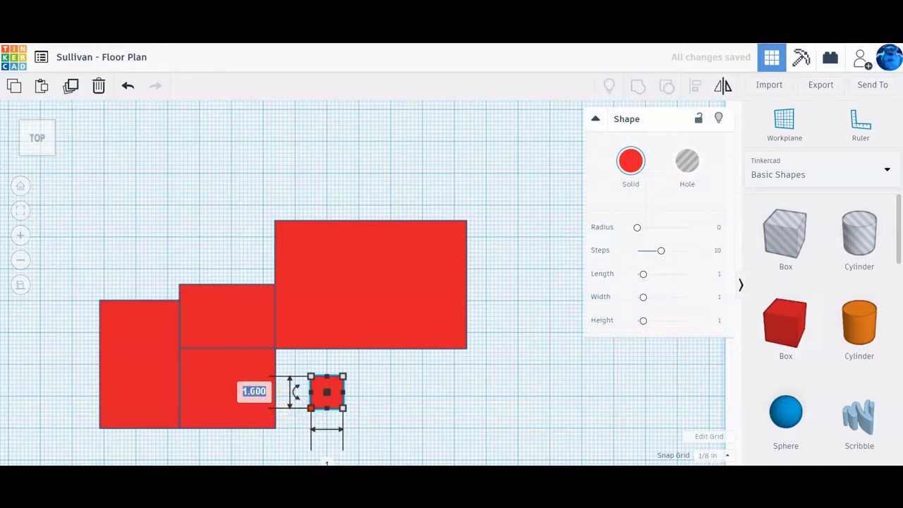
type("3")
key("Return")
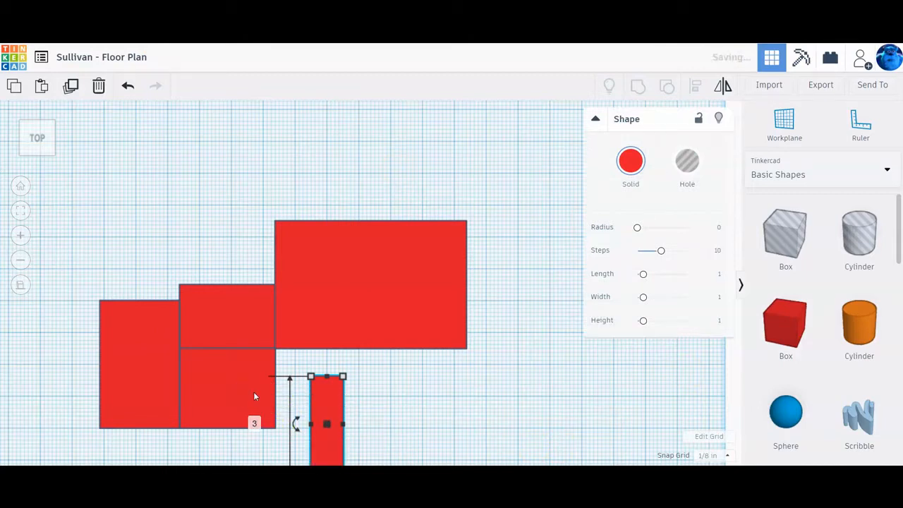
scroll(452, 418, "down", 5)
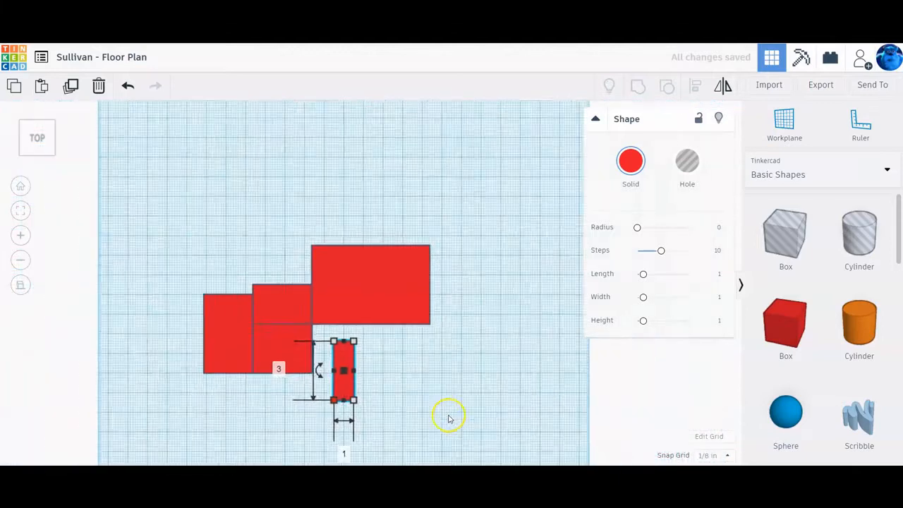
left_click(346, 442)
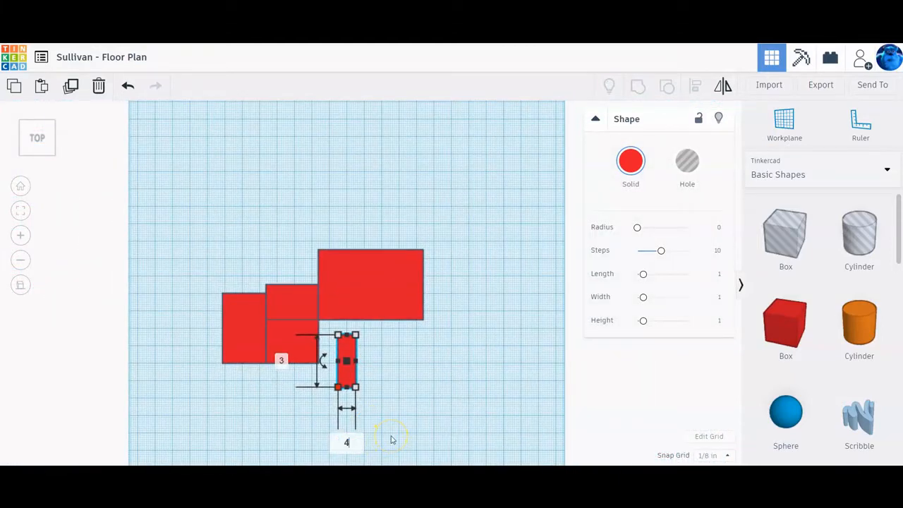
key("Return")
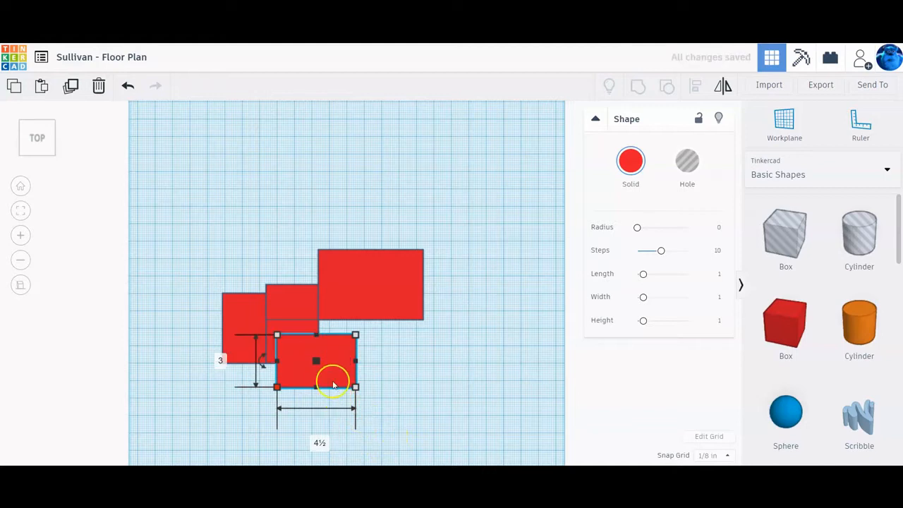
Step: Move the living room box flush against the dining area's right edge and the master bedroom's front edge
left_click_drag(334, 369, 376, 360)
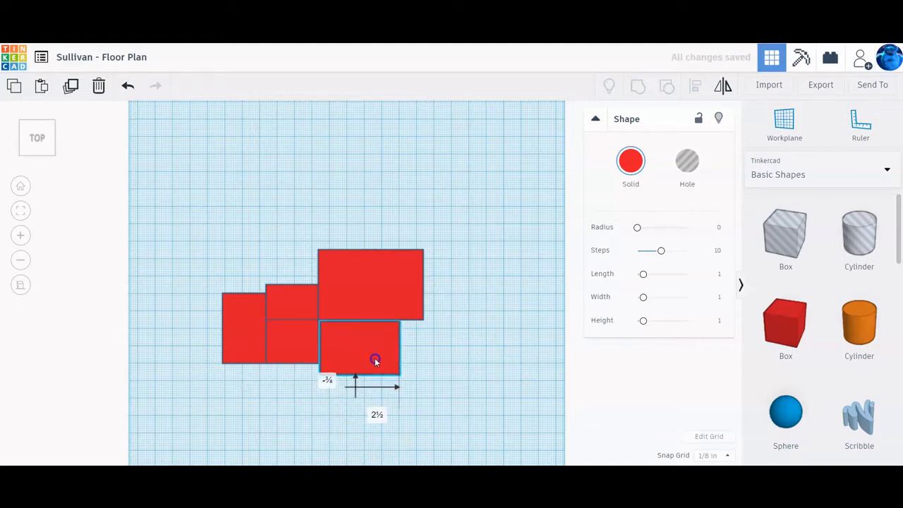
left_click(20, 210)
left_click_drag(297, 319, 288, 317)
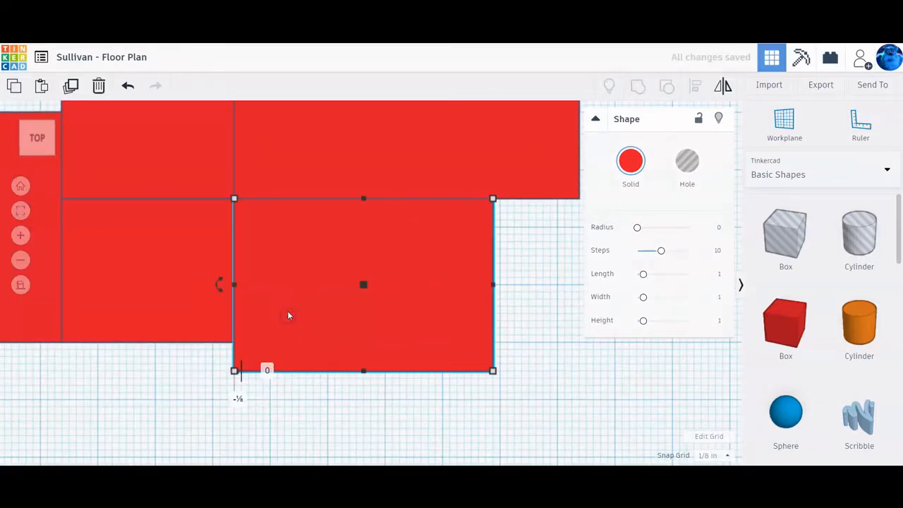
Step: Add a 1.5 in wide by 2 in long solid box for the laundry room, flush against the living room's right edge and master bedroom's front edge
scroll(381, 302, "down", 3)
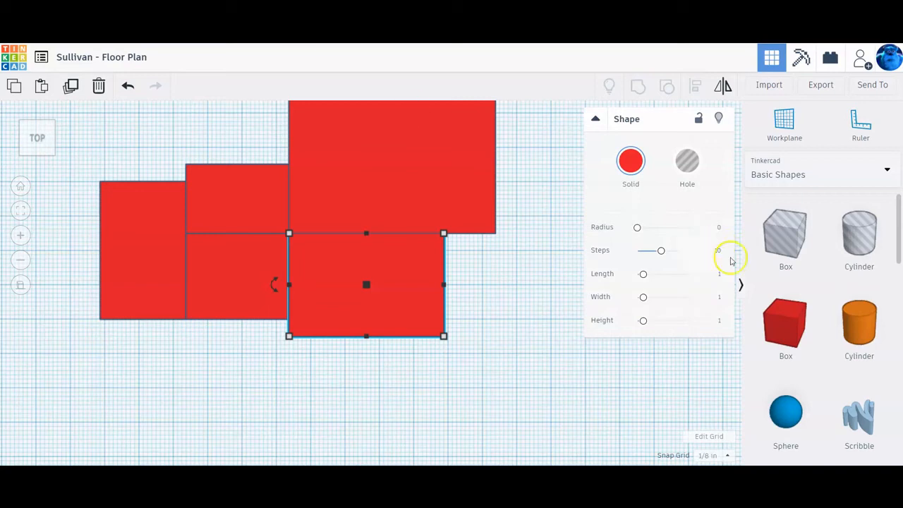
left_click_drag(797, 335, 517, 279)
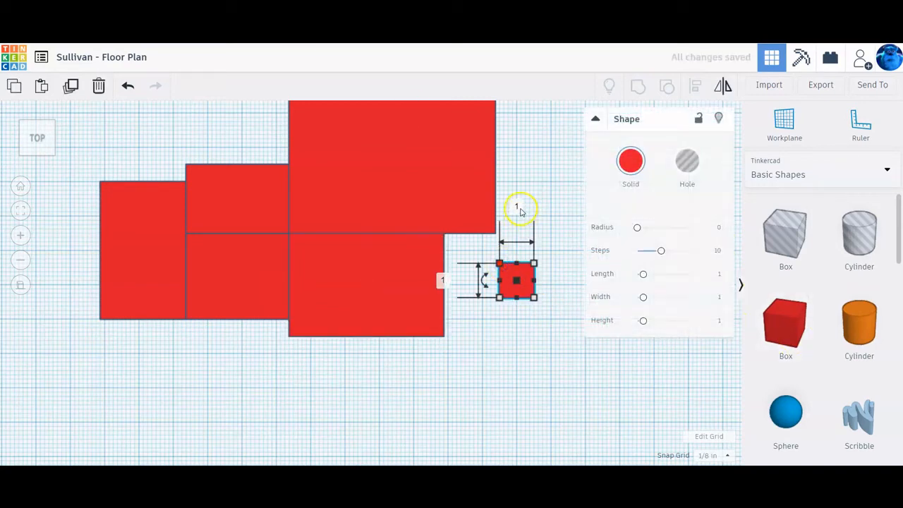
left_click(517, 206)
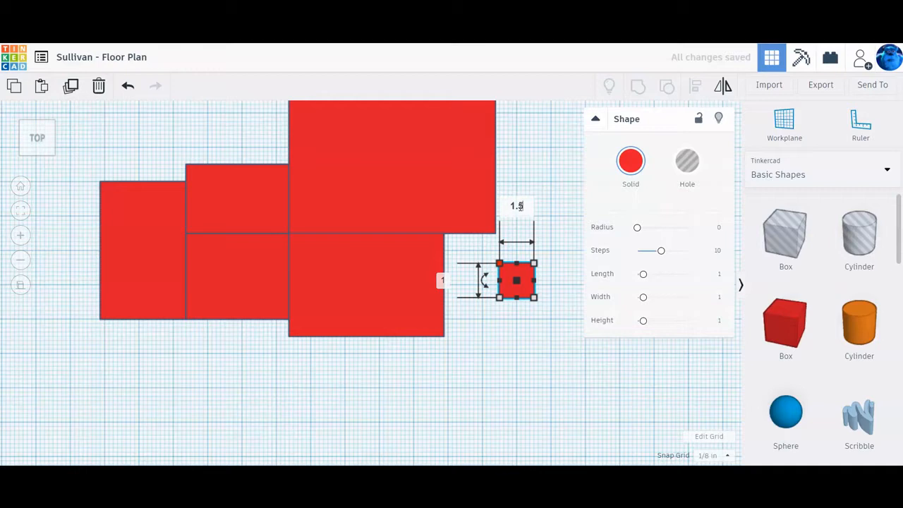
key("Return")
left_click(426, 281)
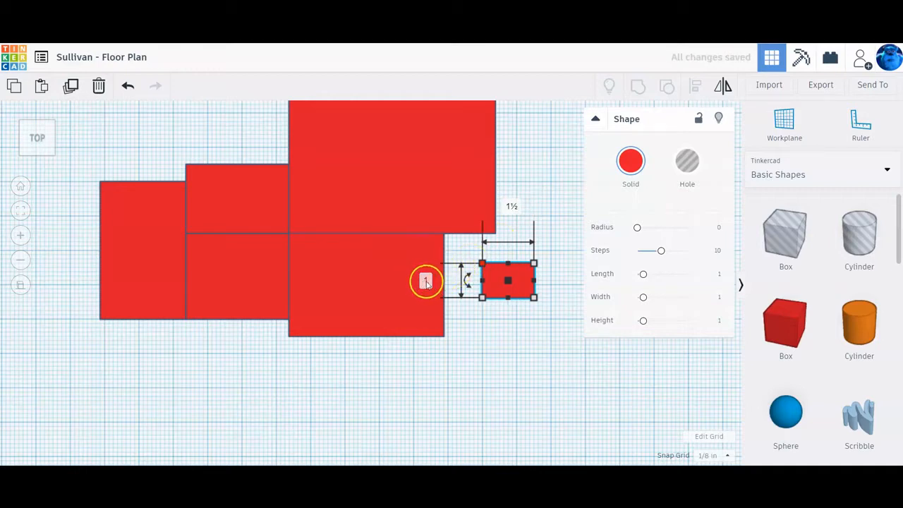
type("2")
key("Return")
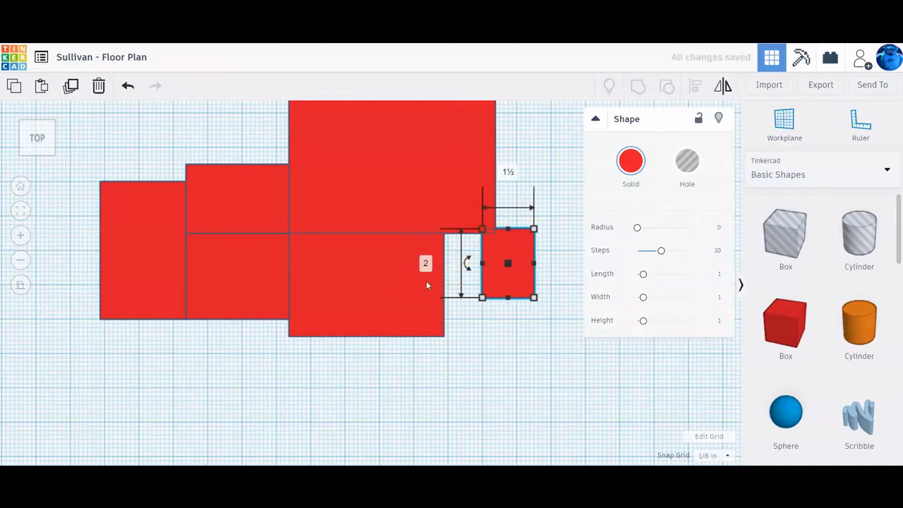
left_click_drag(514, 272, 478, 281)
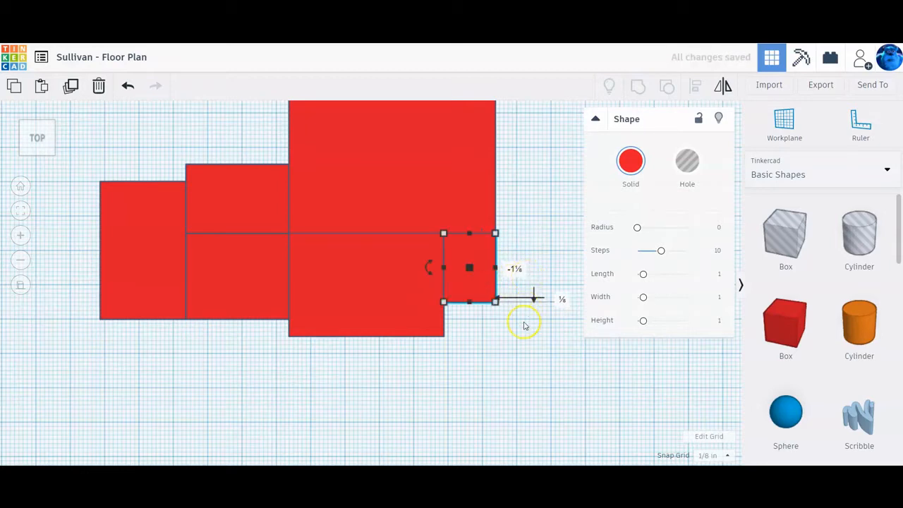
Step: Check the garage on the floor plan sketch, add a solid box for it, and size it 5 in wide by 3 in long
scroll(504, 361, "down", 2)
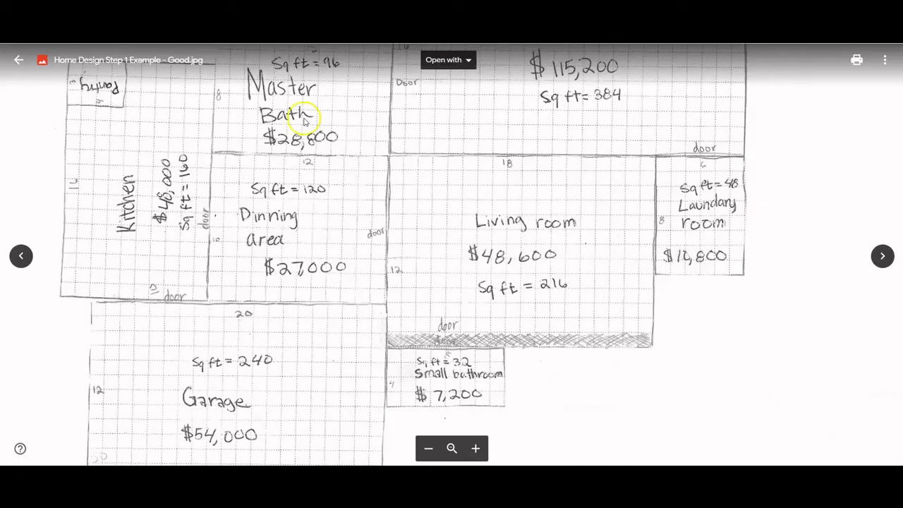
scroll(406, 282, "down", 3)
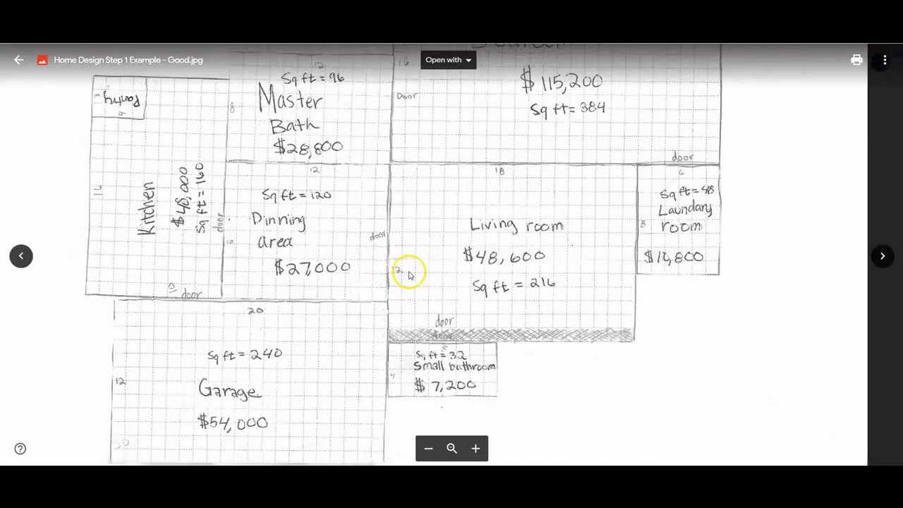
scroll(438, 363, "up", 3)
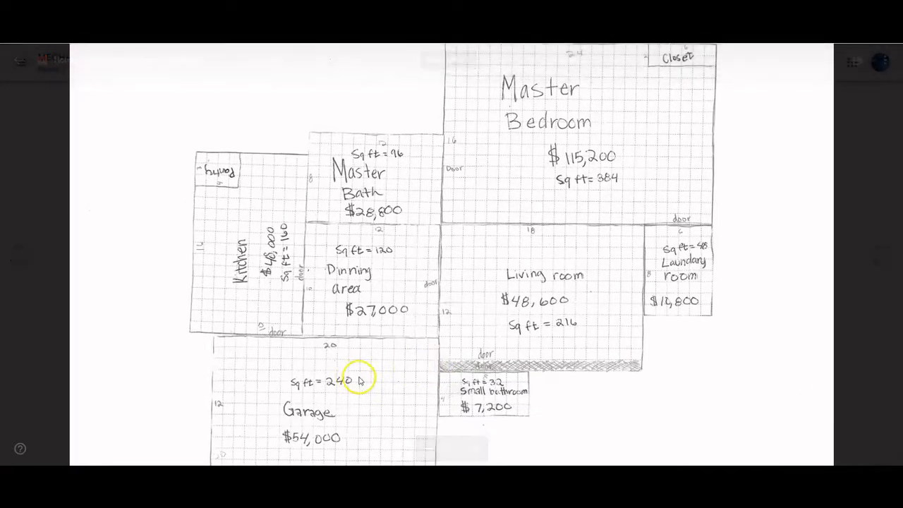
left_click_drag(360, 379, 410, 263)
scroll(367, 333, "up", 4)
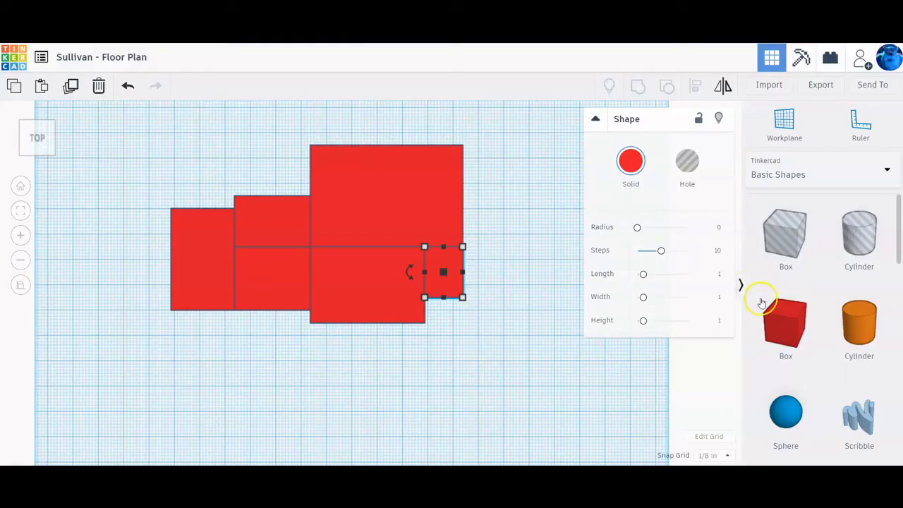
left_click_drag(762, 302, 183, 363)
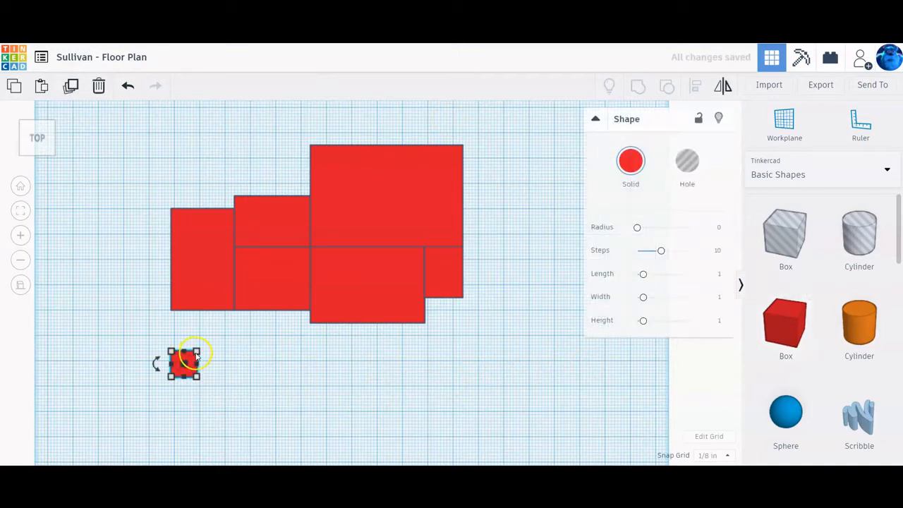
mouse_move(197, 352)
left_click(254, 363)
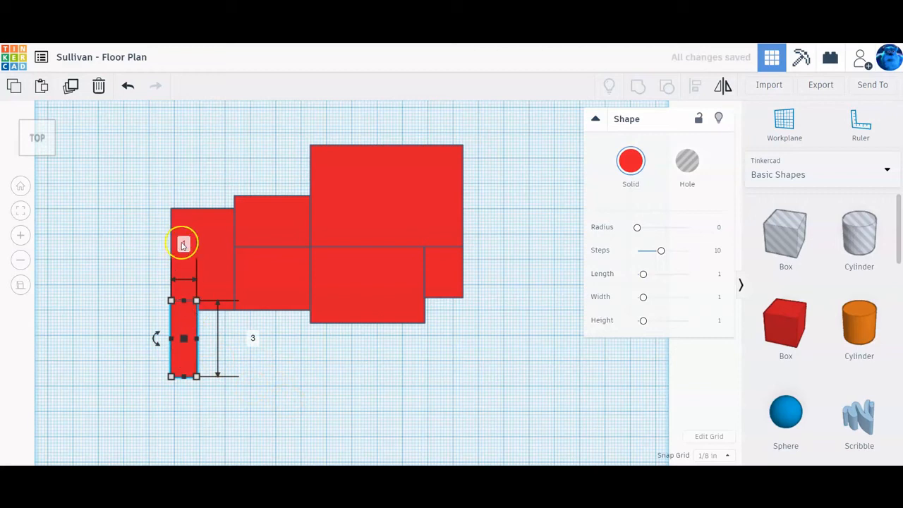
left_click(183, 243)
type("5")
key("Return")
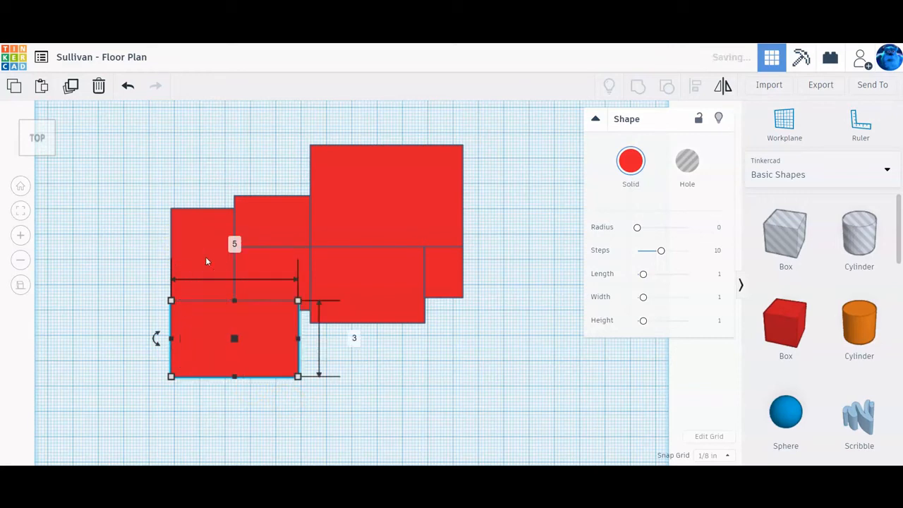
Step: Move the garage box flush against the dining area's front edge, with the right edges of both boxes aligned
left_click(262, 338)
left_click_drag(267, 340, 276, 347)
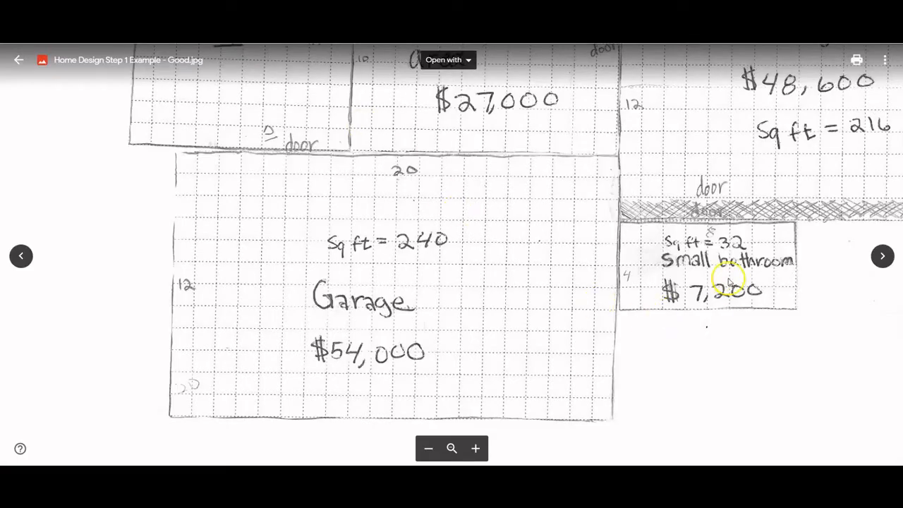
Step: Check the small bathroom on the floor plan sketch, add a solid box for it, and set its width to 2 in
left_click_drag(703, 344, 488, 354)
middle_click_drag(487, 354, 459, 262)
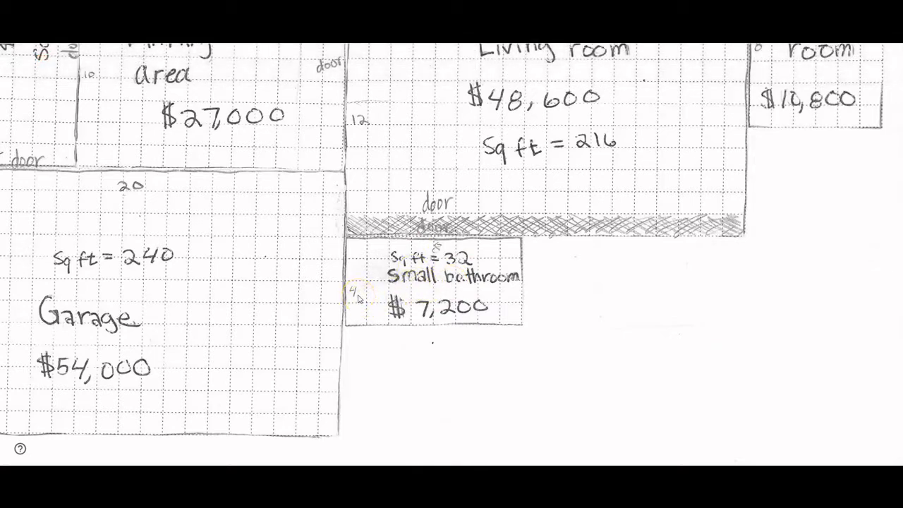
left_click(358, 297)
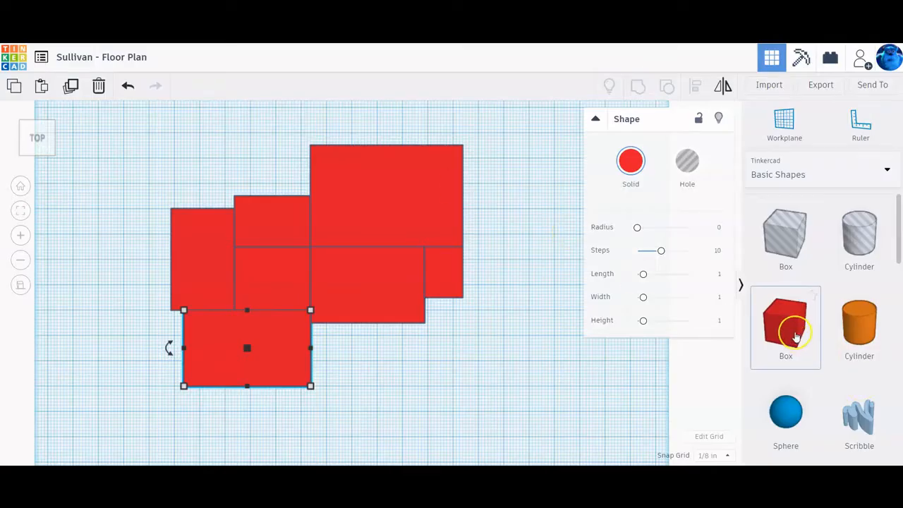
left_click_drag(788, 331, 342, 351)
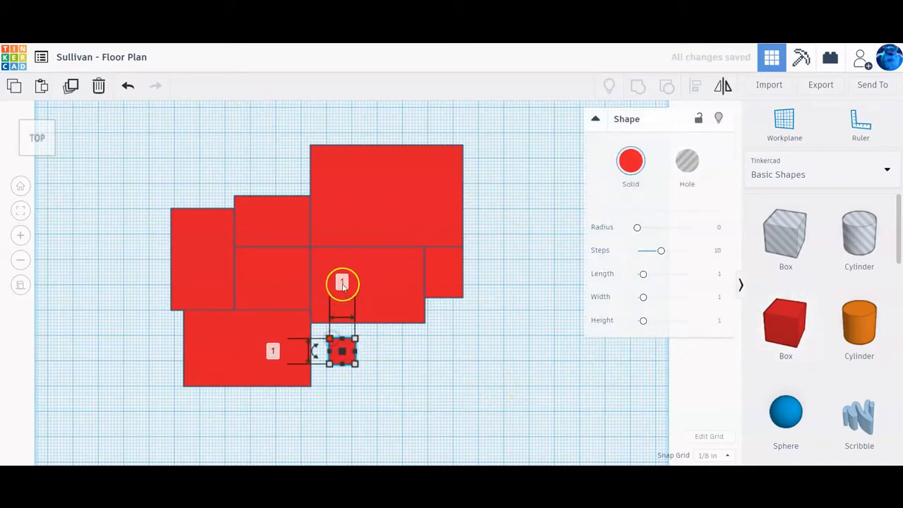
left_click(342, 282)
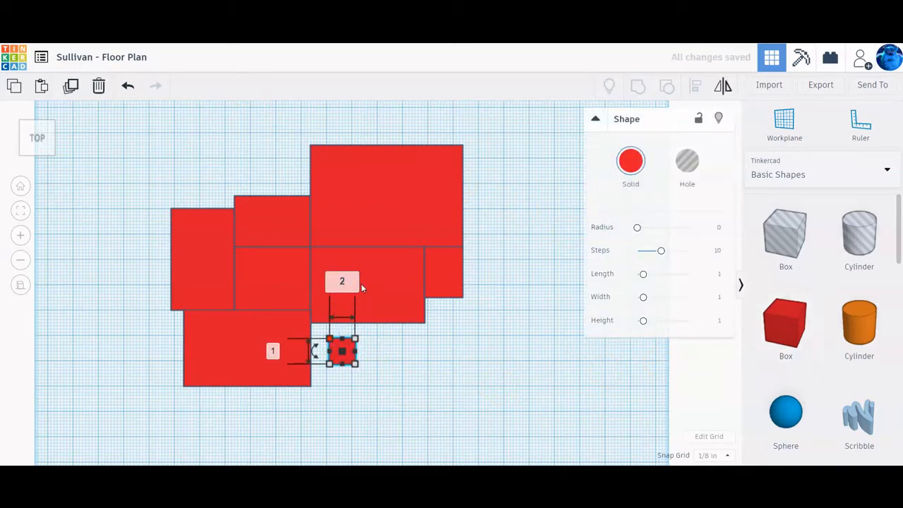
key("Return")
Step: Move the small bathroom box flush against the garage's right edge and the living room's front edge, checking the alignment up close
left_click_drag(345, 349, 352, 336)
scroll(338, 358, "up", 4)
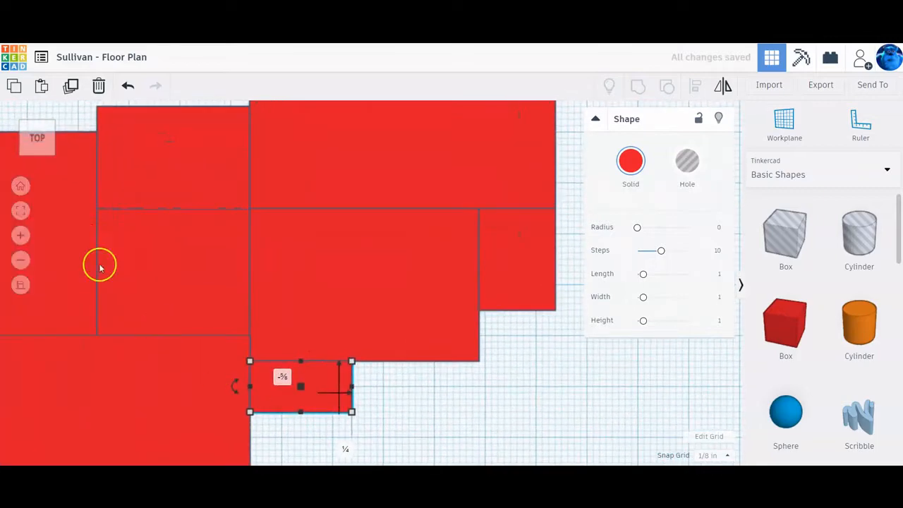
left_click(20, 215)
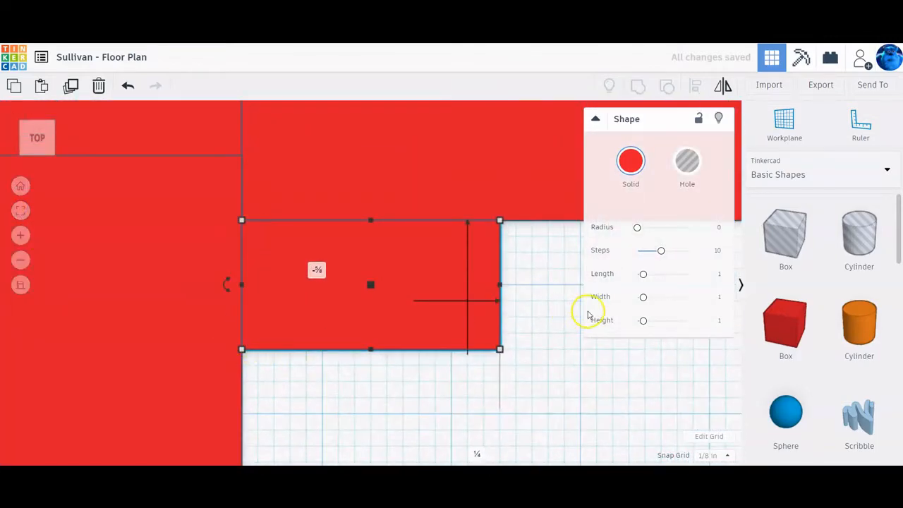
scroll(585, 317, "down", 5)
scroll(516, 307, "down", 3)
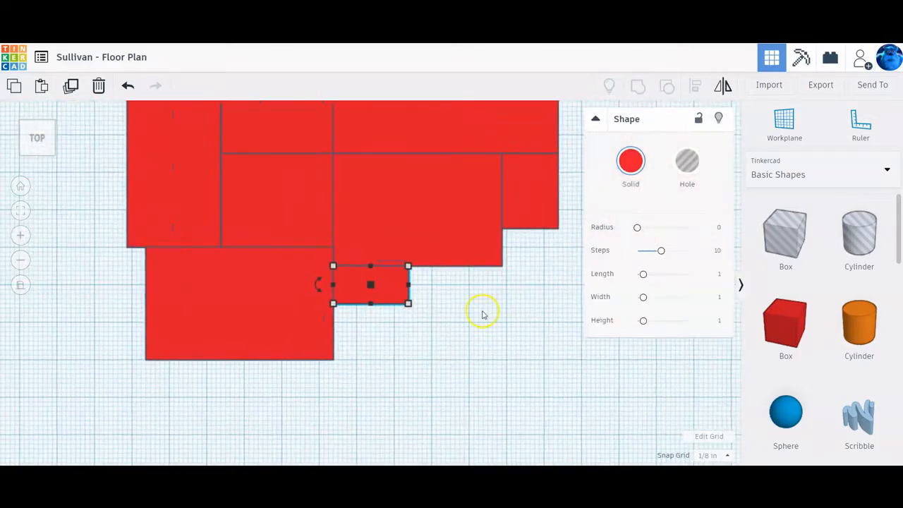
Step: Inspect the whole layout from above, switch to a perspective view, and look at the rooms from the top-front angle
right_click_drag(485, 352, 447, 374)
scroll(431, 364, "down", 3)
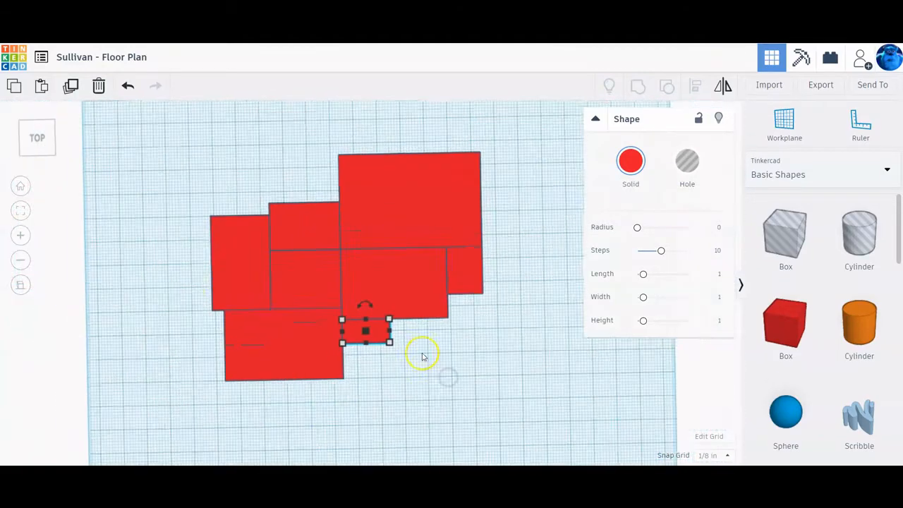
left_click(23, 187)
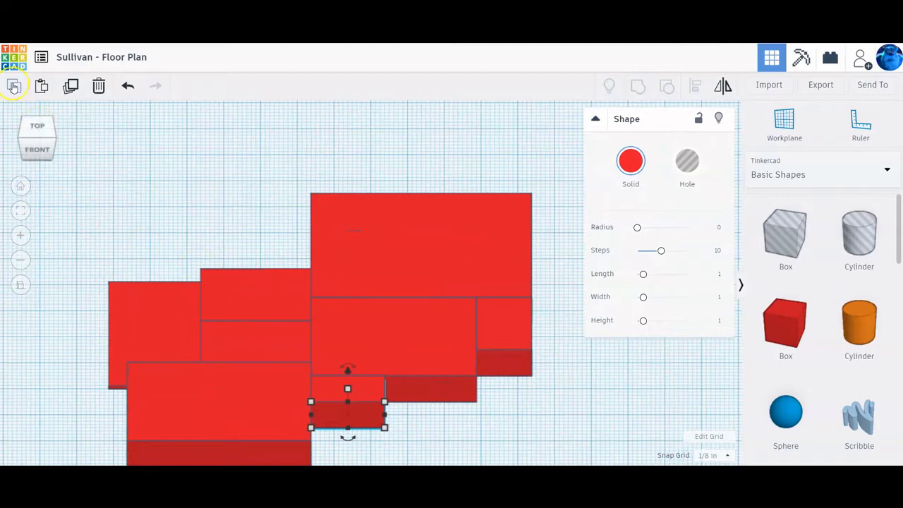
left_click(36, 128)
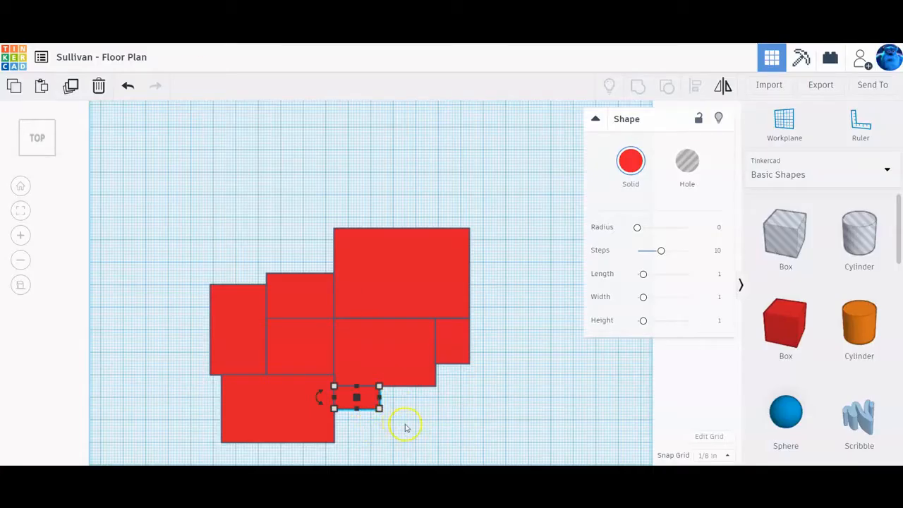
left_click(20, 287)
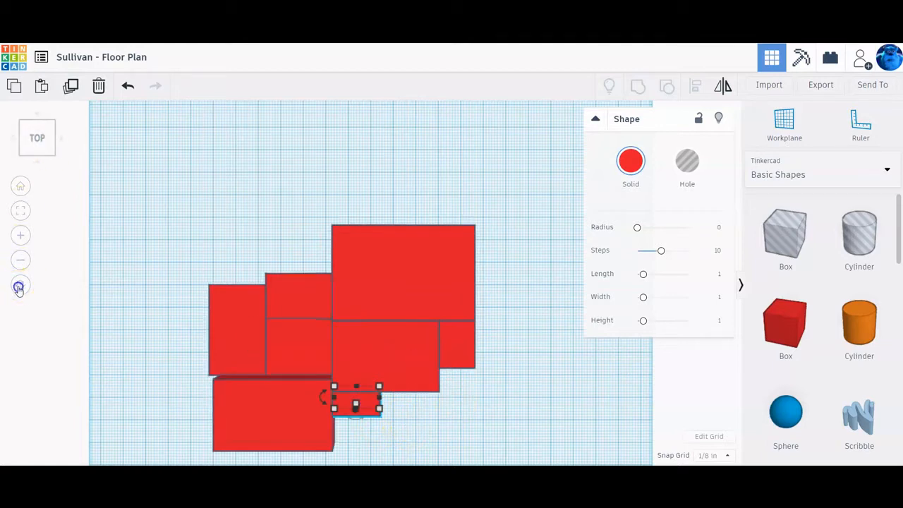
left_click(34, 152)
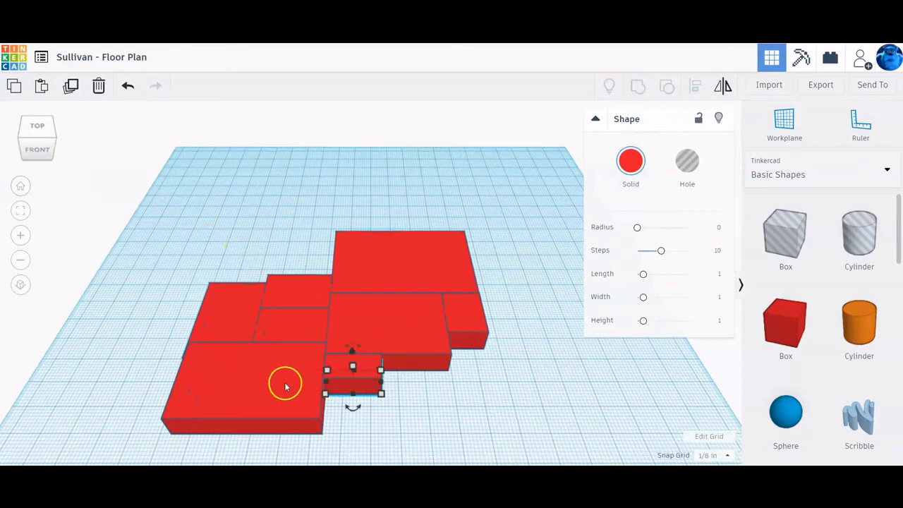
Step: Set the height of the small bathroom, garage, living room, laundry room, and master bedroom boxes to 0.1 in together
left_click(284, 384, "shift")
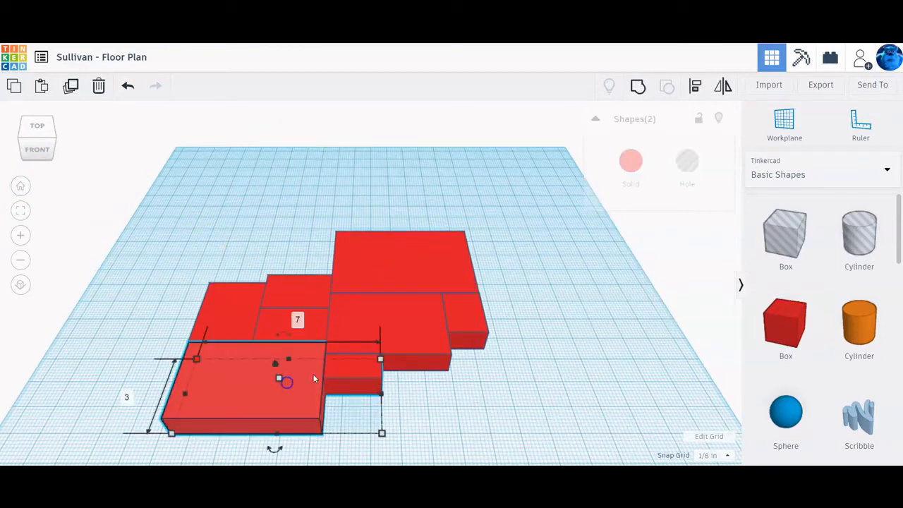
left_click(395, 325, "shift")
left_click(462, 305, "shift")
left_click(433, 255, "shift")
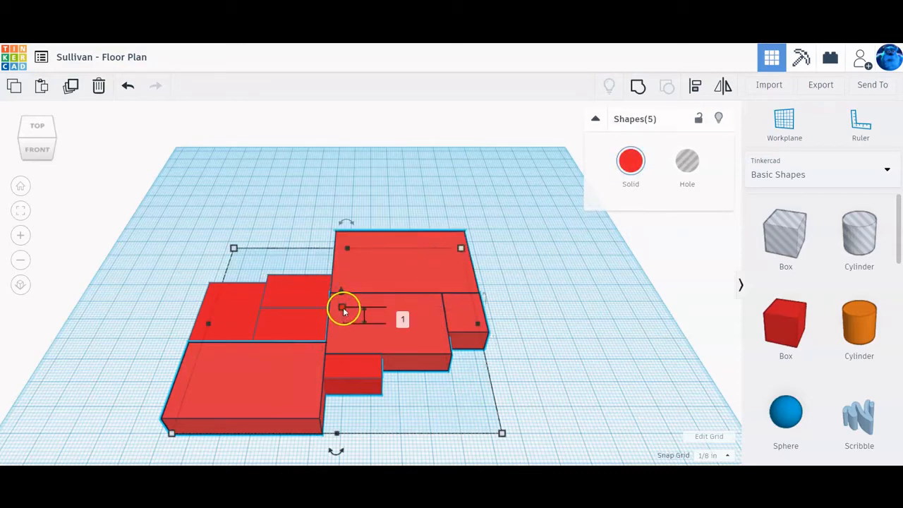
left_click(400, 318)
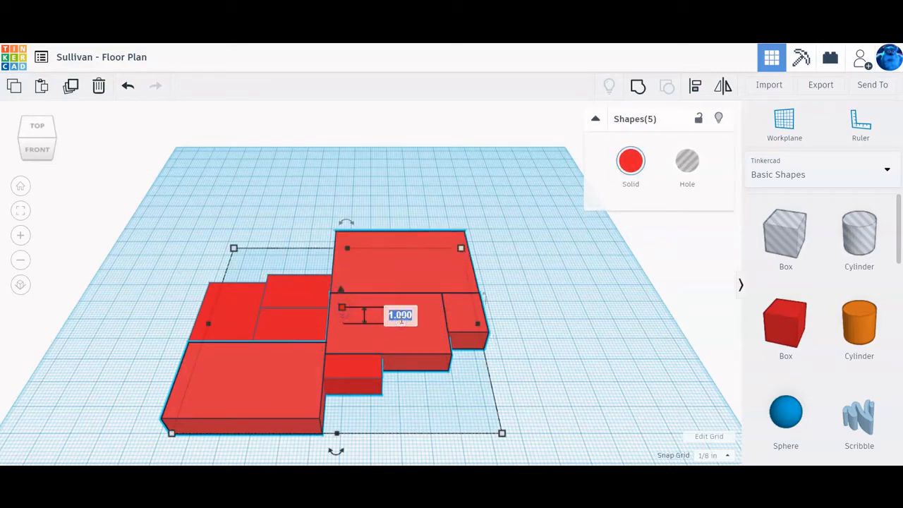
type(".1")
key("Return")
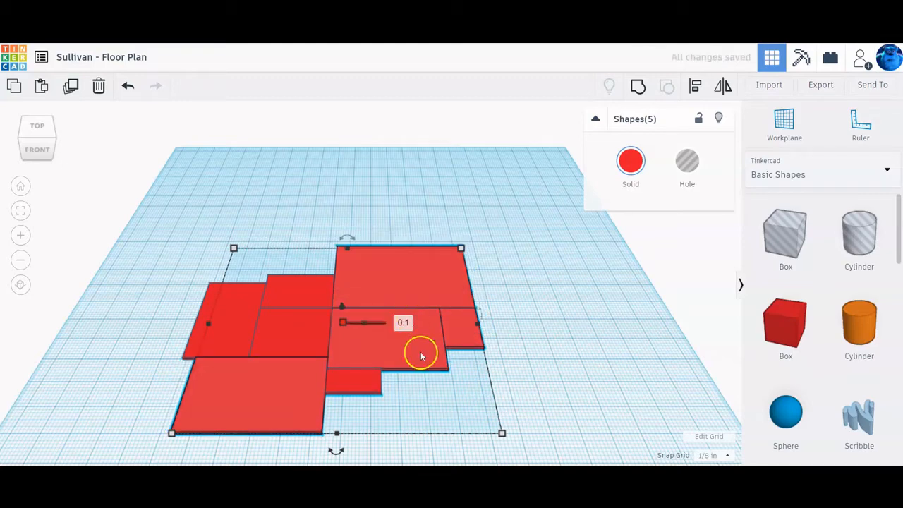
left_click(529, 388)
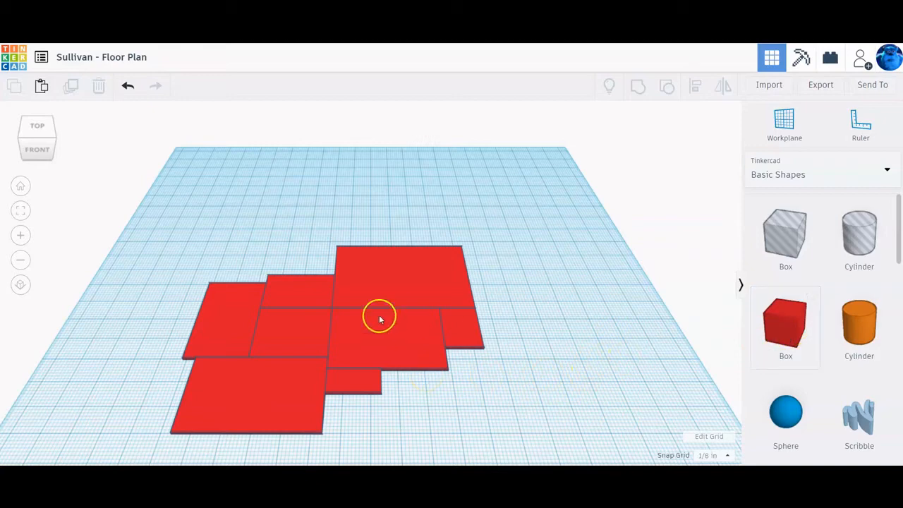
Step: Select all eight room boxes and recolor them dark blue
left_click_drag(179, 241, 519, 444)
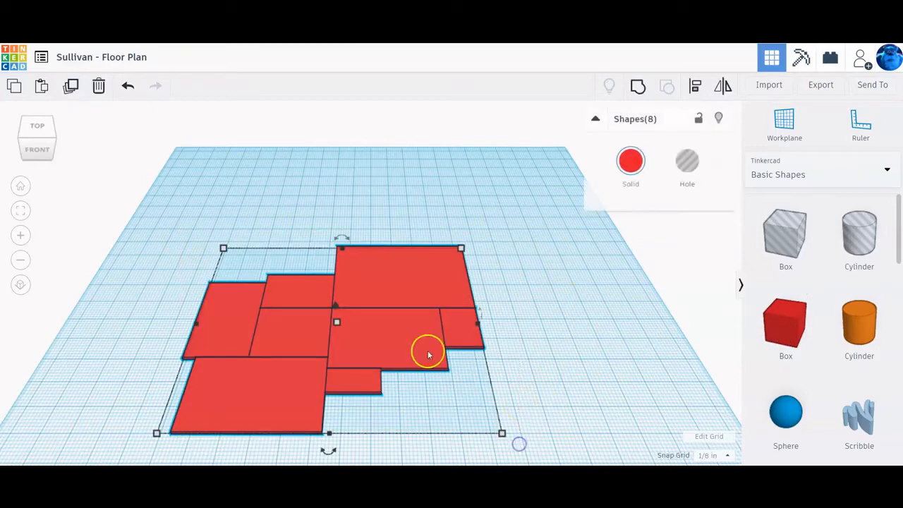
left_click(627, 166)
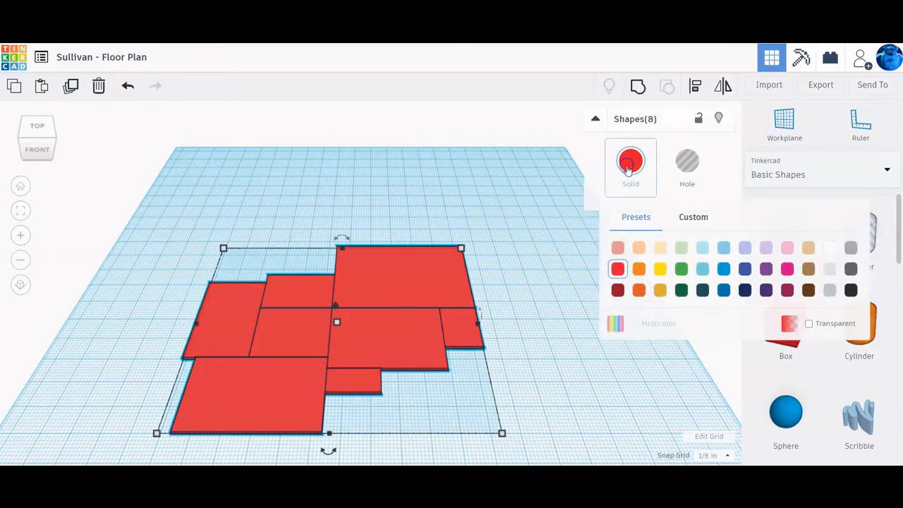
left_click(702, 268)
left_click(630, 164)
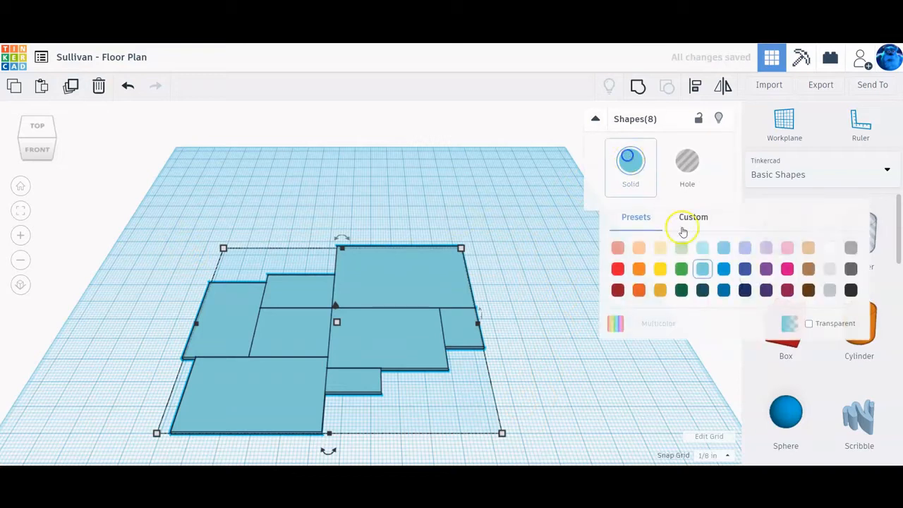
left_click(744, 269)
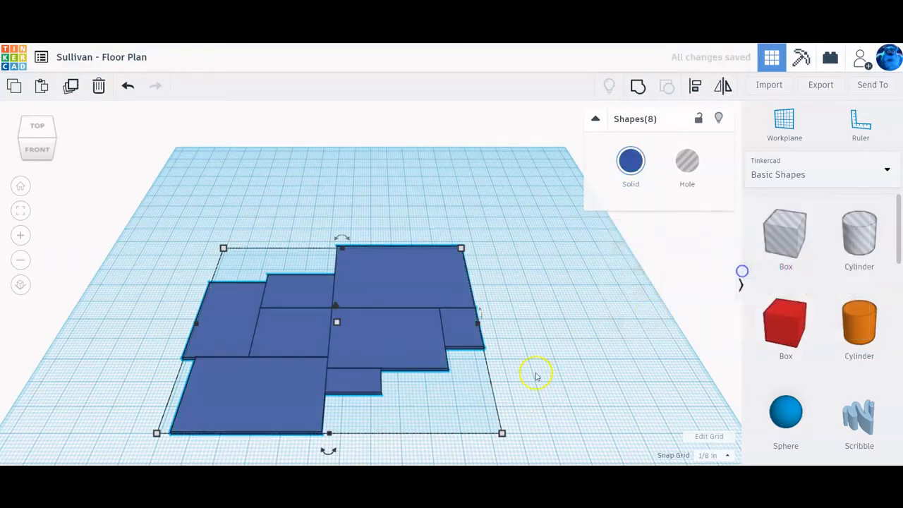
Step: Select all eight room boxes and recolor them brown from the preset colors
left_click(578, 360)
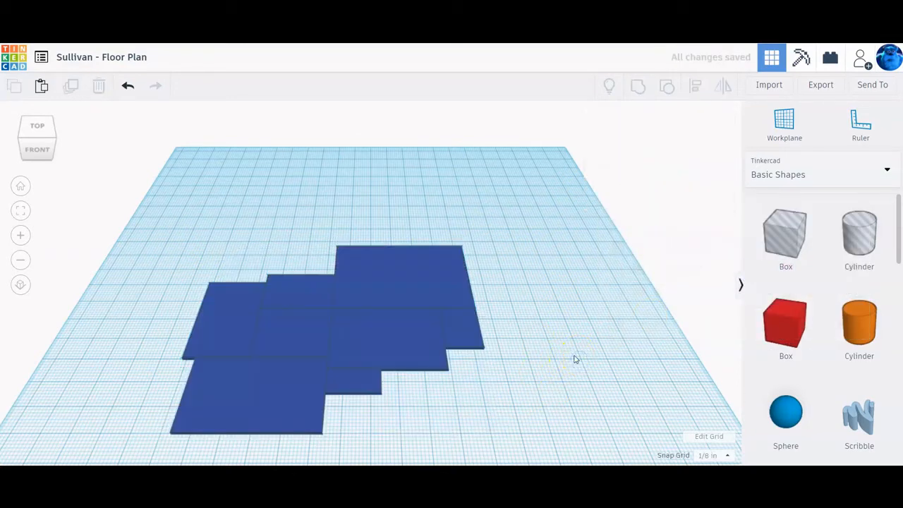
left_click_drag(165, 225, 502, 444)
left_click(631, 162)
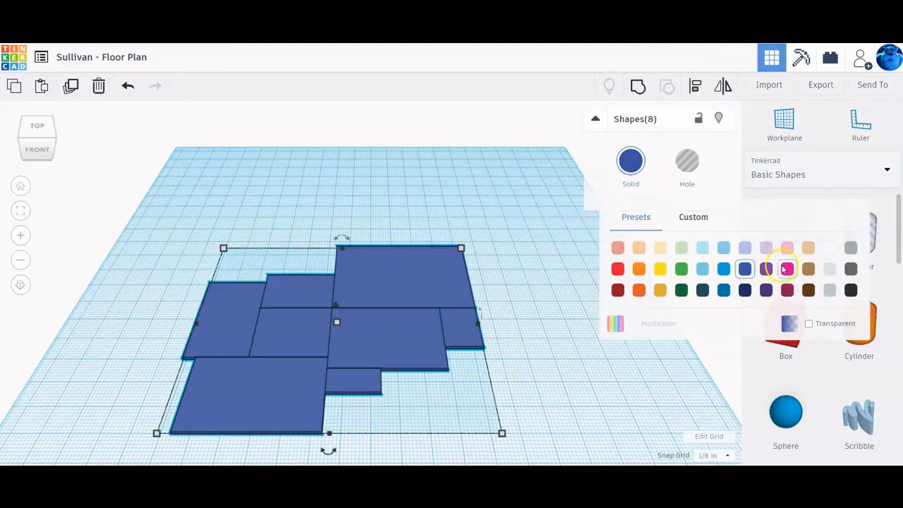
left_click(810, 271)
left_click(512, 239)
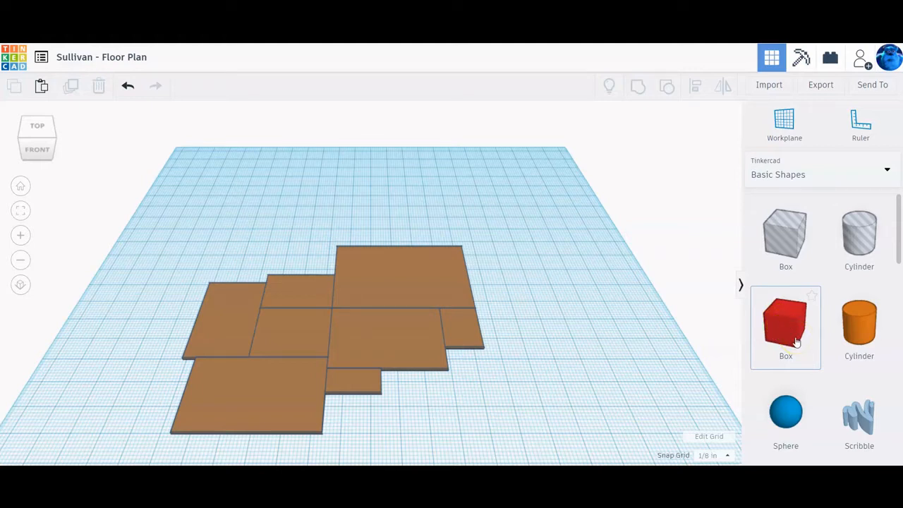
Step: Add a solid red box behind the floor plan and narrow it to a 0.1 in thick wall piece
left_click_drag(795, 340, 485, 206)
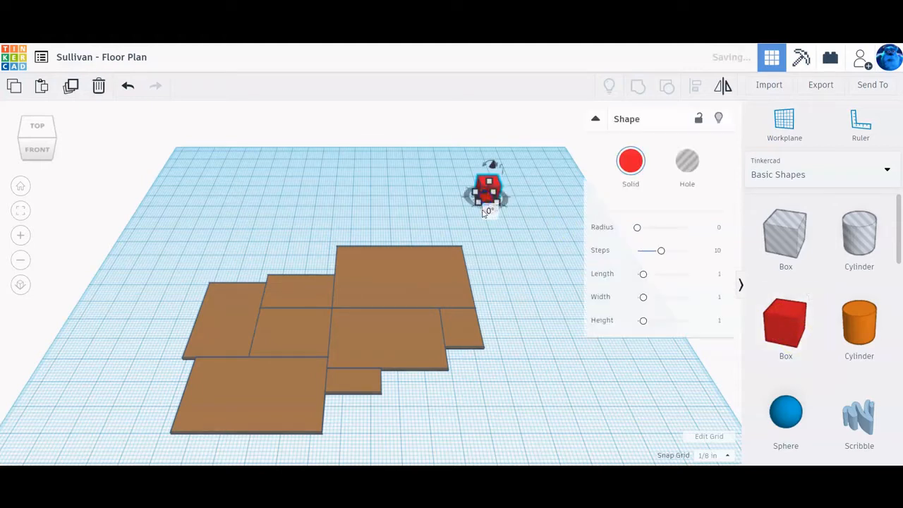
left_click(497, 239)
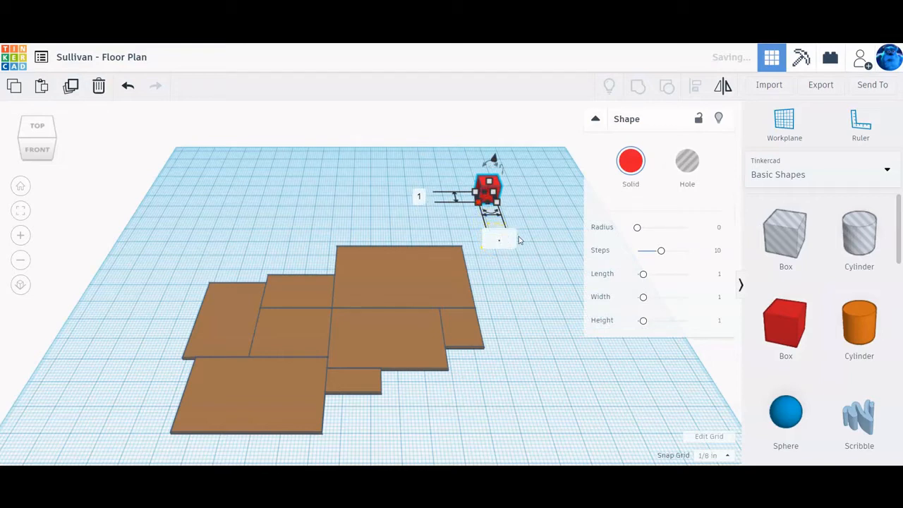
type(".25")
key("Return")
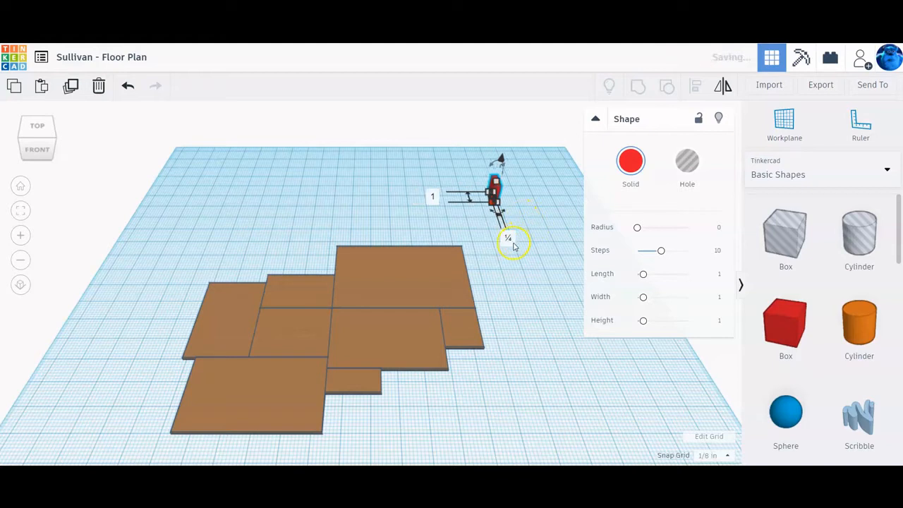
left_click(512, 241)
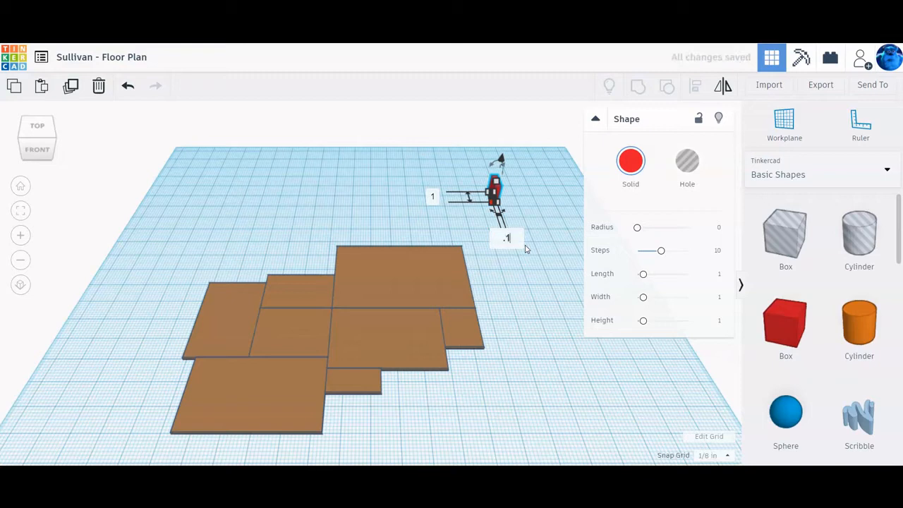
key("Return")
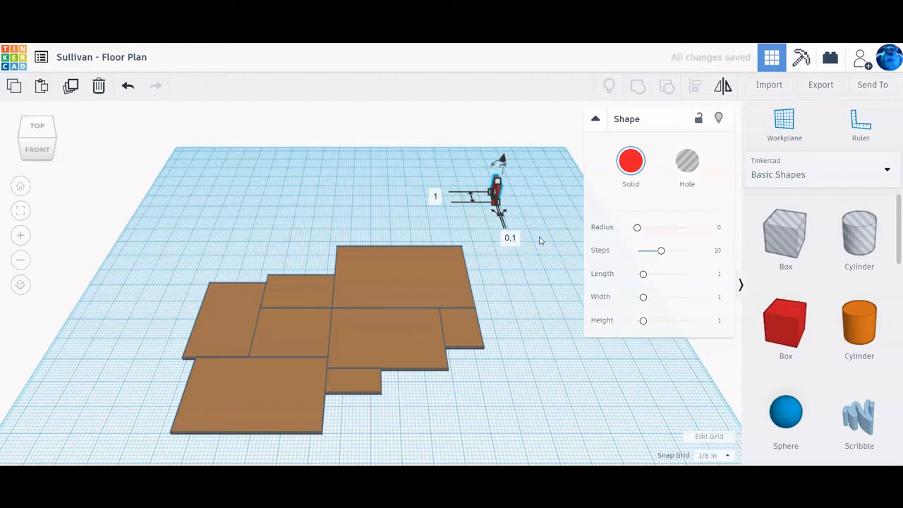
left_click(534, 240)
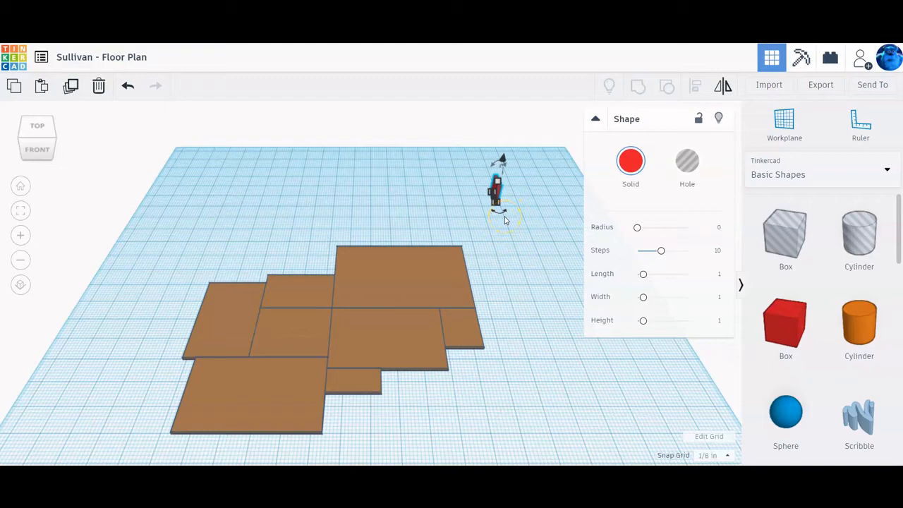
Step: Examine the thin red wall piece up close and view the whole floor plan from directly above in orthographic projection
scroll(509, 215, "up", 4)
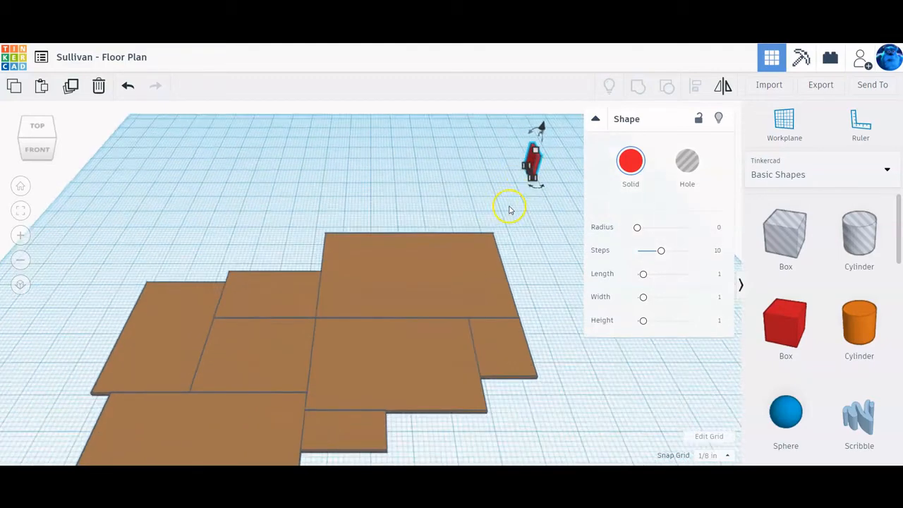
scroll(534, 173, "down", 3)
left_click(20, 217)
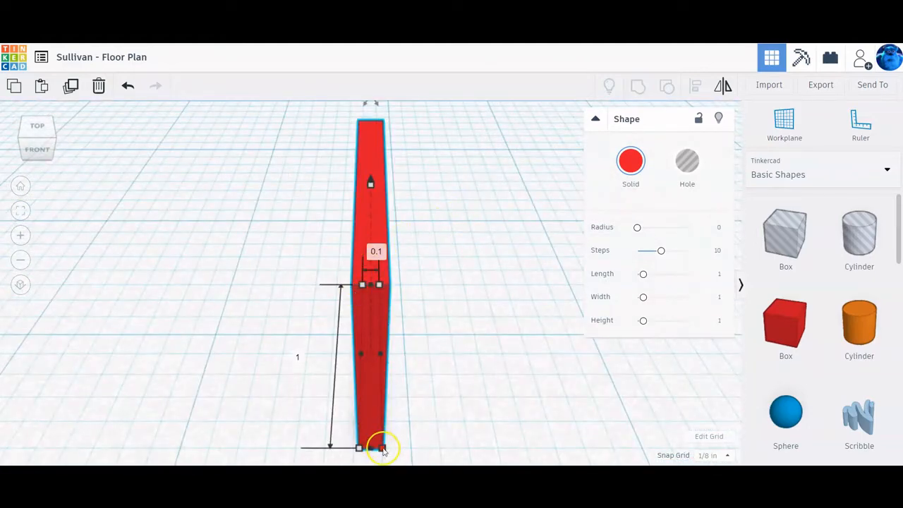
scroll(399, 431, "down", 2)
scroll(381, 438, "down", 1)
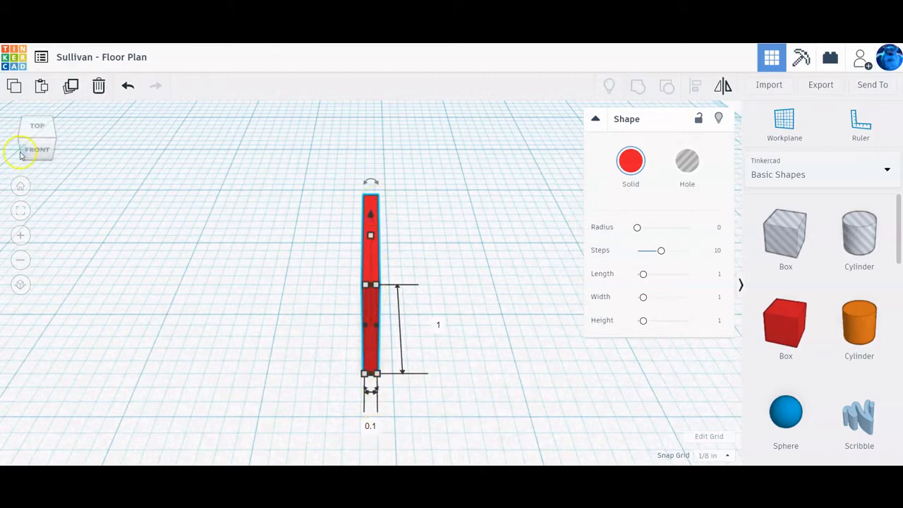
left_click(29, 213)
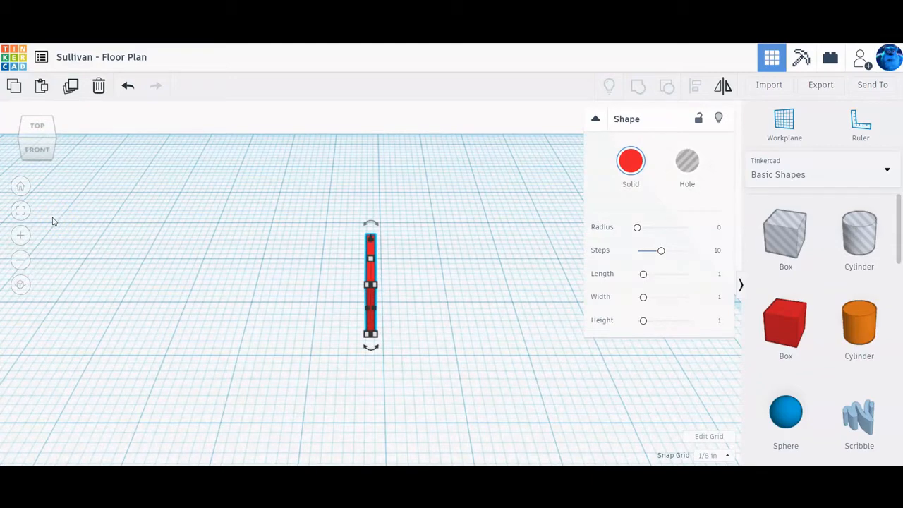
left_click(20, 186)
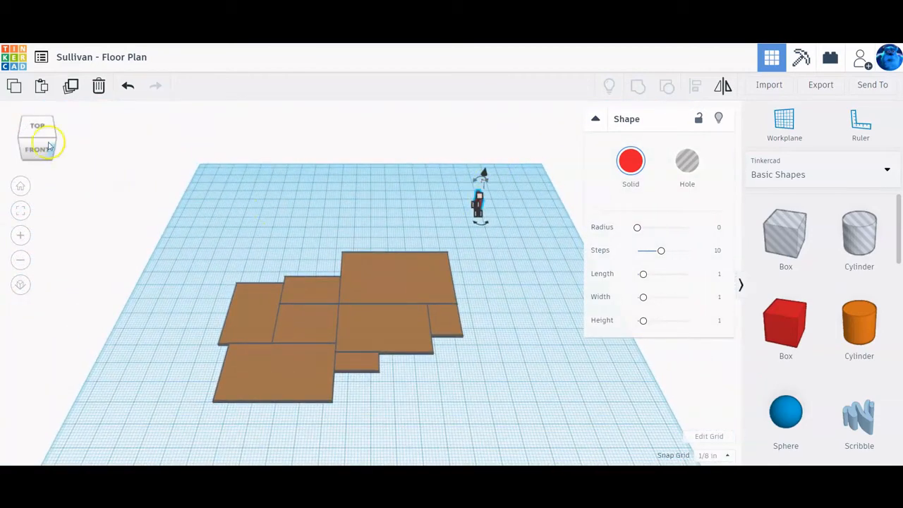
left_click(21, 285)
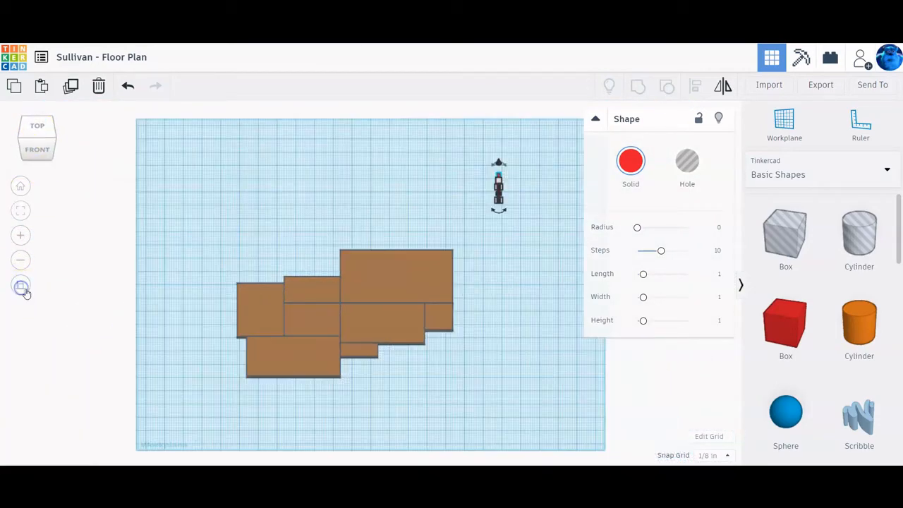
left_click(36, 127)
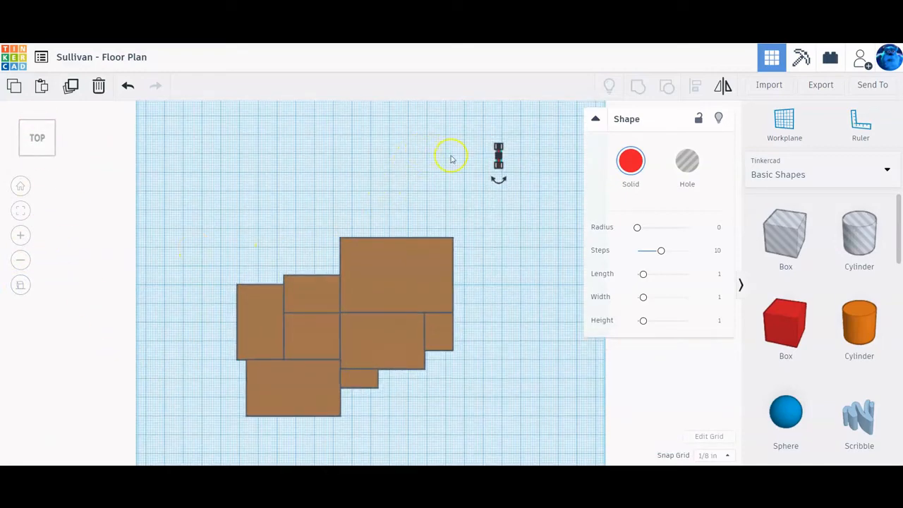
Step: Move the red wall piece against the outer left edge of the leftmost room, flush with the room's back corner
scroll(499, 166, "up", 3)
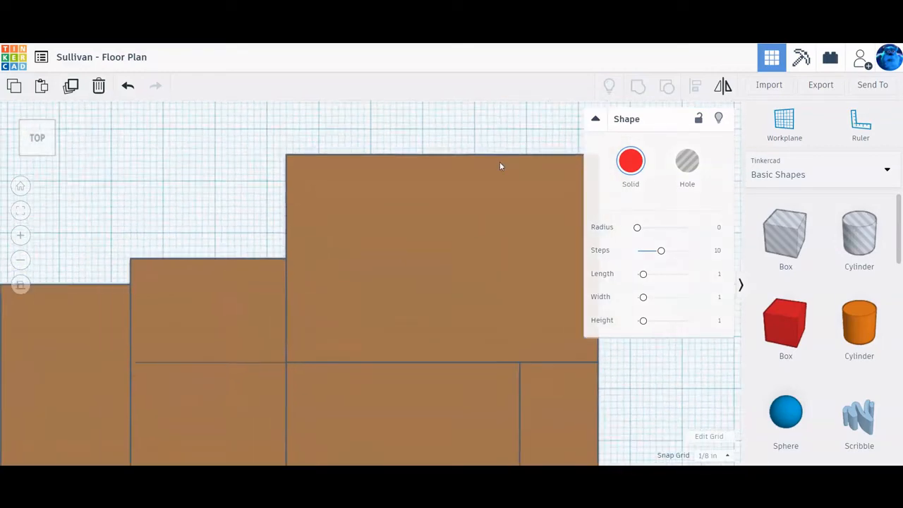
scroll(500, 166, "down", 2)
middle_click_drag(526, 179, 397, 298)
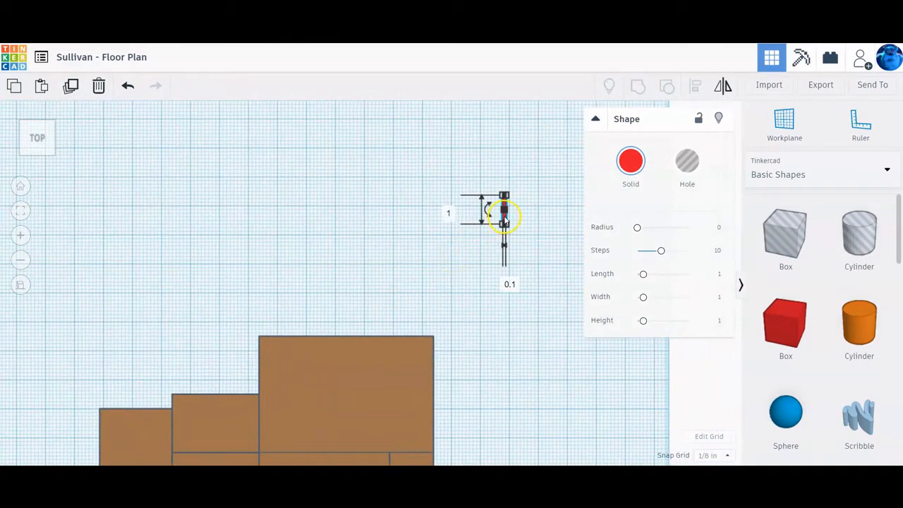
left_click_drag(505, 220, 81, 396)
left_click(20, 186)
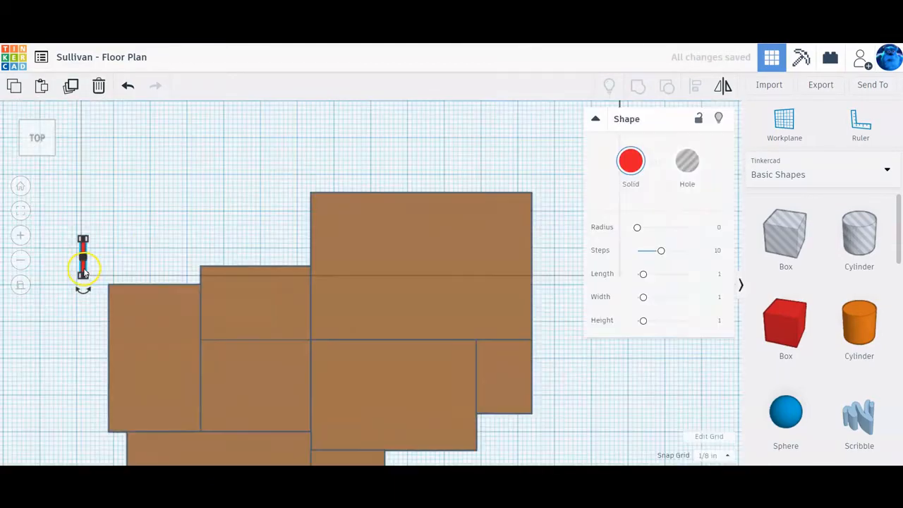
scroll(151, 295, "down", 3)
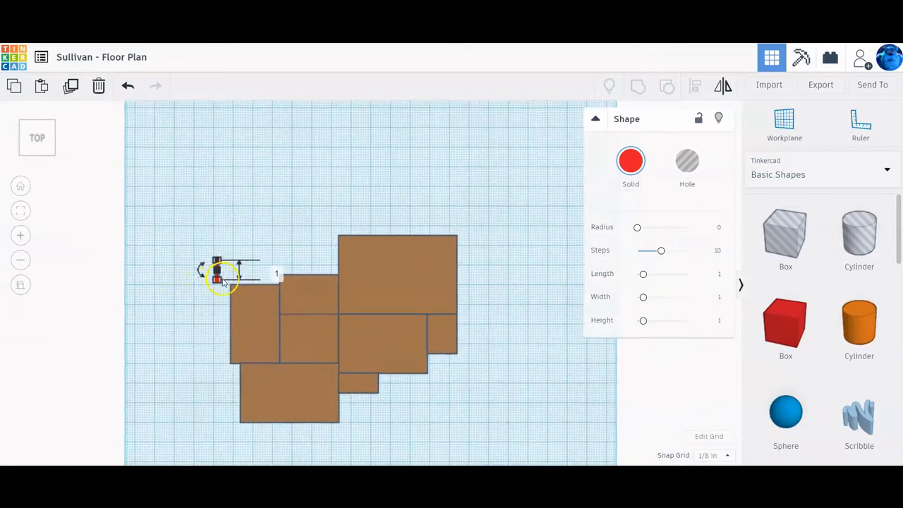
scroll(217, 296, "up", 3)
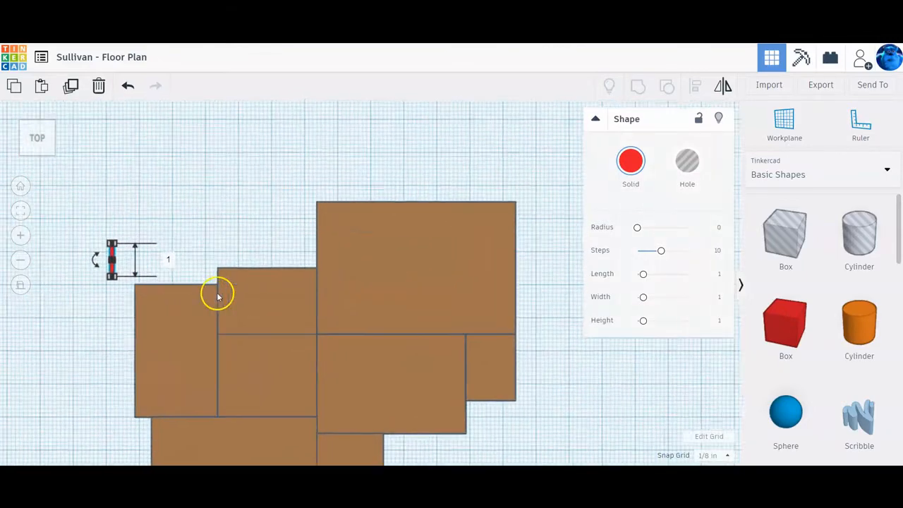
left_click(21, 226)
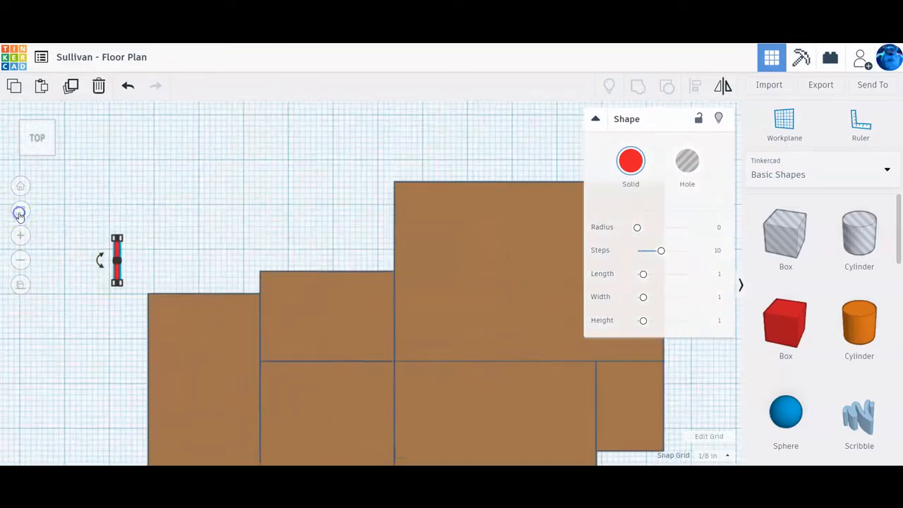
scroll(391, 314, "down", 4)
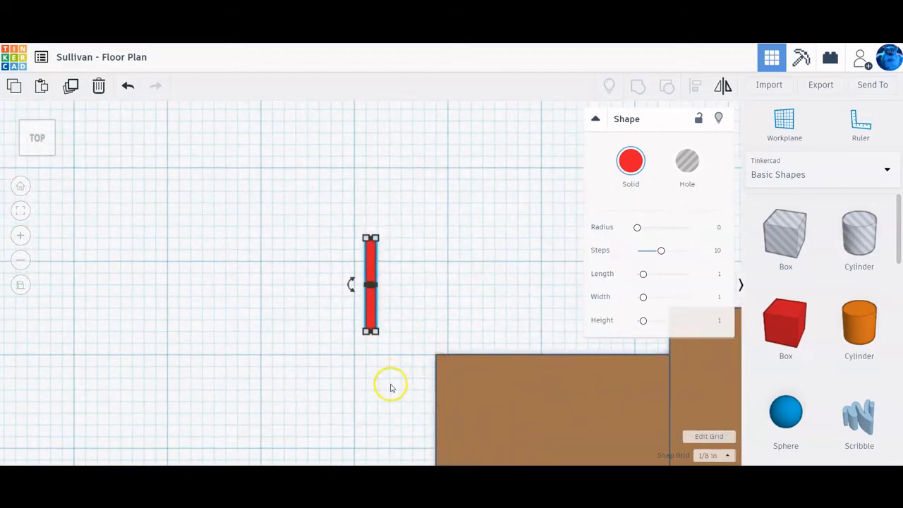
middle_click_drag(390, 387, 264, 218)
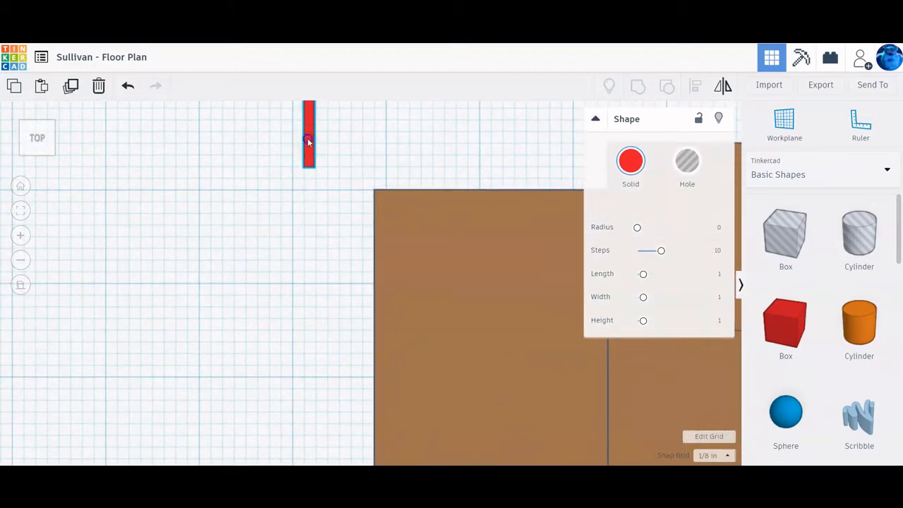
left_click_drag(308, 141, 366, 256)
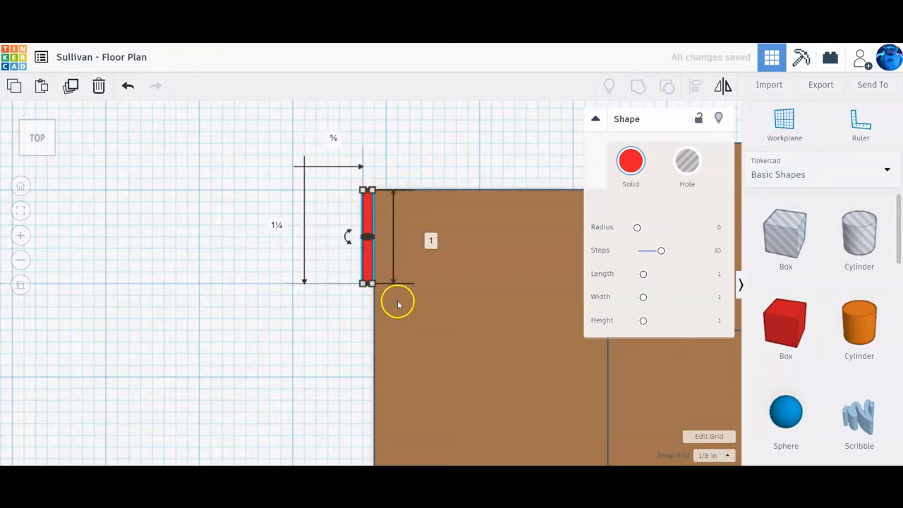
Step: Stretch the red wall along the full left edge of the leftmost room, down to its front corner
scroll(371, 306, "down", 3)
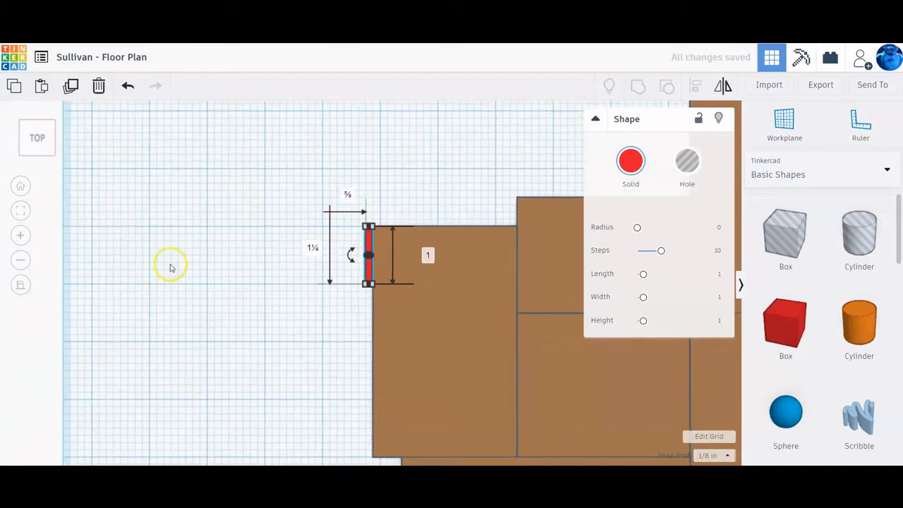
middle_click_drag(215, 328, 226, 247)
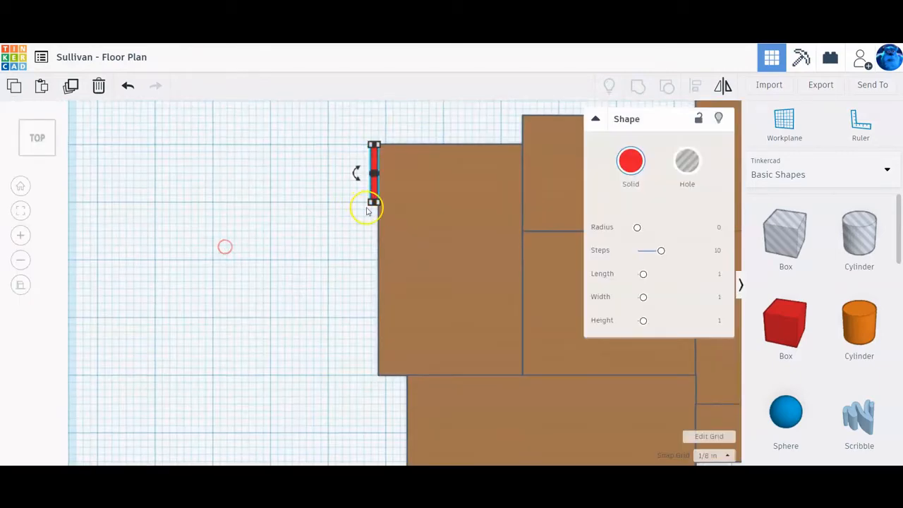
left_click_drag(375, 204, 371, 376)
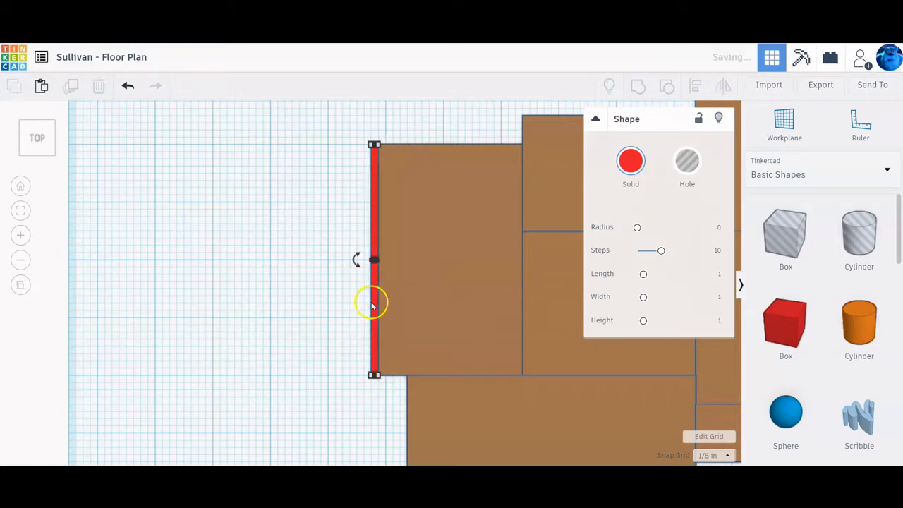
Step: Duplicate the left wall, rotate the copy 90°, and place it along the leftmost room's back edge, ending at the neighboring room
left_click_drag(377, 303, 318, 303)
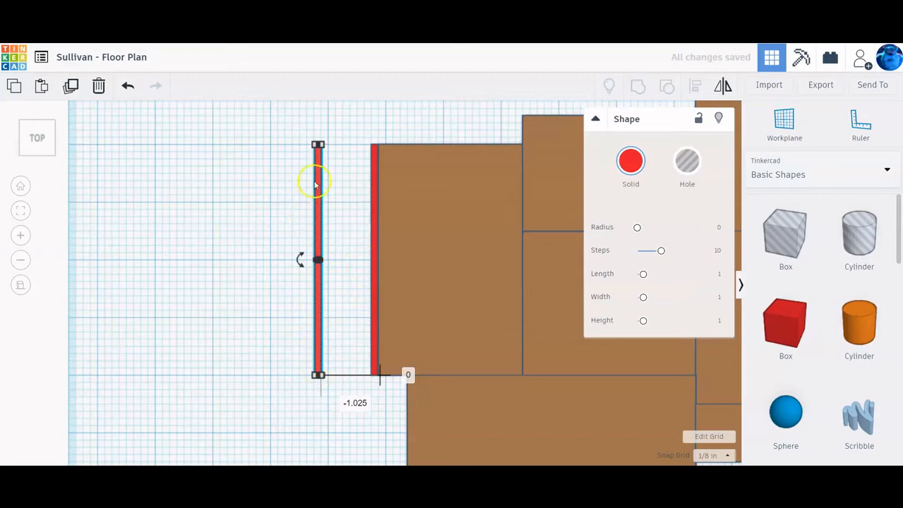
mouse_move(300, 260)
left_click_drag(301, 260, 312, 182)
left_click_drag(333, 265, 420, 142)
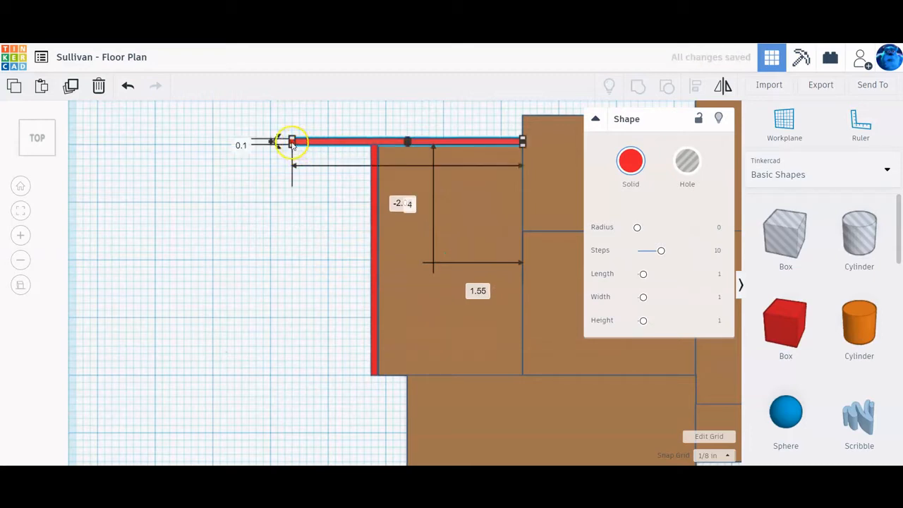
Step: Shorten the back wall to about 2⅝ in so it ends at the outer corner of the left wall
left_click_drag(292, 143, 372, 145)
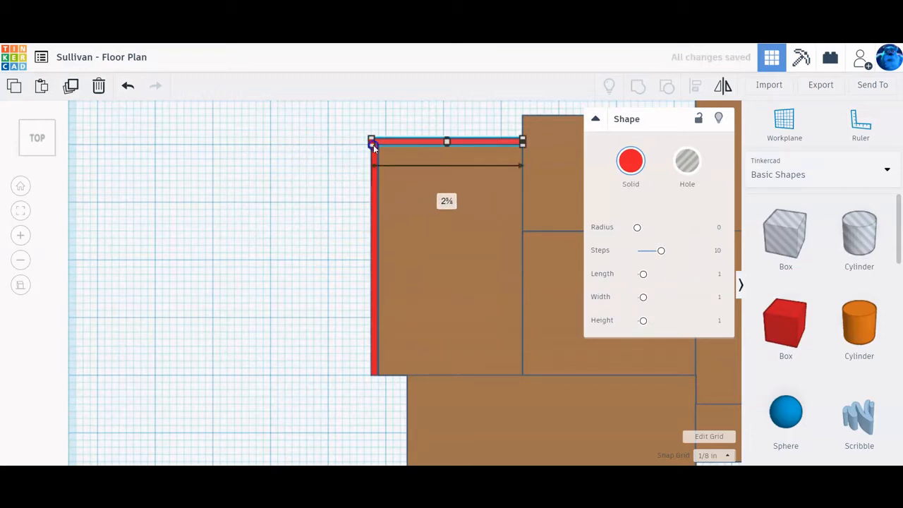
scroll(367, 145, "up", 3)
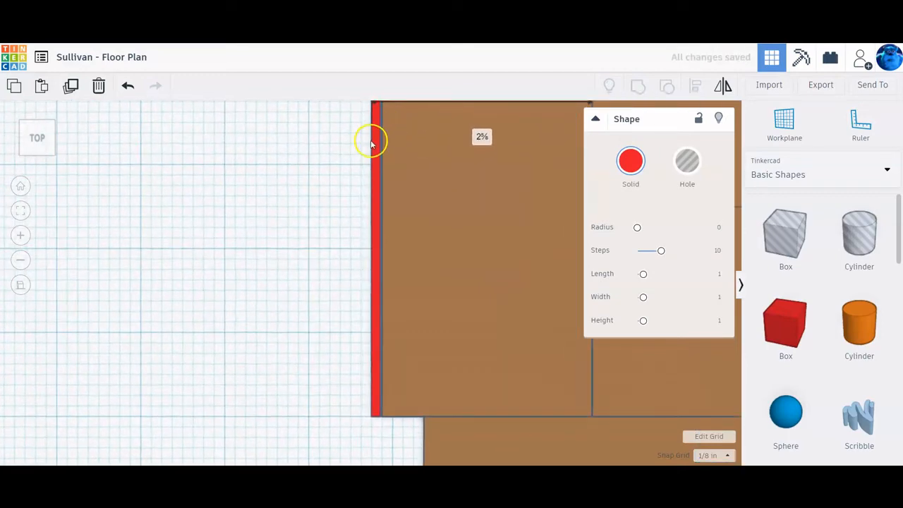
scroll(398, 182, "down", 3)
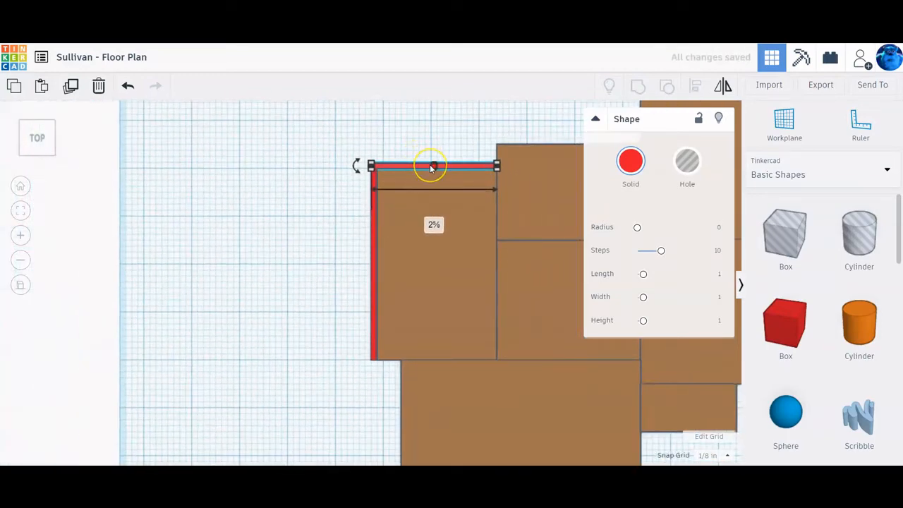
Step: Duplicate the back wall onto the leftmost room's front edge and extend the copy along the adjacent room to its far right corner
key("ctrl+d")
left_click_drag(458, 167, 458, 361)
left_click(490, 363)
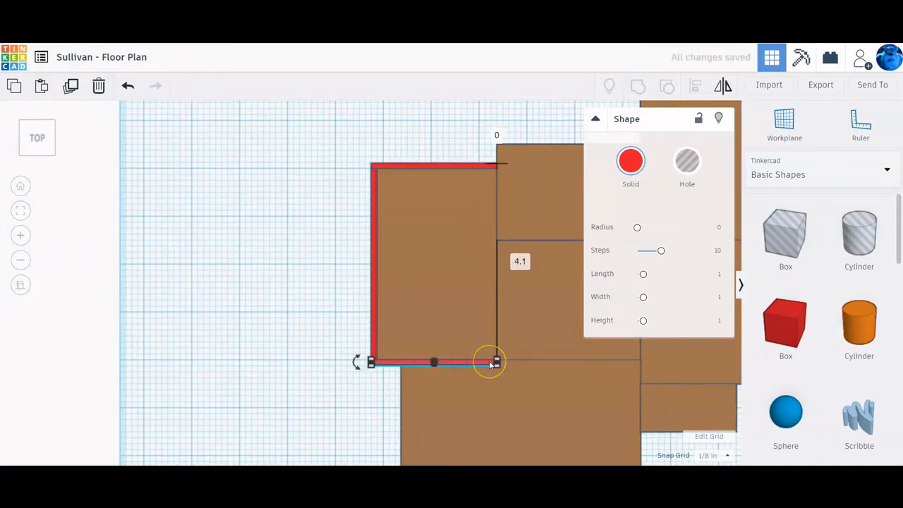
left_click_drag(497, 363, 642, 364)
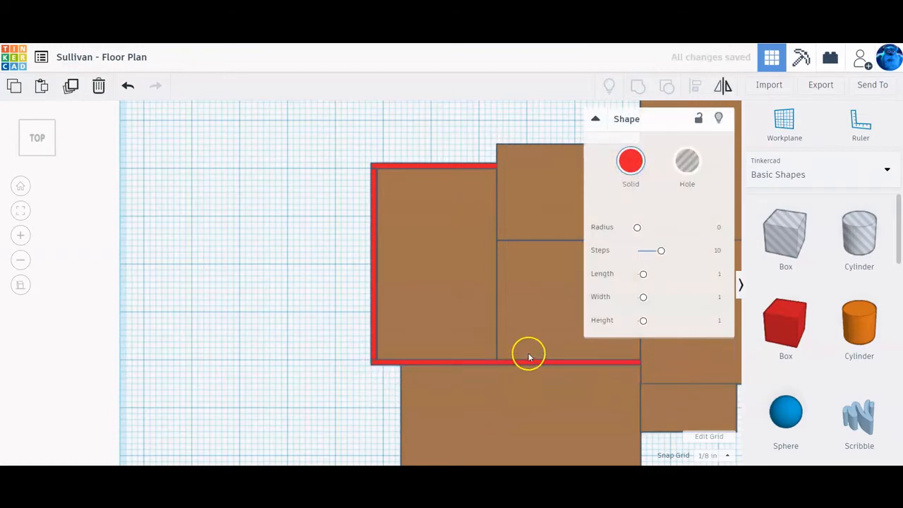
Step: Delete the overlong spare wall lying in front of the house
scroll(574, 361, "down", 1)
scroll(574, 361, "down", 3)
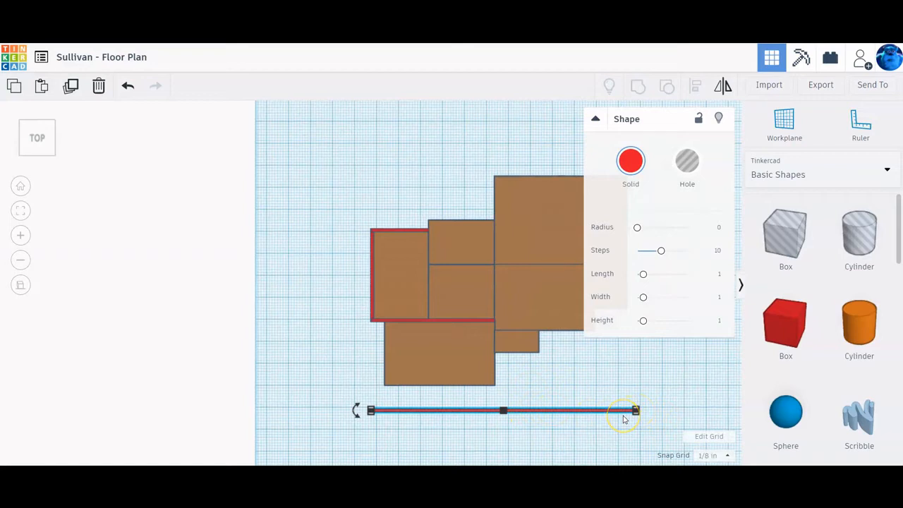
key("Delete")
Step: Duplicate the leftmost room's front wall onto the front edge of the bottom-left room and shorten the copy to 5 in
left_click(468, 321)
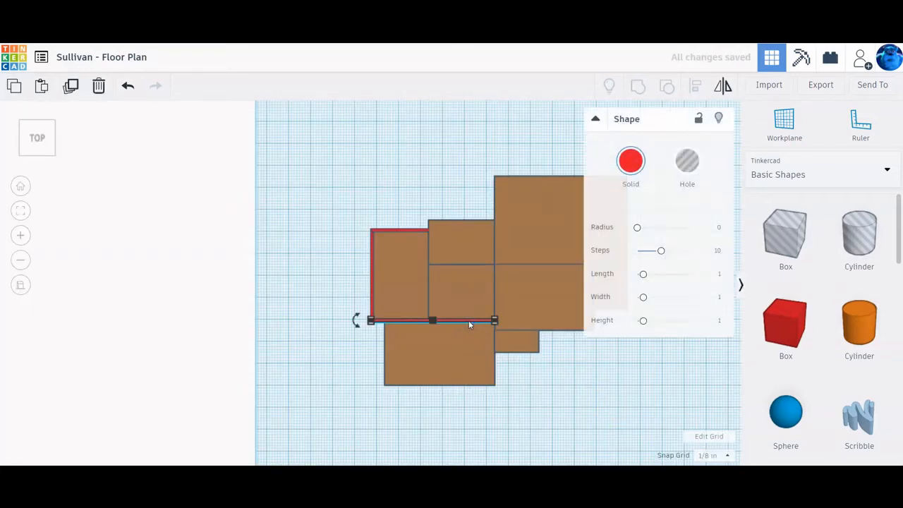
left_click_drag(469, 323, 468, 388)
scroll(435, 395, "up", 5)
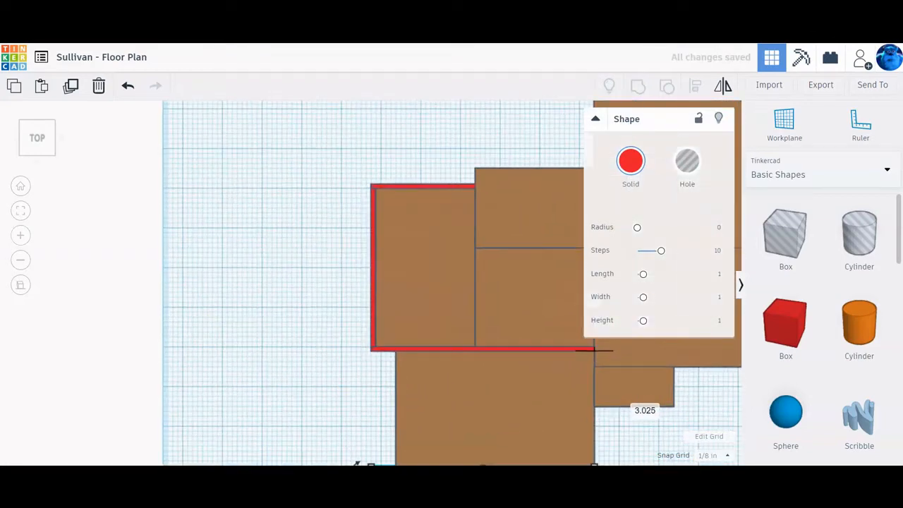
left_click(20, 211)
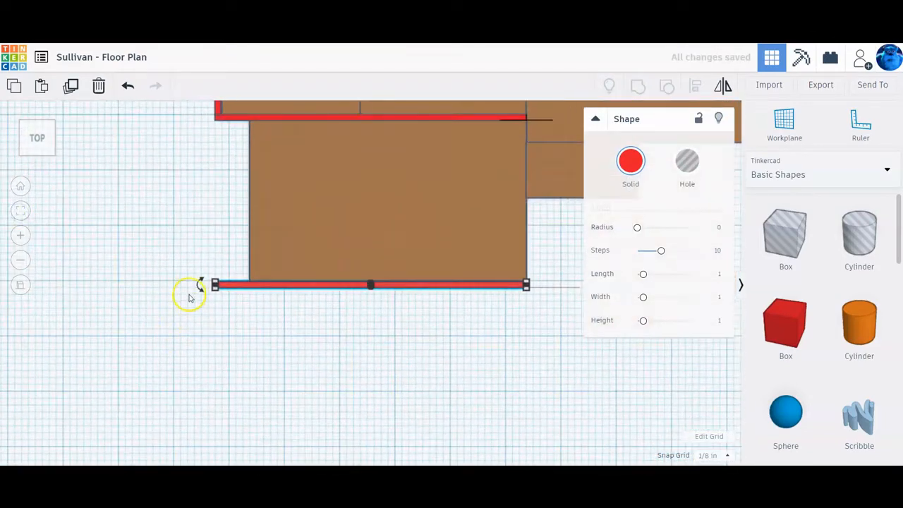
left_click_drag(211, 284, 246, 290)
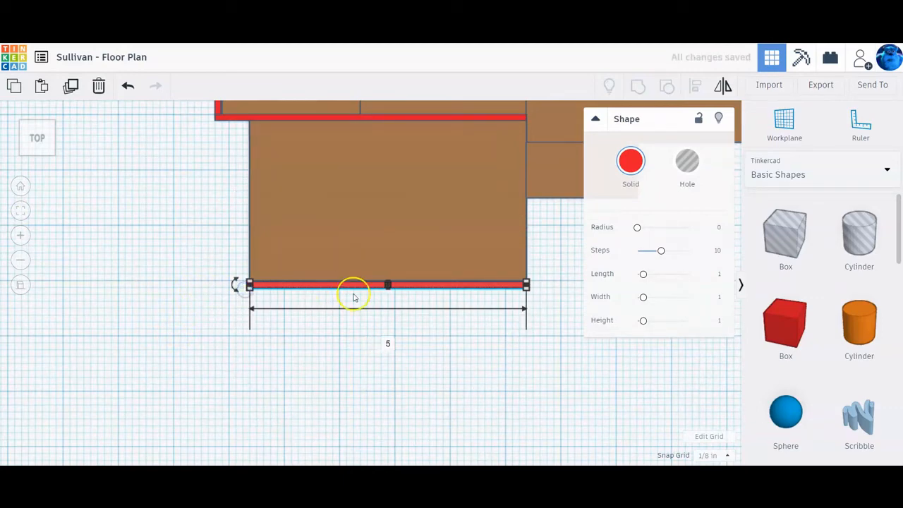
scroll(421, 242, "down", 4)
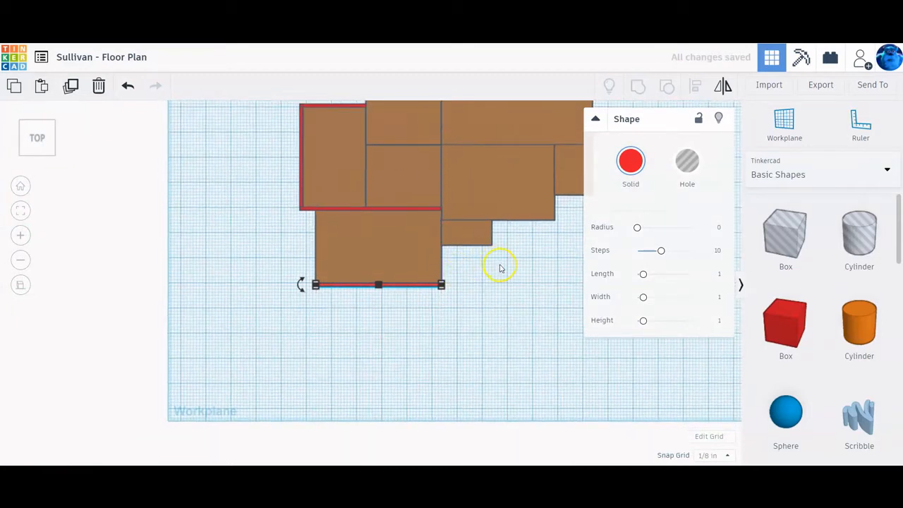
scroll(500, 264, "down", 2)
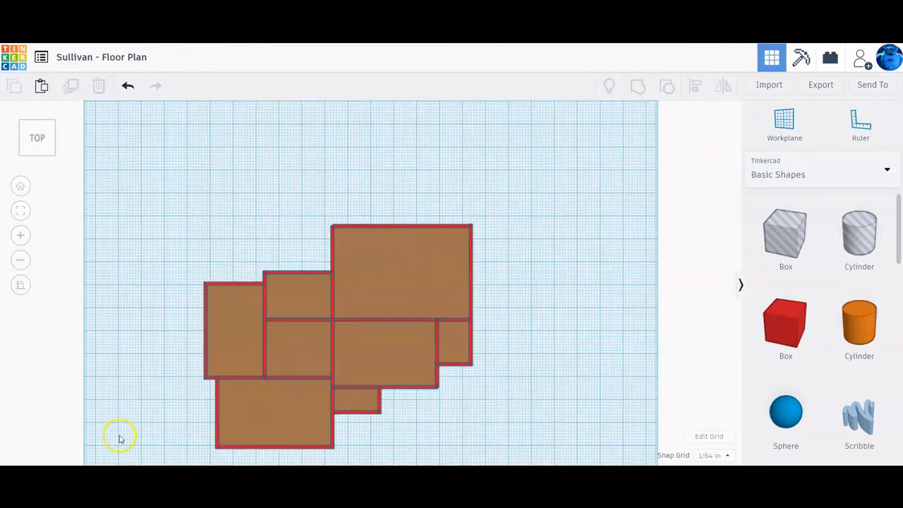
Step: Select all shapes in the floor plan and exclude the brown room floors from the selection
right_click_drag(478, 403, 478, 342)
left_click(21, 290)
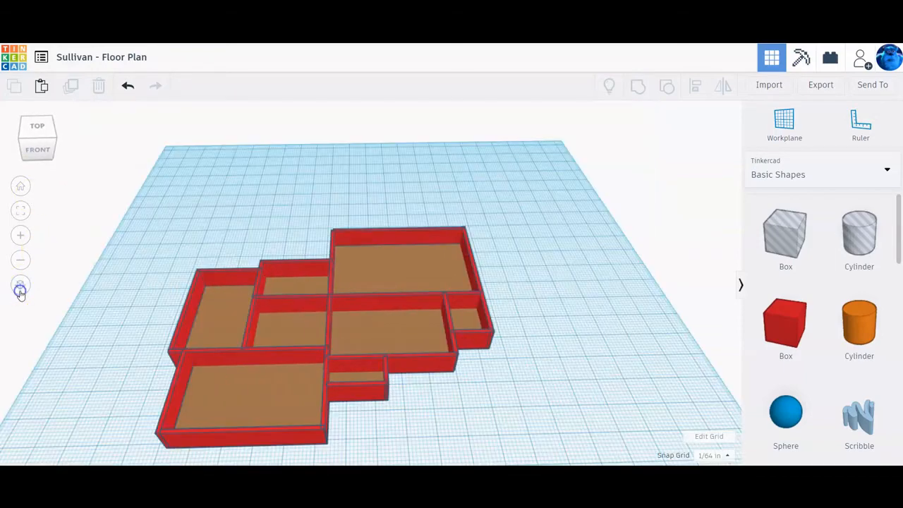
mouse_move(456, 417)
right_mouse_down()
mouse_move(469, 362)
mouse_move(473, 455)
mouse_move(459, 408)
right_mouse_up()
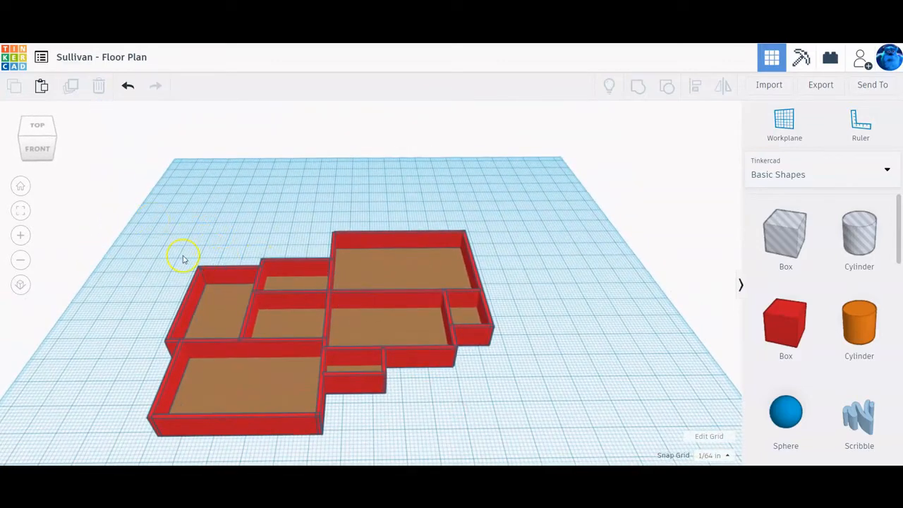
left_click(219, 255)
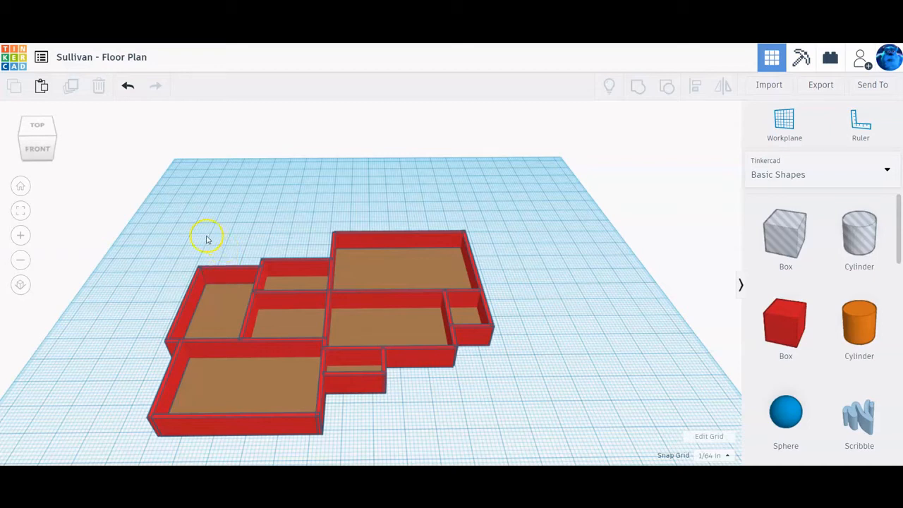
key("ctrl+a")
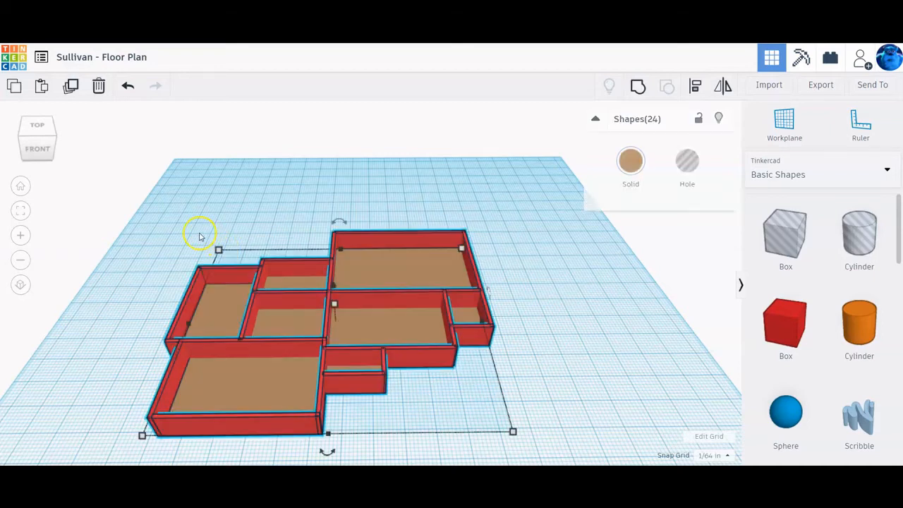
left_click(231, 310, "shift")
left_click(237, 381, "shift")
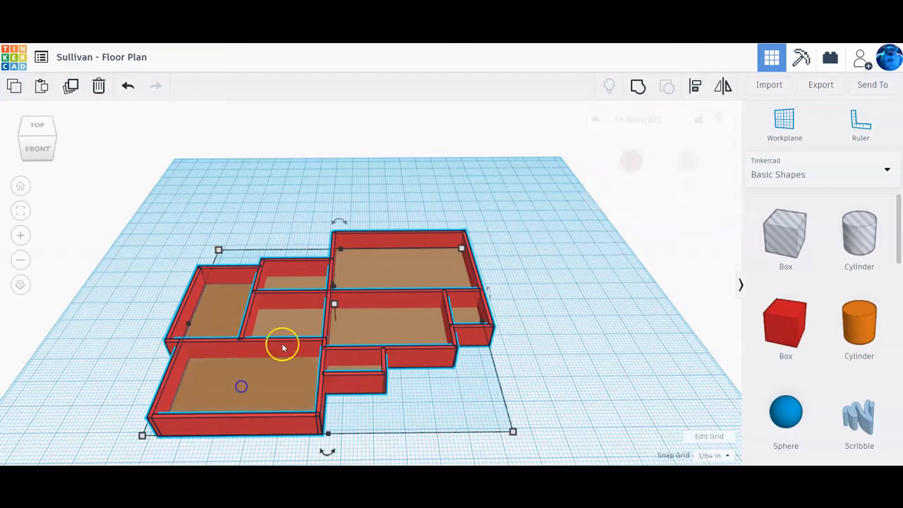
left_click(292, 275, "shift")
left_click(405, 262, "shift")
left_click(409, 316, "shift")
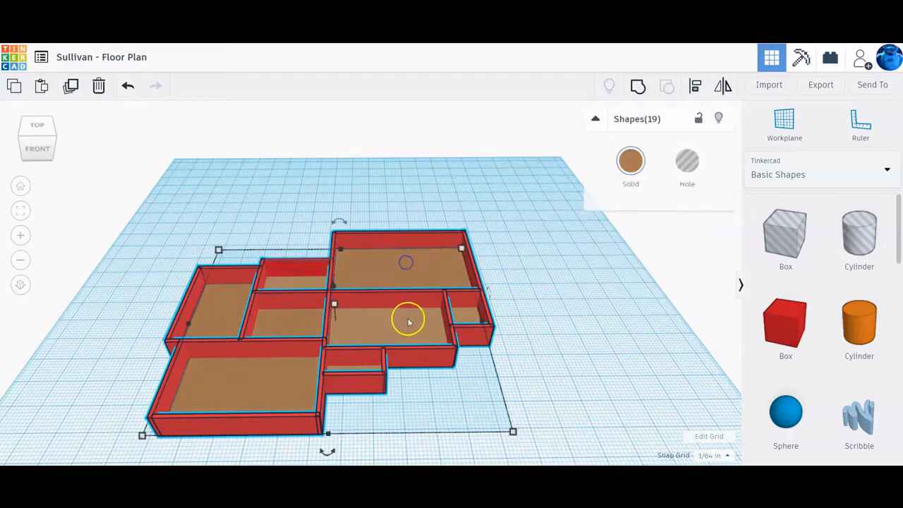
left_click(471, 312, "shift")
left_click(471, 312, "shift")
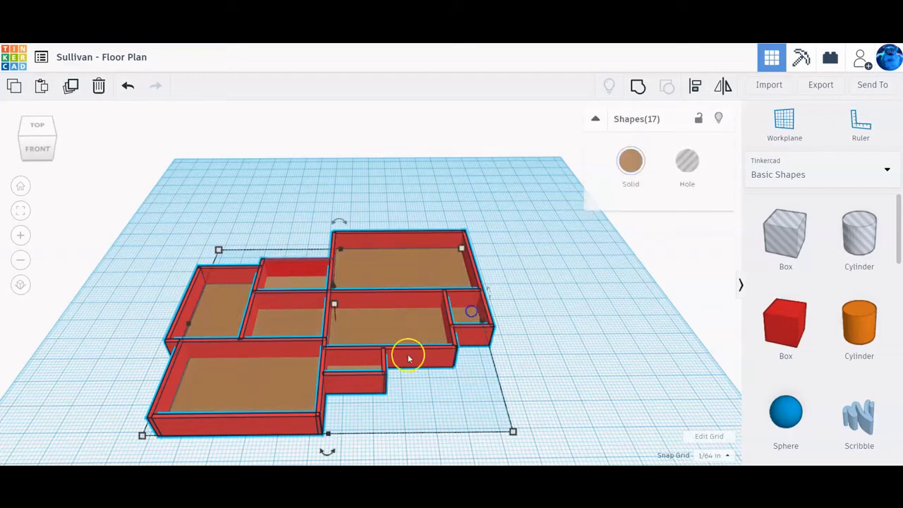
left_click(348, 365, "shift")
left_click(353, 357, "shift")
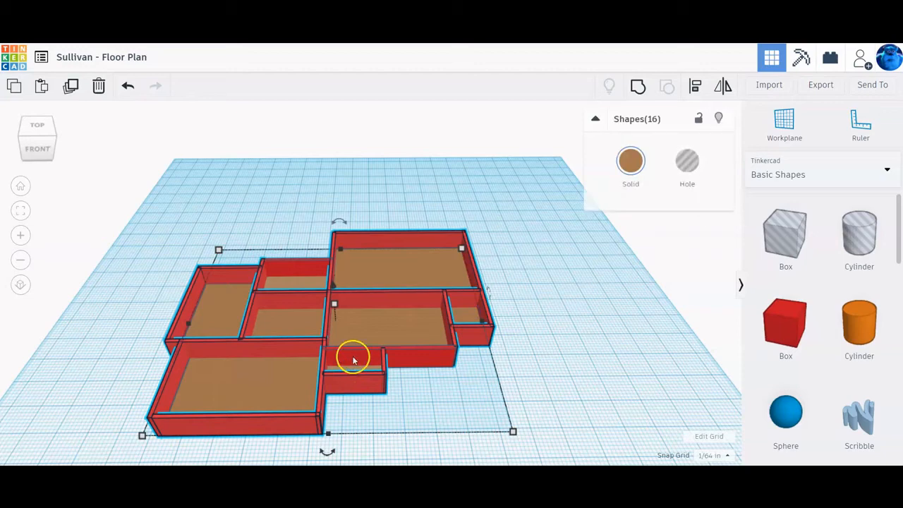
Step: Set the height of the selected red walls to 2.5 in
right_click_drag(539, 393, 509, 359)
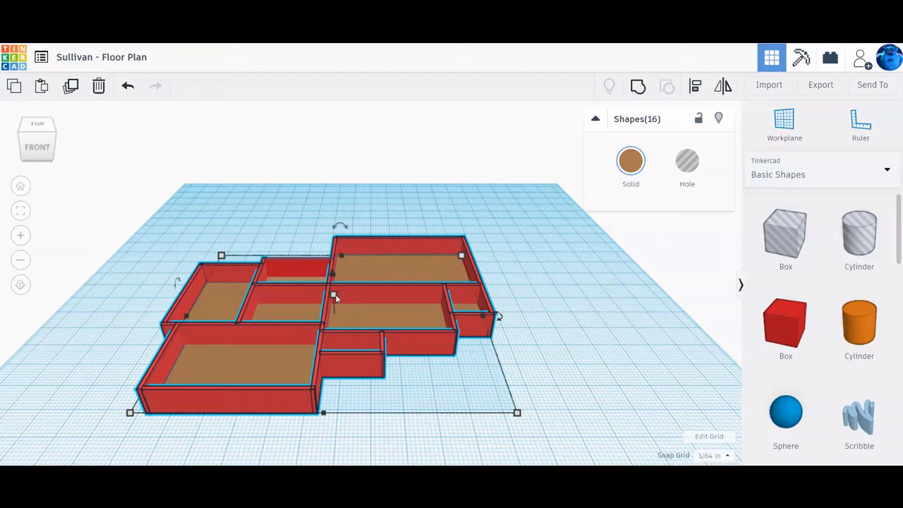
mouse_move(334, 296)
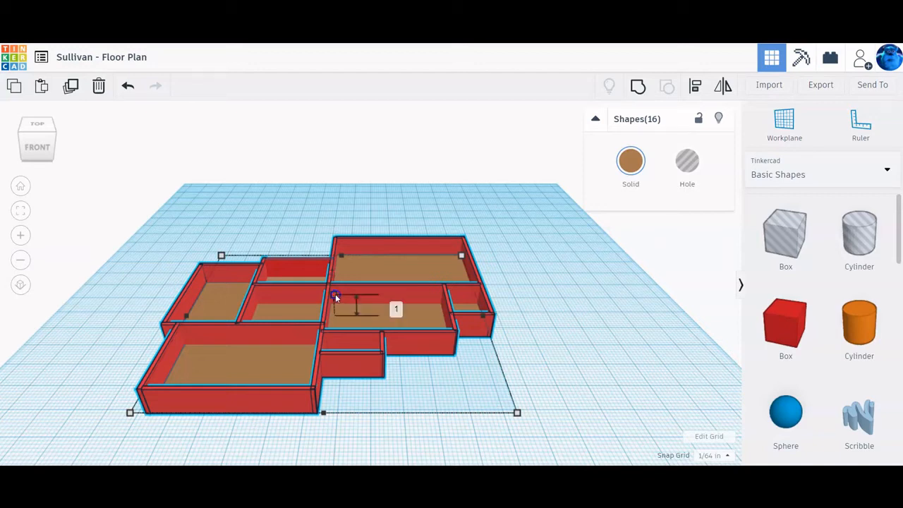
left_click(394, 305)
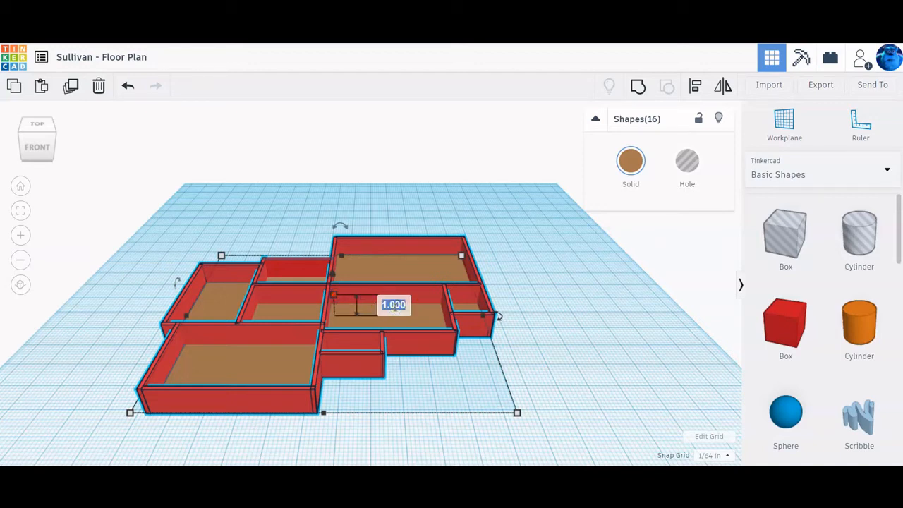
type("2")
key("Return")
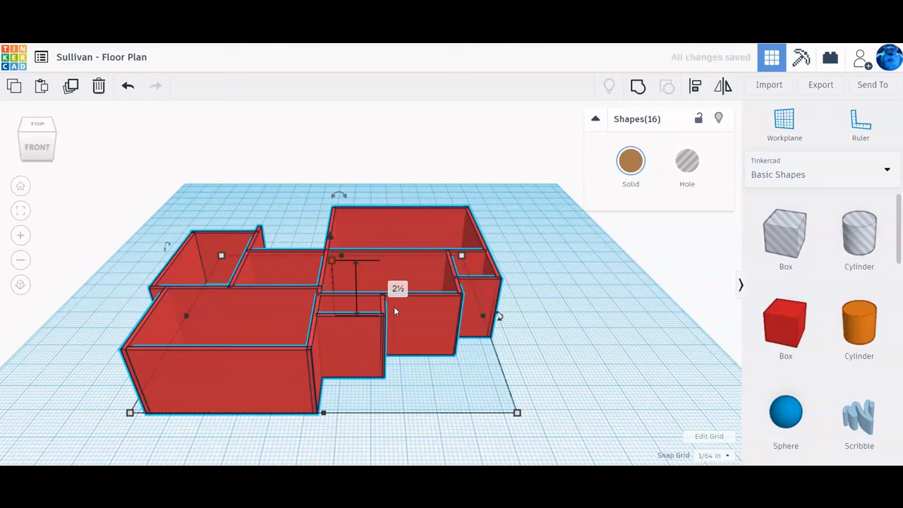
Step: Set the low back wall between the leftmost and largest rooms to a height of 2.5 in
right_click_drag(536, 359, 522, 399)
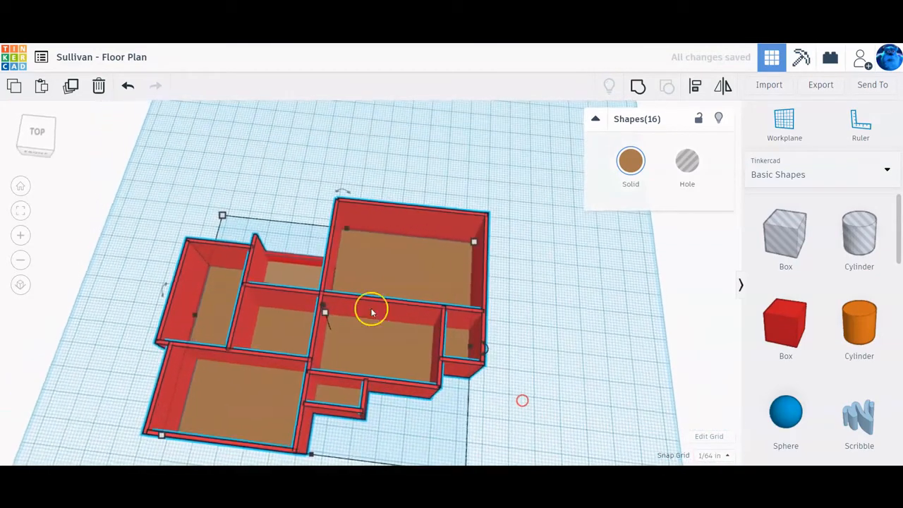
left_click(299, 258)
left_click(358, 260)
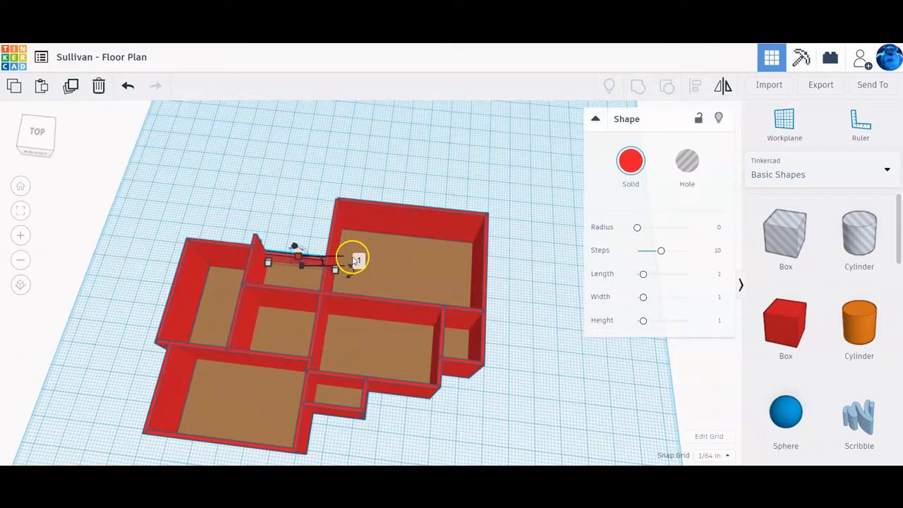
type("2.5")
key("Return")
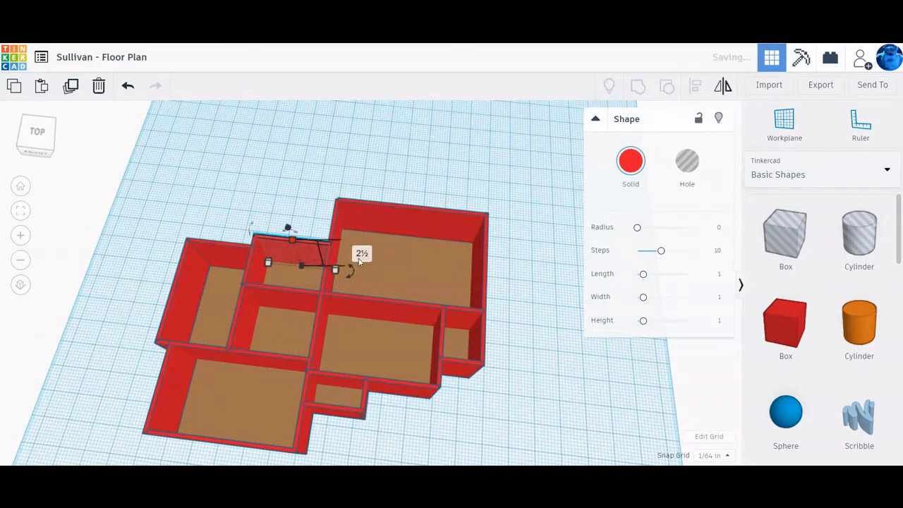
Step: Group all walls and floors of the house into a single object
mouse_move(549, 335)
right_mouse_down()
mouse_move(526, 290)
mouse_move(541, 319)
right_mouse_up()
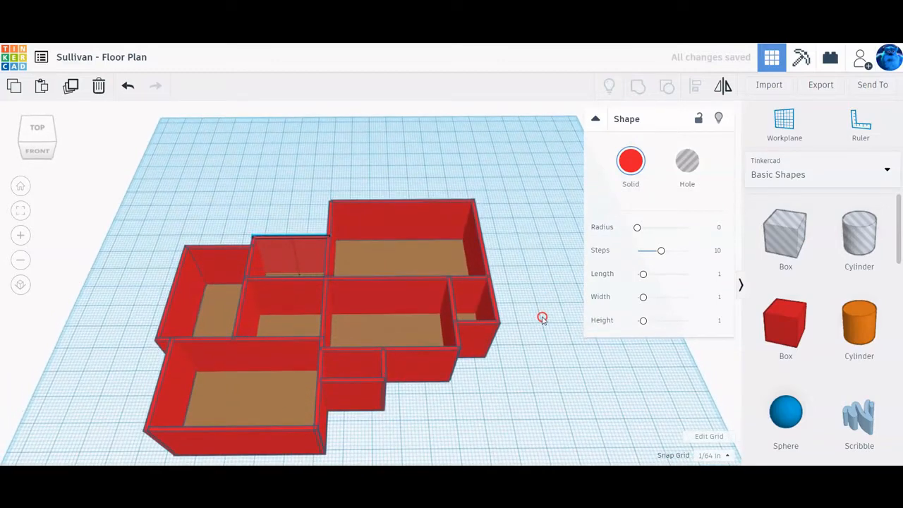
left_click(337, 242)
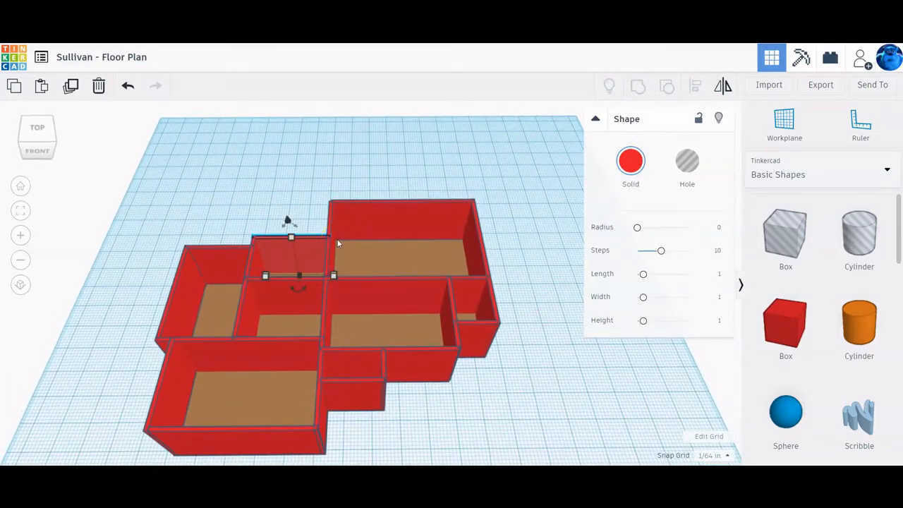
key("ctrl+a")
left_click(344, 236)
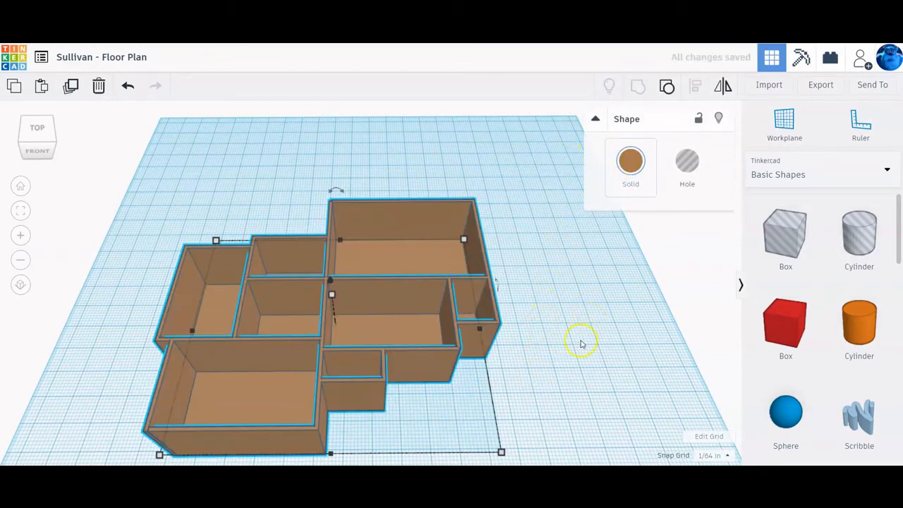
Step: Inspect the outer wall corners up close and ungroup the house into separate shapes
right_click_drag(580, 343, 467, 298)
scroll(366, 314, "up", 5)
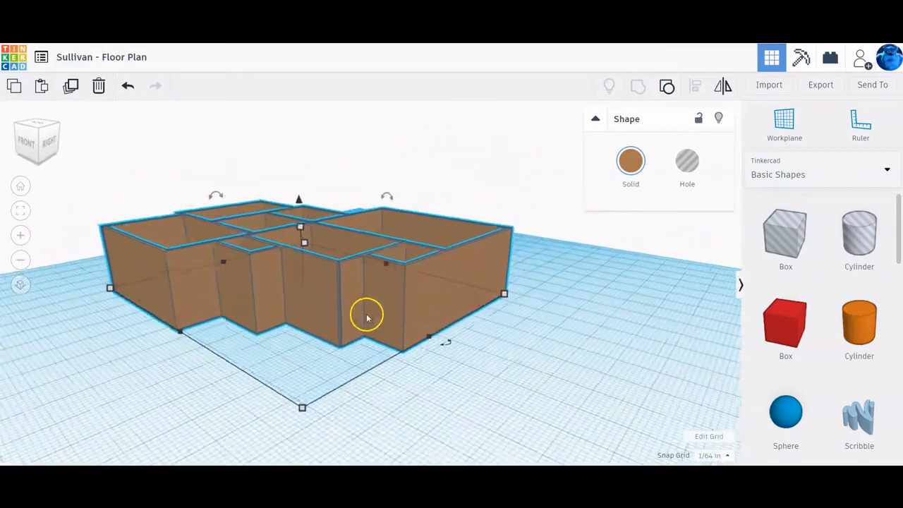
scroll(445, 316, "down", 3)
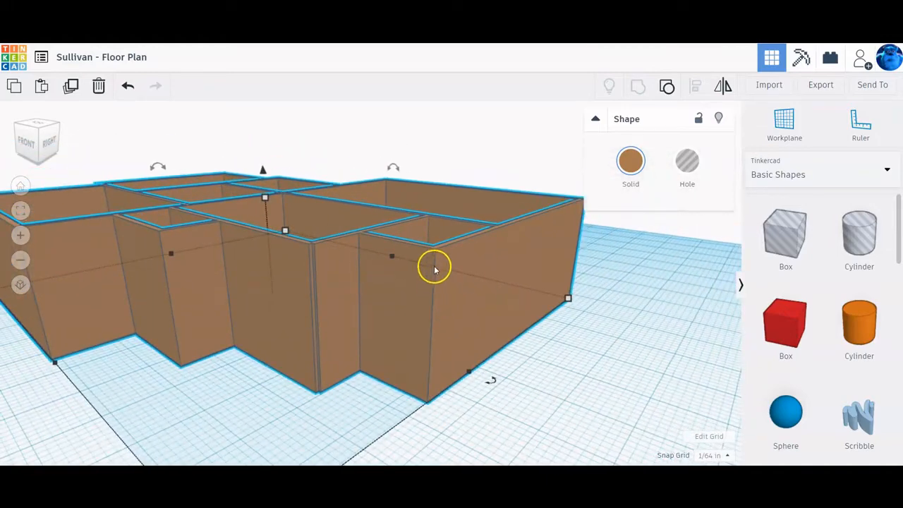
scroll(324, 317, "up", 5)
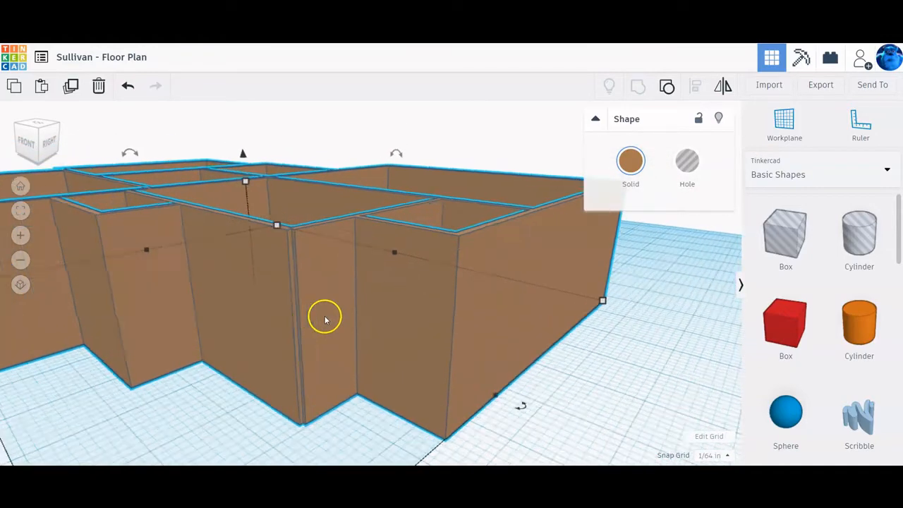
scroll(178, 176, "down", 3)
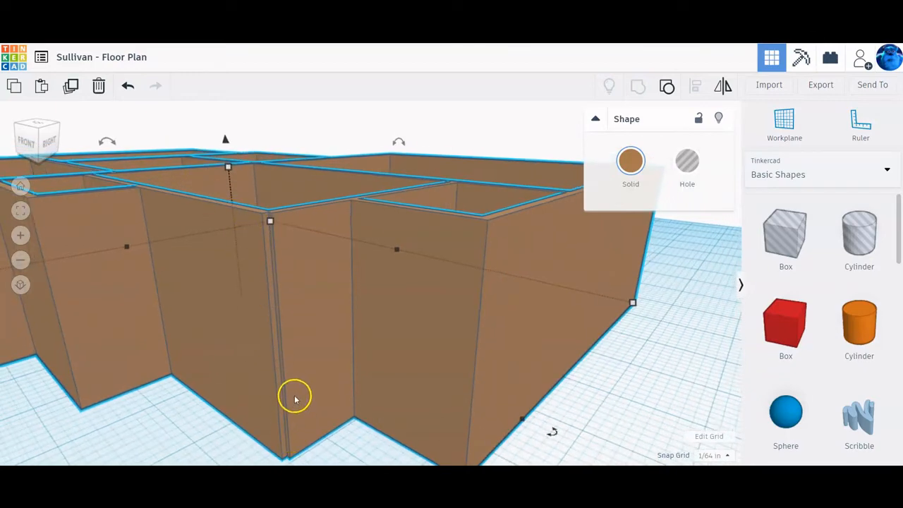
left_click(666, 86)
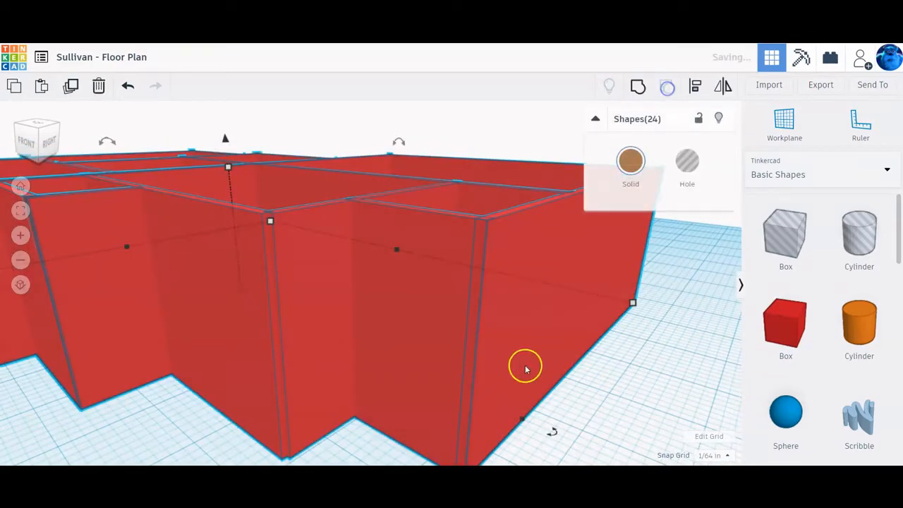
Step: Lengthen the central room's right wall to 3 in at its front end, flush with the front wall's outer face
left_click(656, 425)
left_click(289, 254)
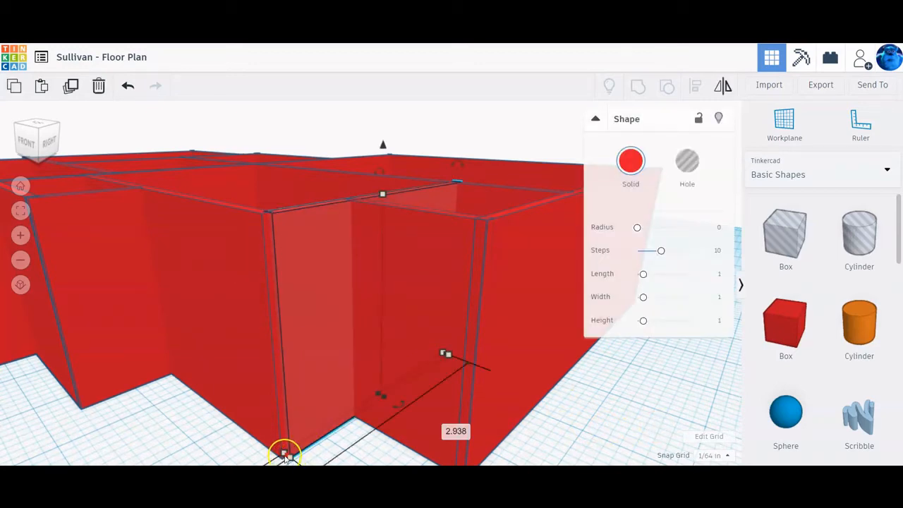
left_click(284, 457)
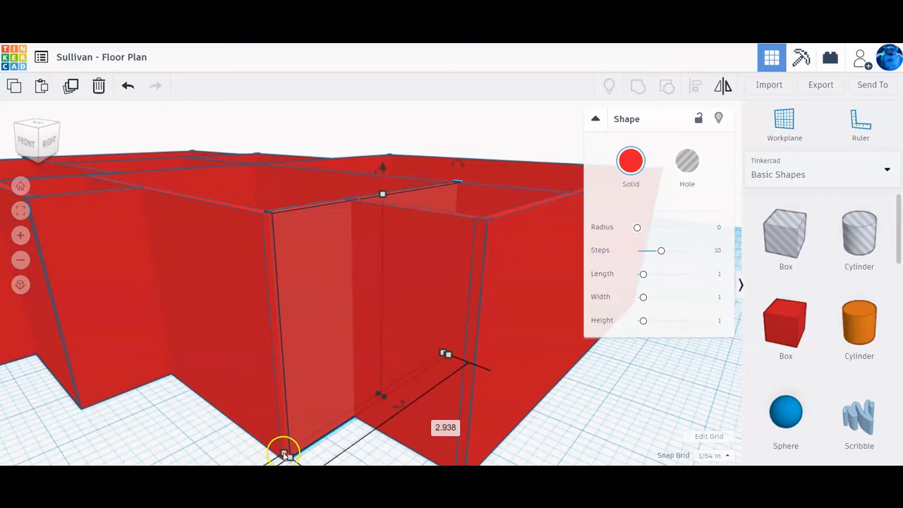
scroll(283, 455, "up", 5)
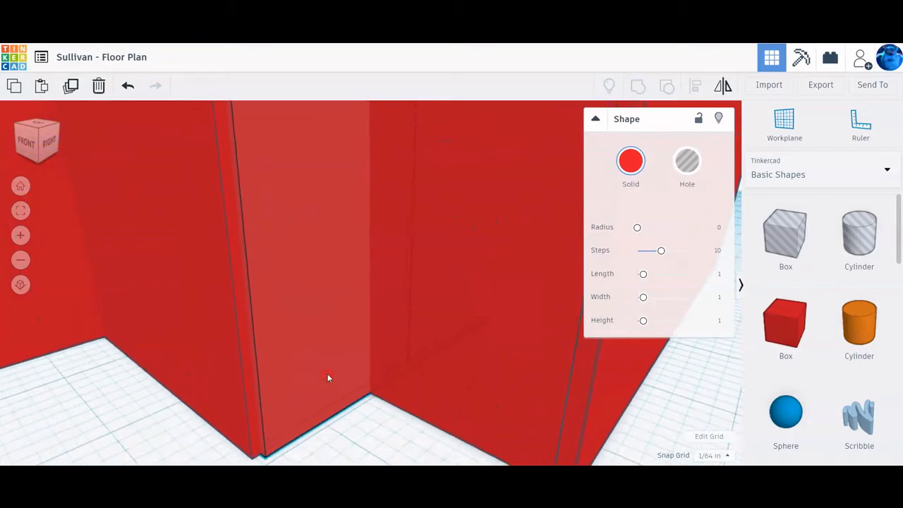
scroll(327, 378, "down", 2)
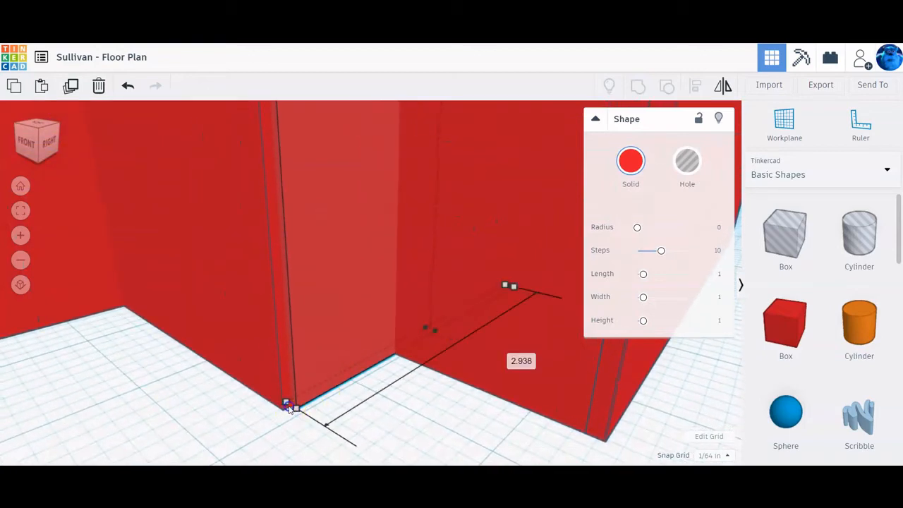
left_click_drag(287, 411, 280, 414)
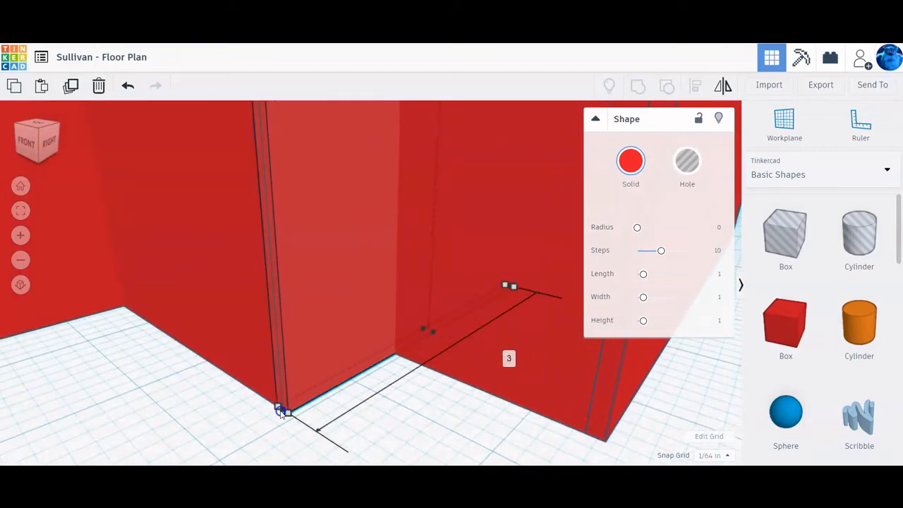
Step: Group the whole house to check its outer corners up close, and ungroup it again
scroll(383, 346, "down", 10)
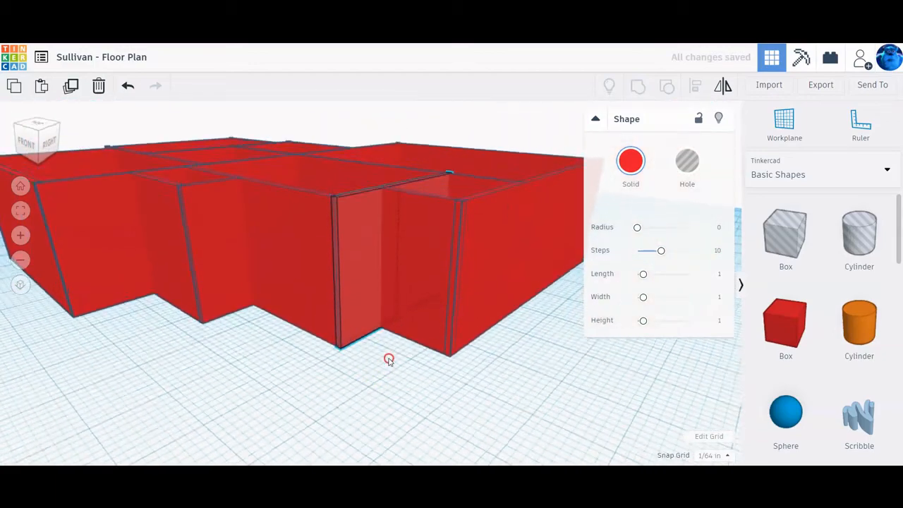
right_click_drag(388, 359, 383, 390)
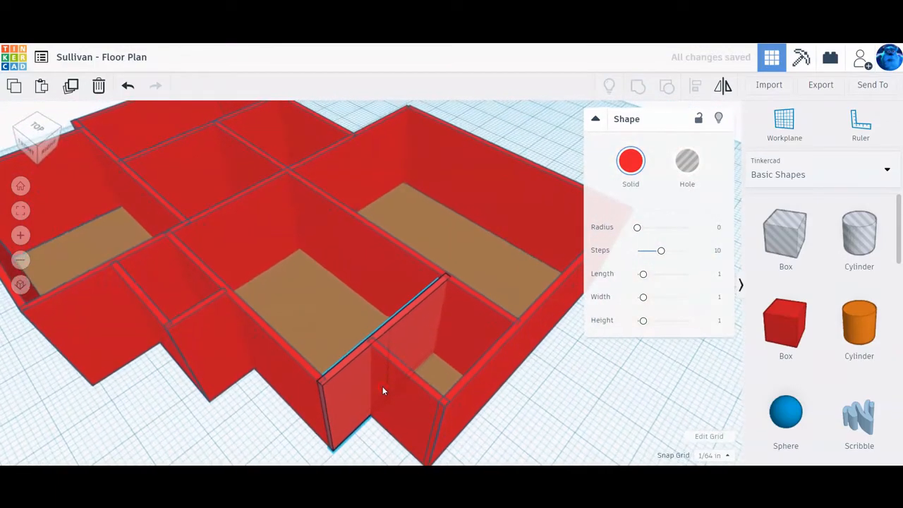
key("ctrl+a")
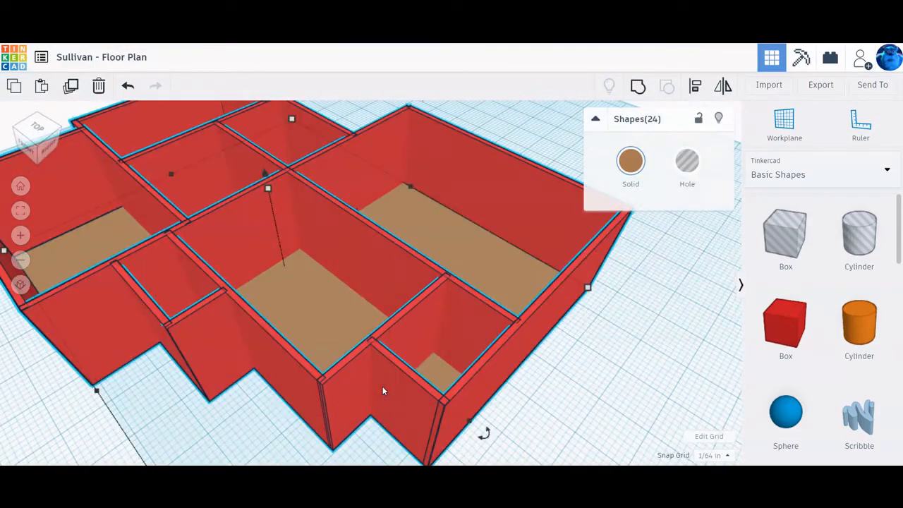
left_click(638, 88)
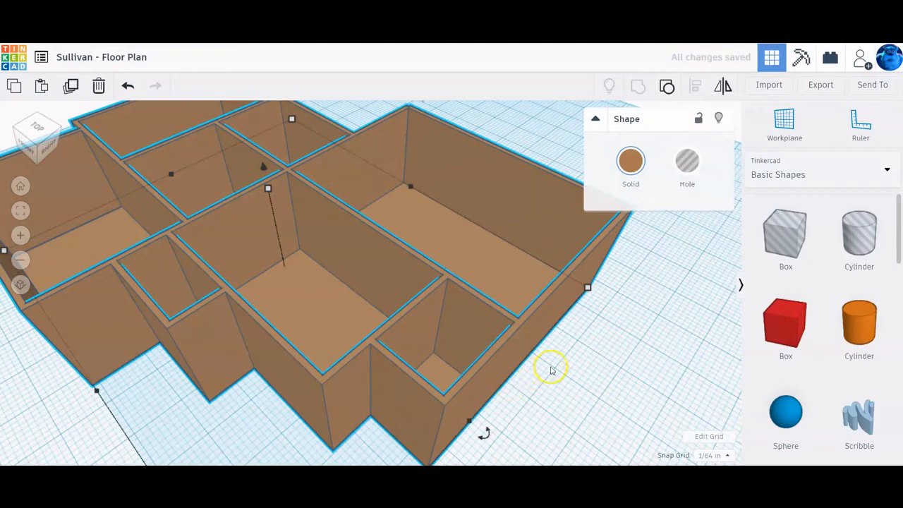
right_click_drag(554, 368, 293, 350)
scroll(254, 354, "up", 5)
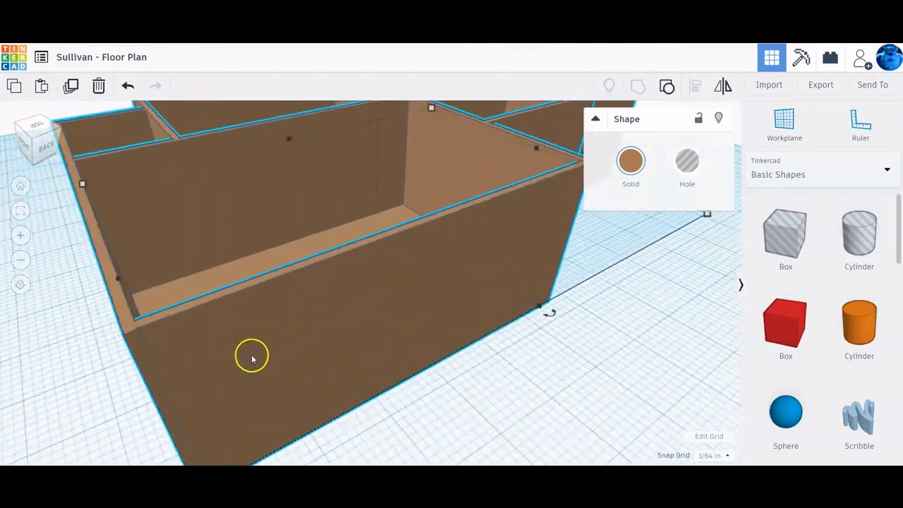
scroll(212, 349, "up", 2)
right_click_drag(229, 337, 284, 309)
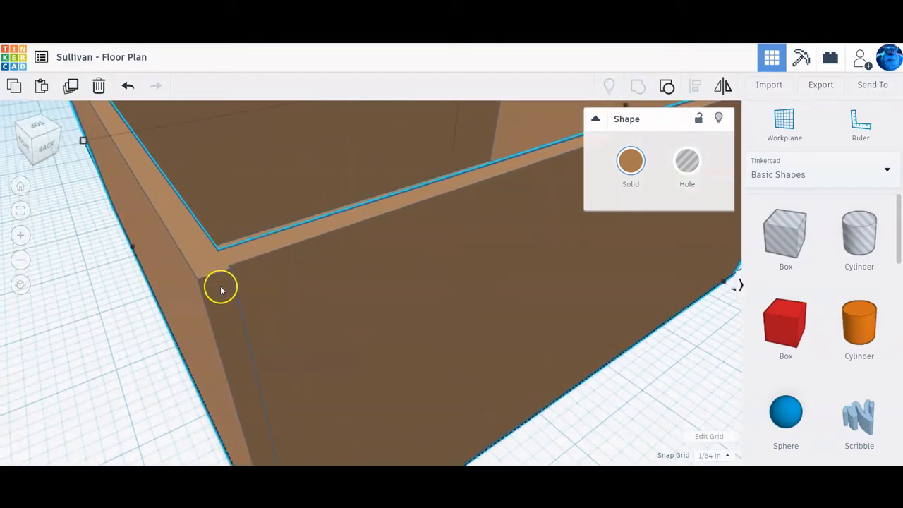
left_click(667, 86)
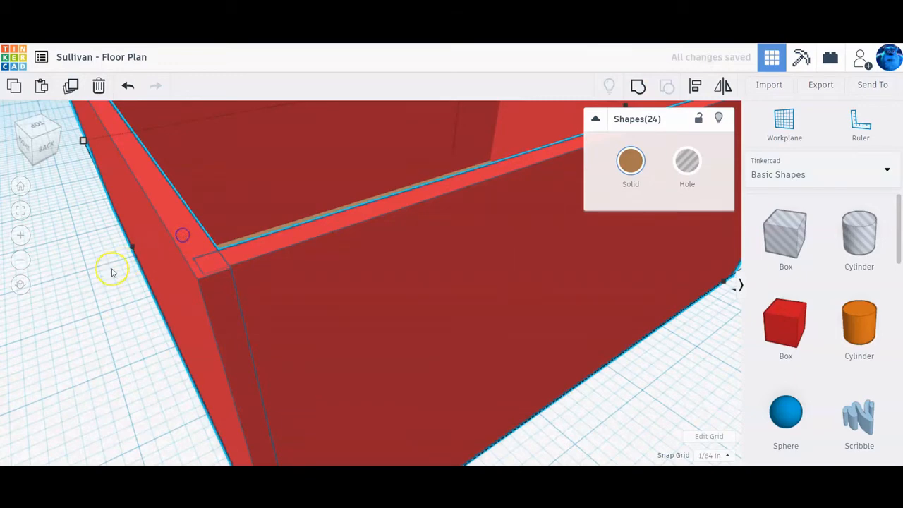
Step: Shorten the largest room's right outer wall to 6⅛ in at its back end, flush with the back wall's outer face
left_click(106, 285)
left_click(189, 228)
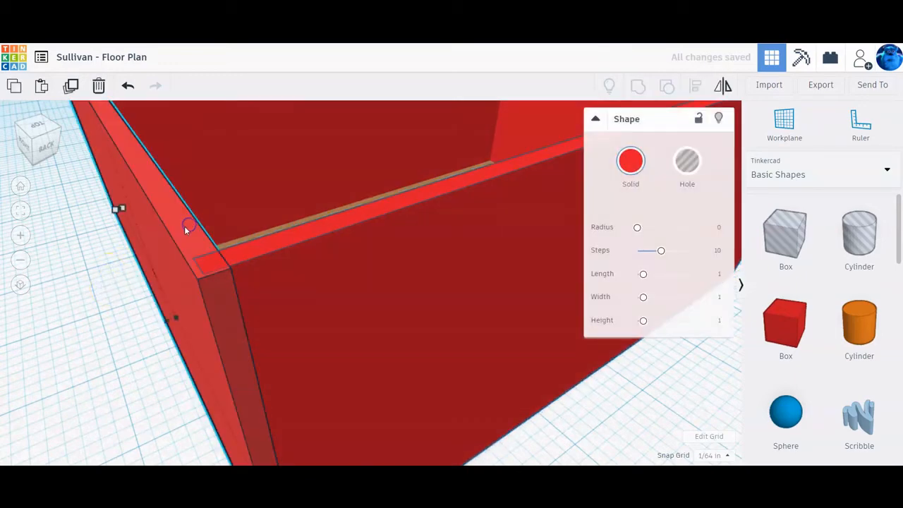
right_click_drag(189, 228, 323, 446)
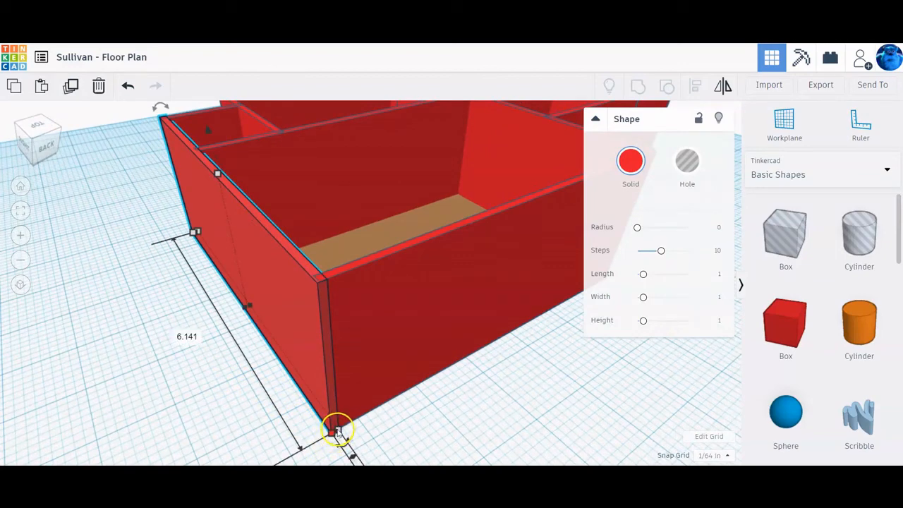
left_click(338, 431)
left_click_drag(338, 427, 340, 428)
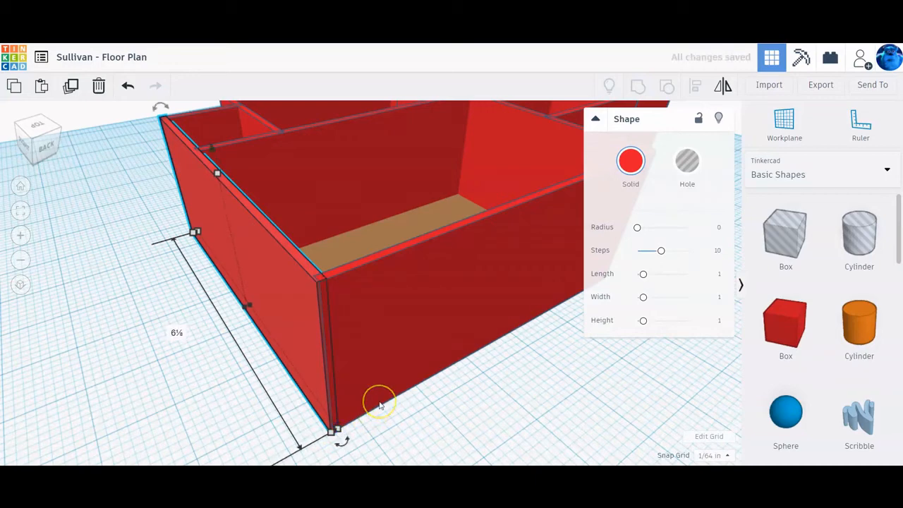
Step: Group all walls and floors into a single object and inspect the outer corners from all sides of the house
key("ctrl+a")
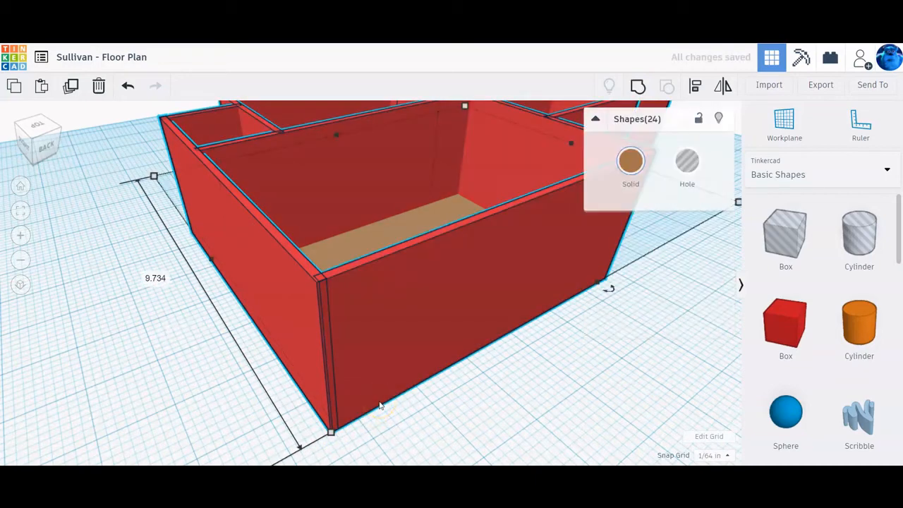
left_click(639, 88)
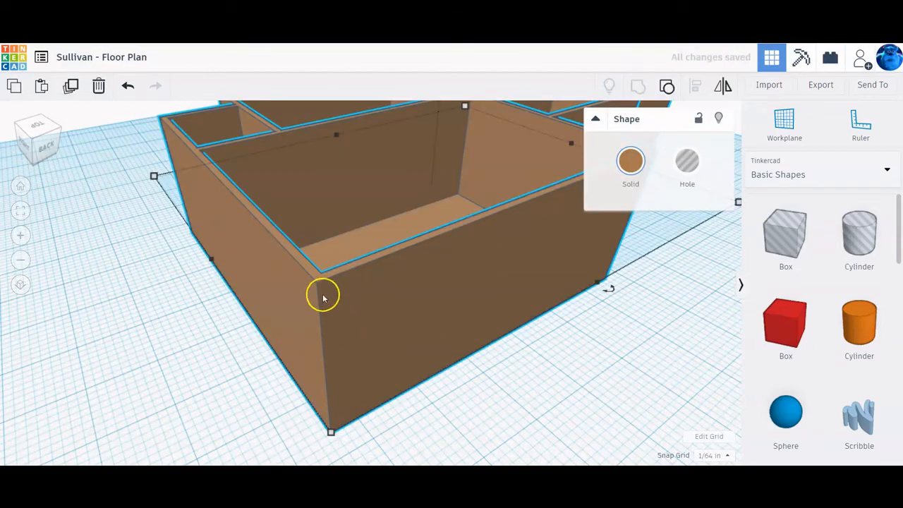
mouse_move(600, 318)
right_mouse_down()
mouse_move(557, 362)
mouse_move(500, 357)
mouse_move(387, 316)
mouse_move(308, 302)
right_mouse_up()
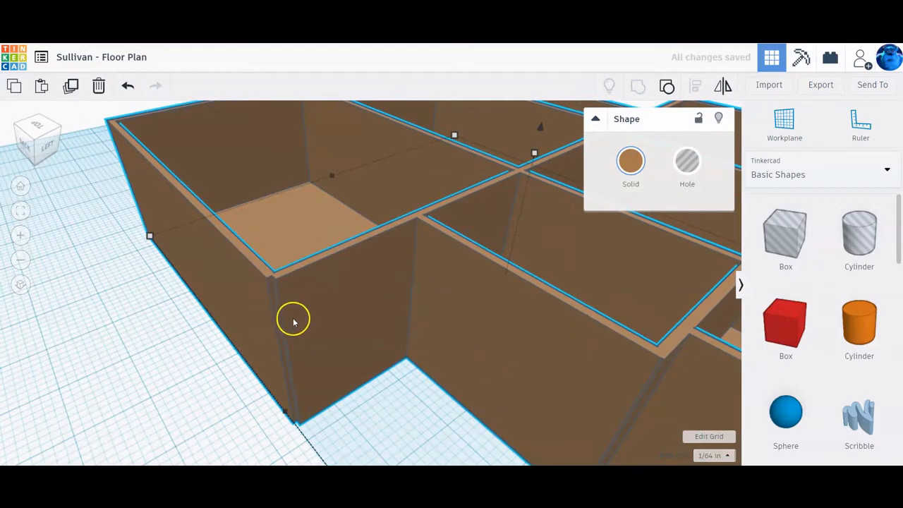
right_click_drag(655, 370, 204, 426)
scroll(577, 354, "down", 3)
left_click(278, 371)
right_click_drag(452, 359, 247, 353)
left_click(328, 292)
scroll(327, 292, "up", 6)
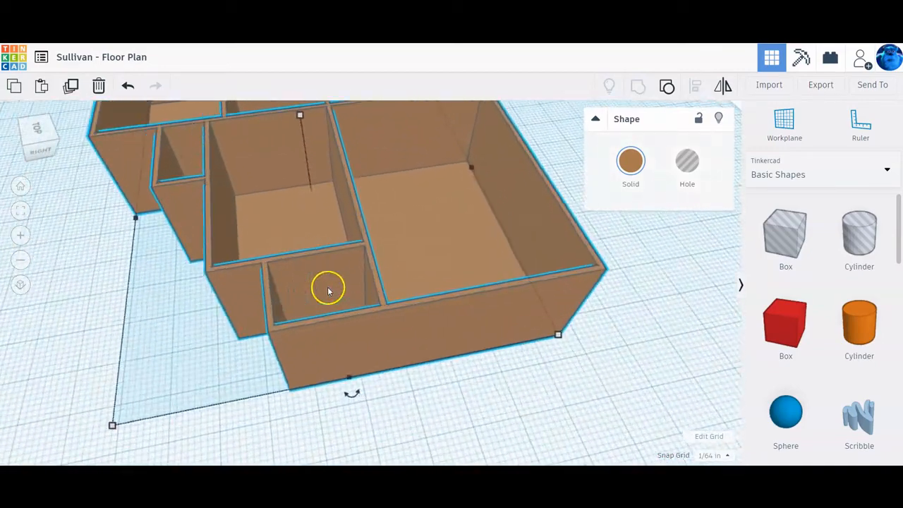
Step: Place a hole box on the workplane beside the house and set its depth to 0.5 in
scroll(356, 285, "down", 8)
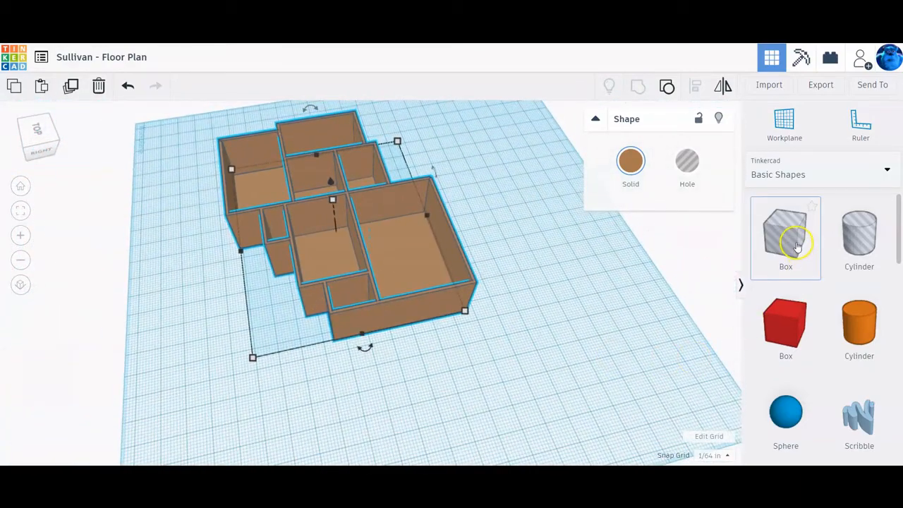
left_click_drag(797, 243, 510, 216)
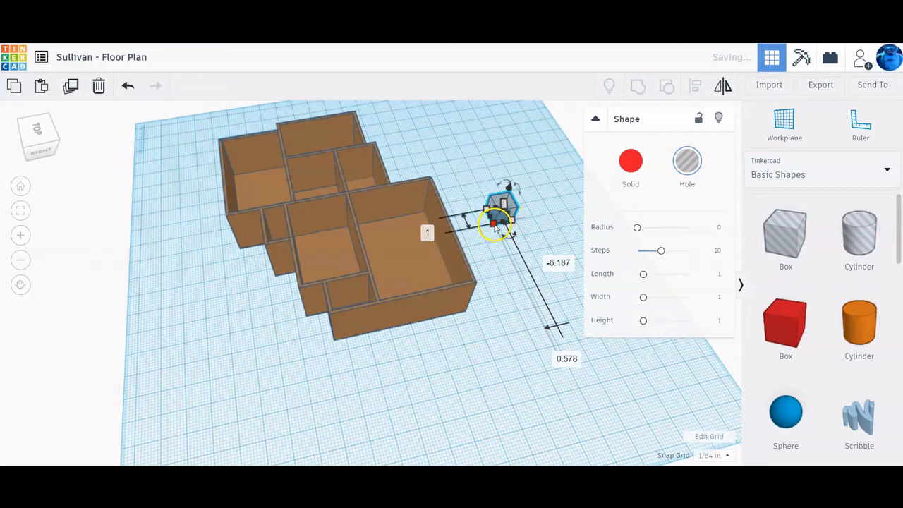
left_click(427, 232)
key("BackSpace")
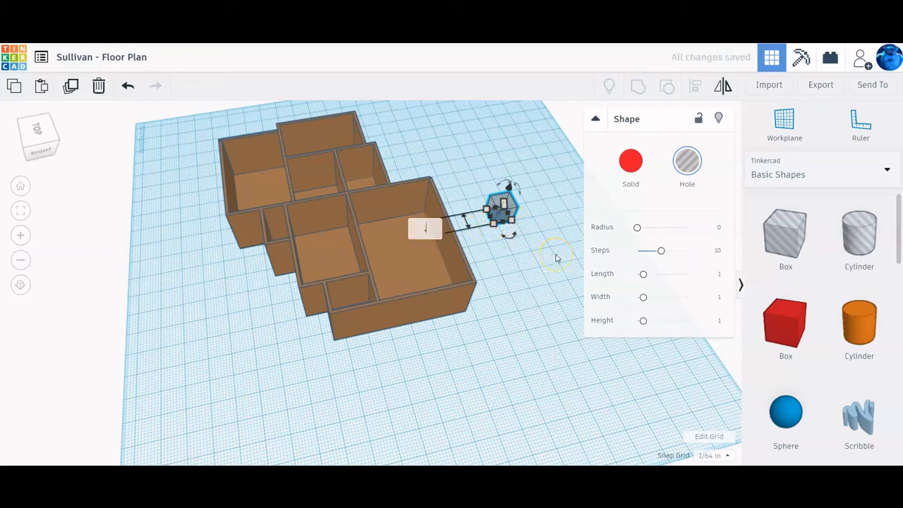
type(".5")
key("Return")
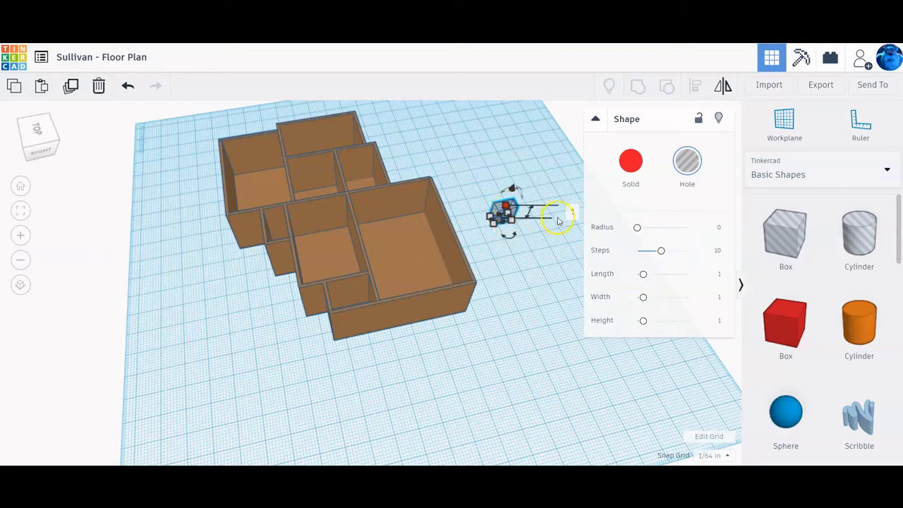
Step: Set the hole box's height to about 1.7 in and its width to ¾ in for a door opening
left_click(571, 211)
type("1")
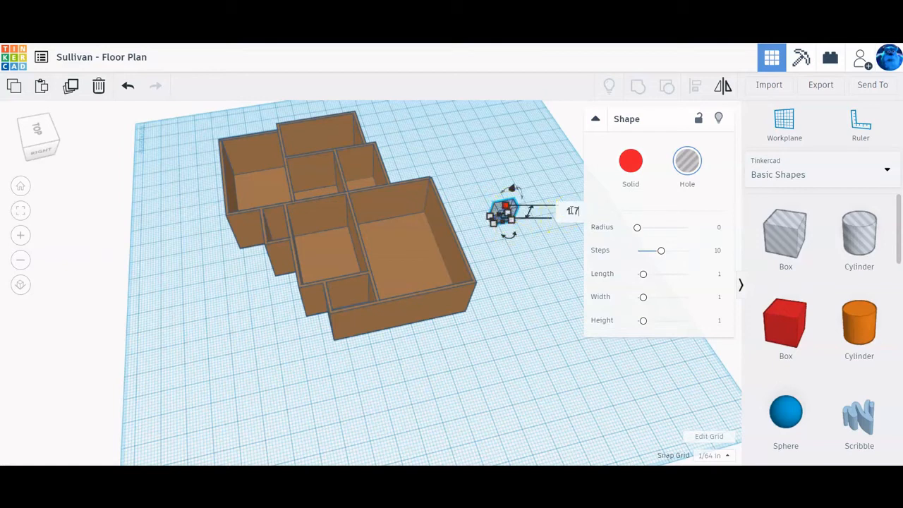
key("Return")
left_click(509, 223)
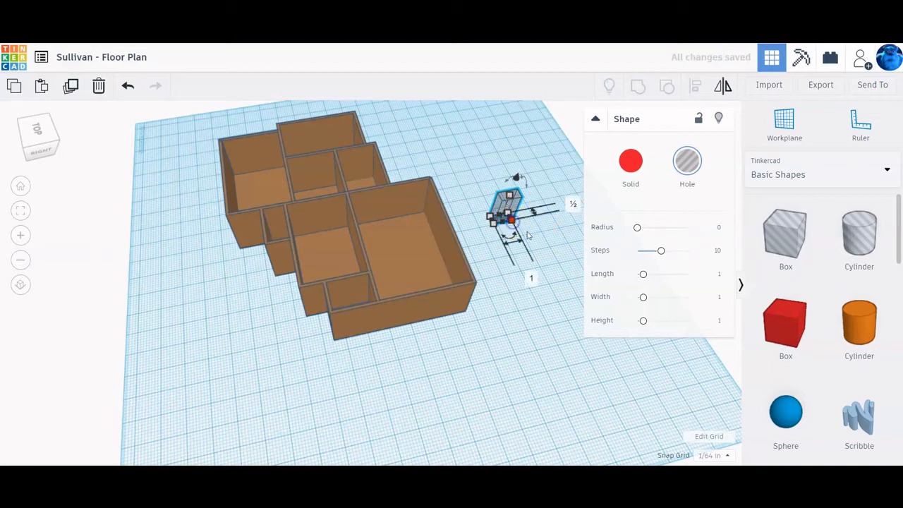
left_click(531, 280)
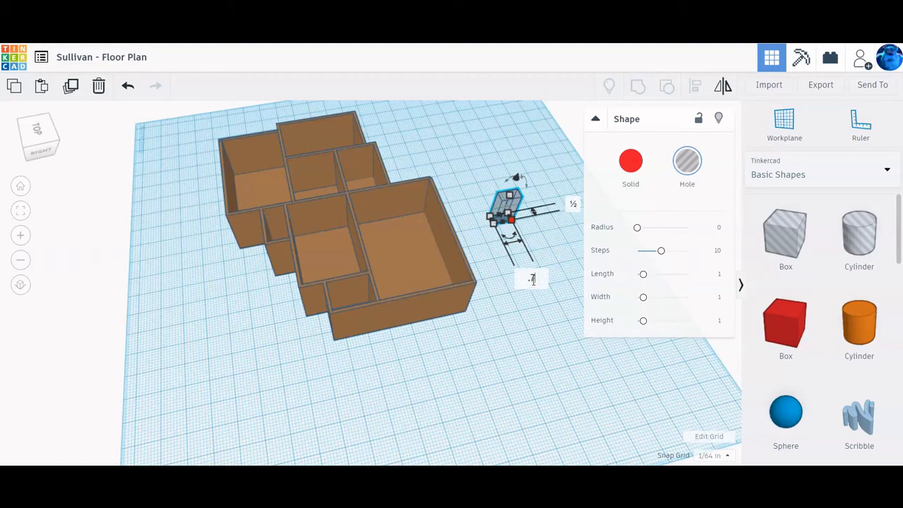
key("Return")
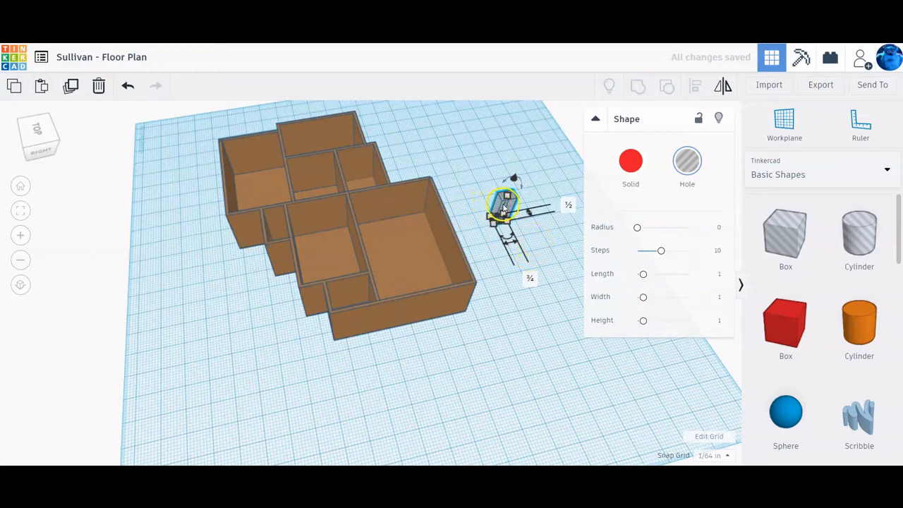
Step: Move the door hole into the largest room's left wall near its front corner and raise it 0.1 in above the workplane
left_click_drag(503, 208, 368, 206)
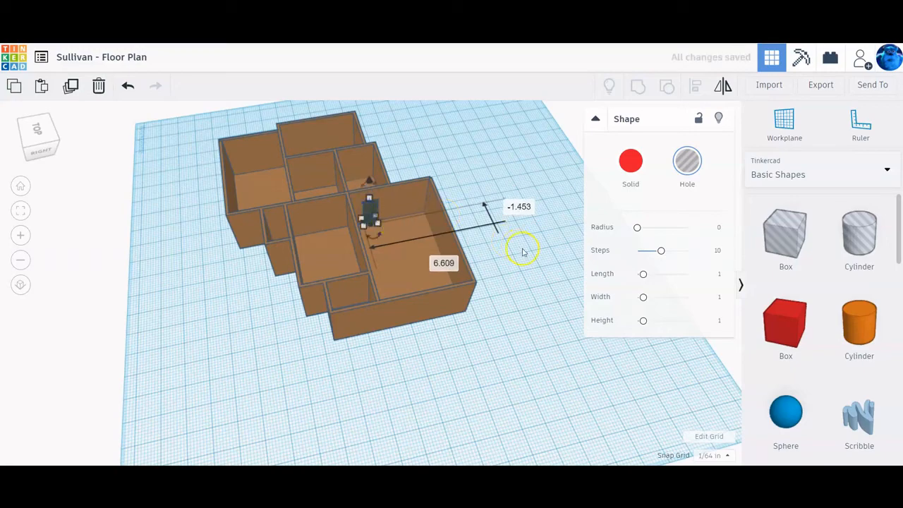
right_click_drag(519, 248, 482, 262)
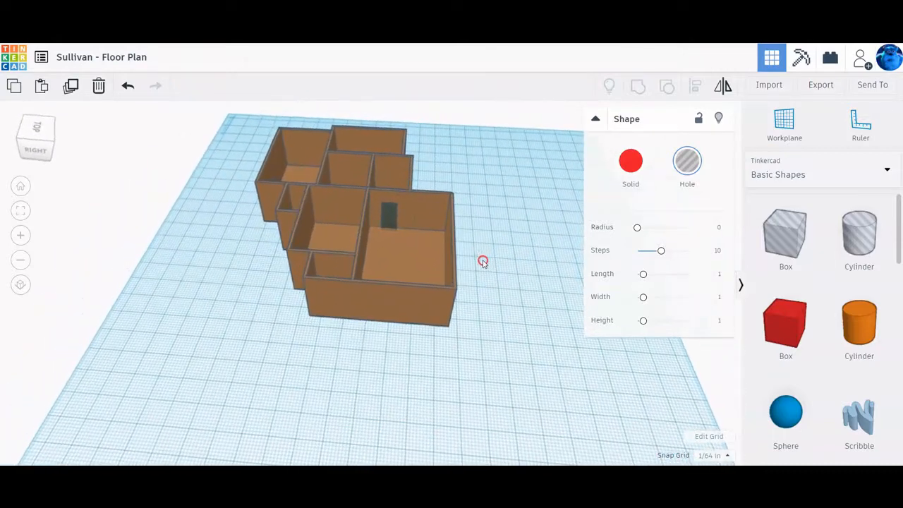
left_click(392, 217)
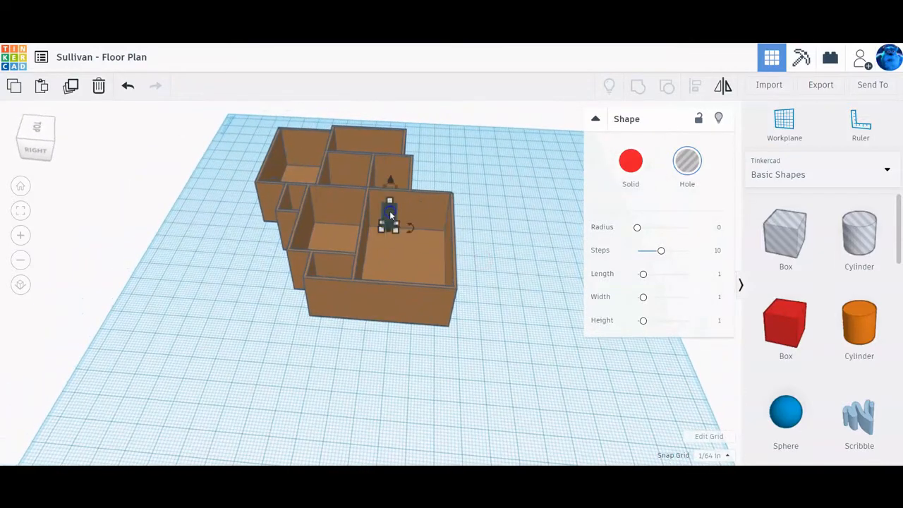
left_click(390, 179)
left_click_drag(391, 180, 392, 181)
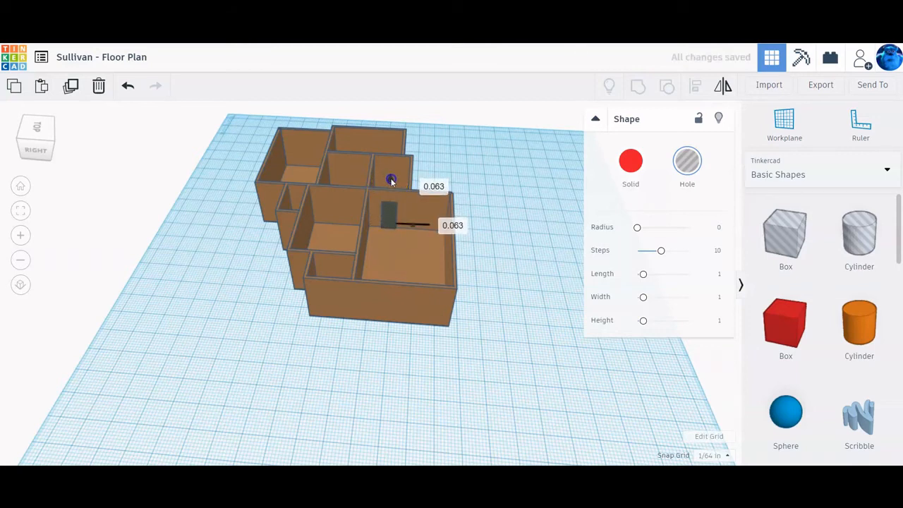
left_click(457, 226)
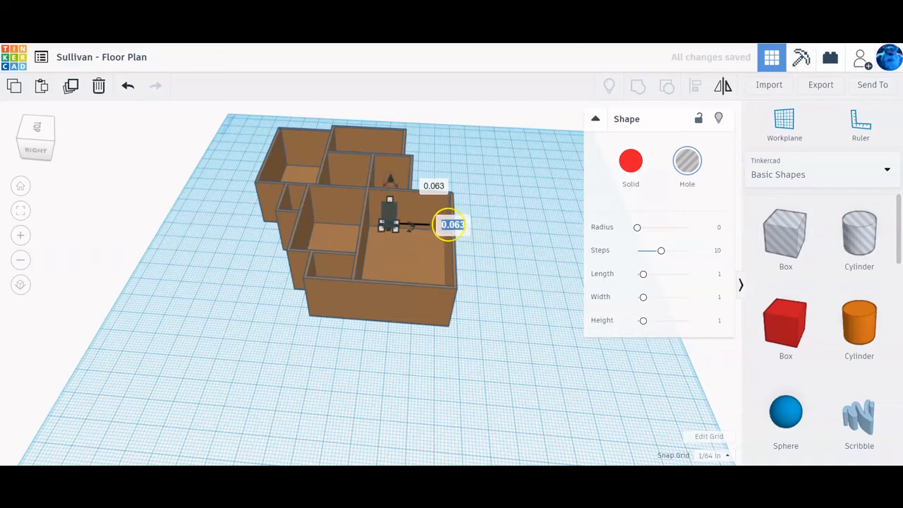
type("1")
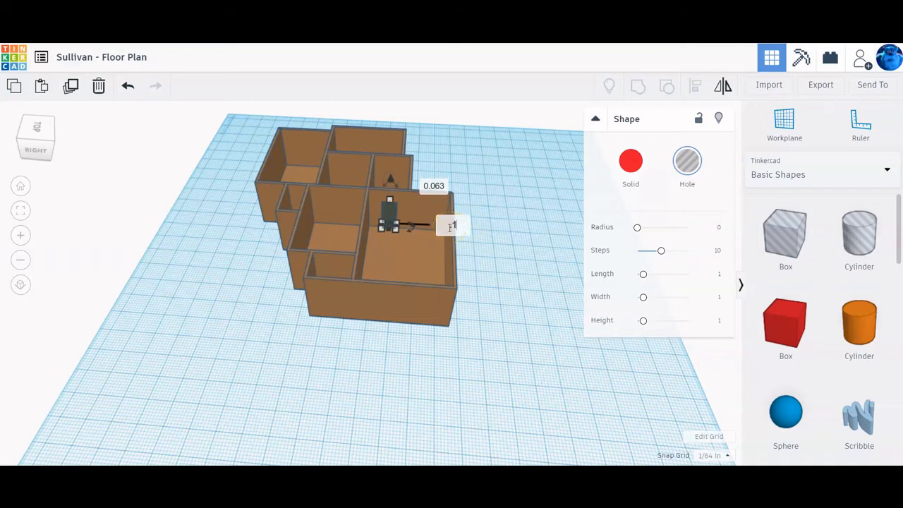
key("Return")
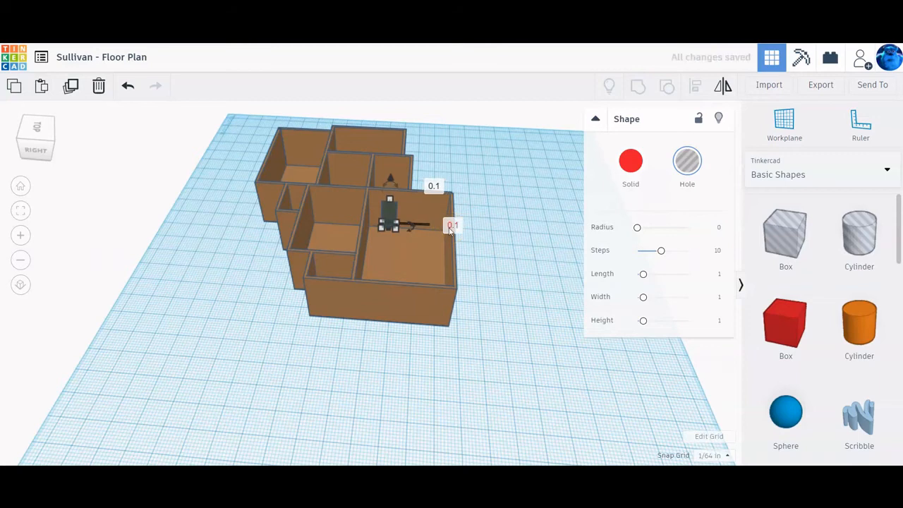
Step: Duplicate the door hole and place the copy in the central room's left wall
left_click(398, 252)
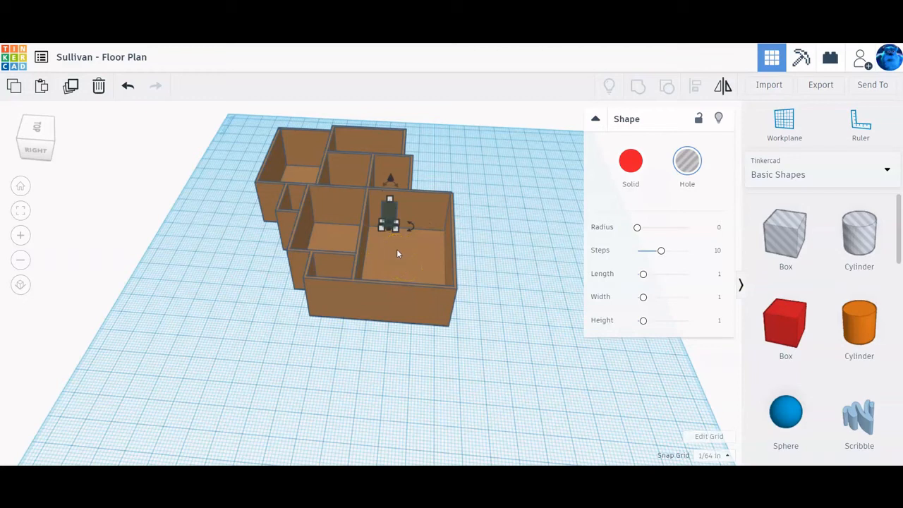
key("ctrl+v")
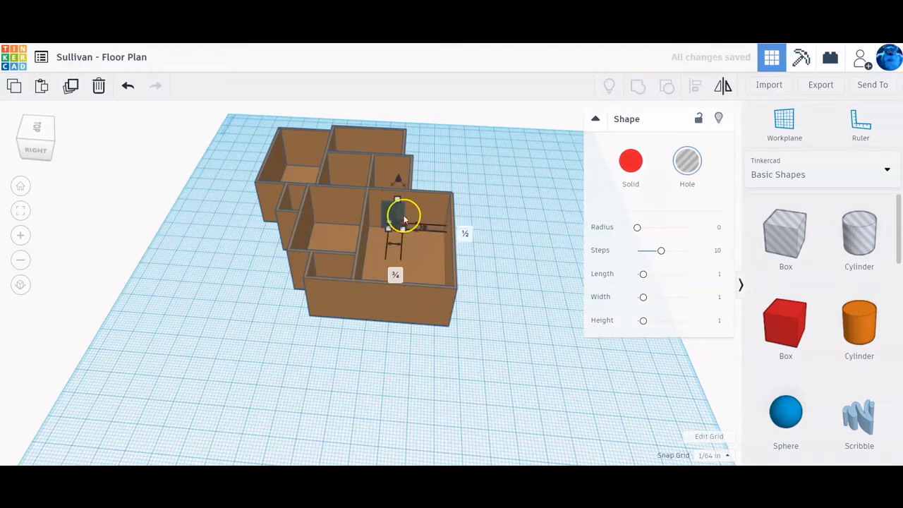
left_click_drag(402, 212, 344, 210)
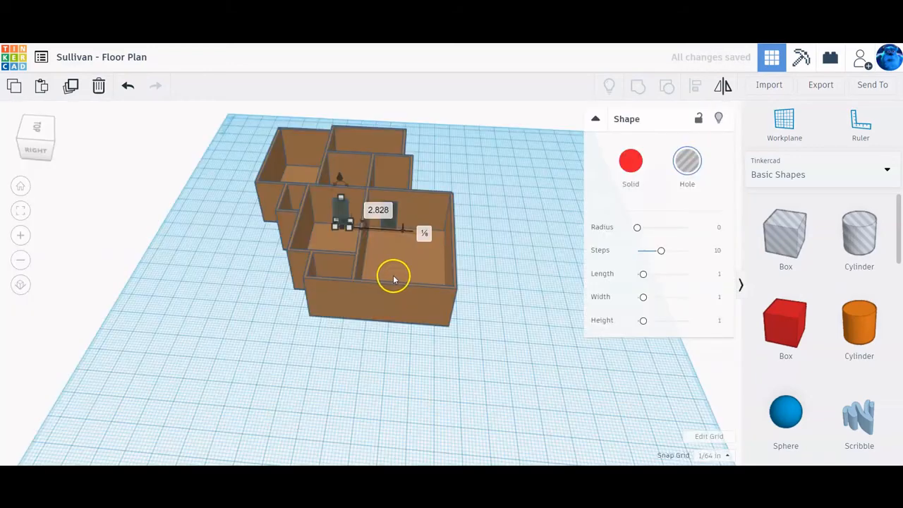
Step: Duplicate the door hole in the central room's left wall, rotate the copy 90° and place it in that room's back wall
right_click_drag(393, 274, 623, 289)
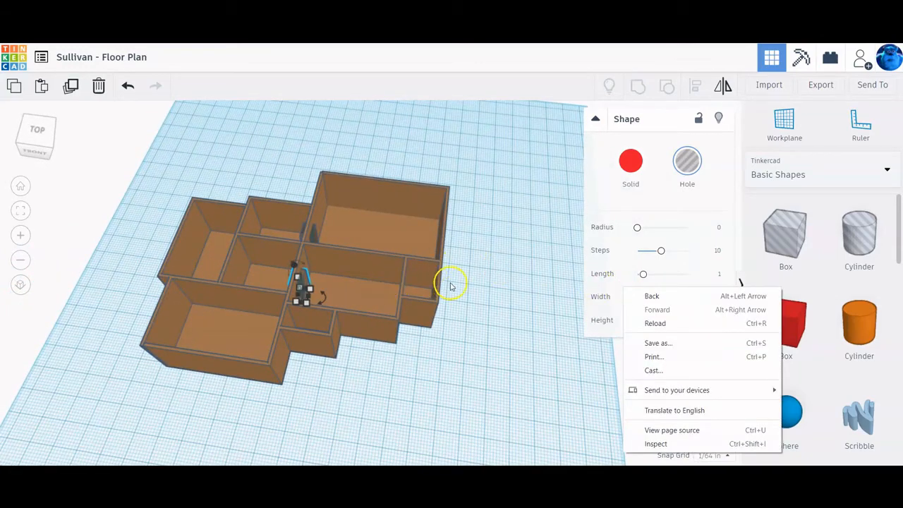
left_click(475, 322)
left_click(300, 285)
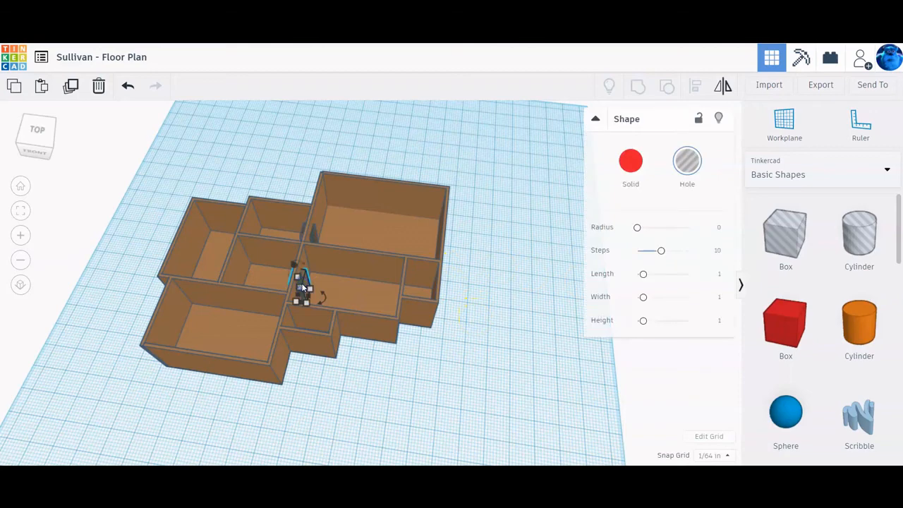
left_click_drag(306, 286, 369, 280)
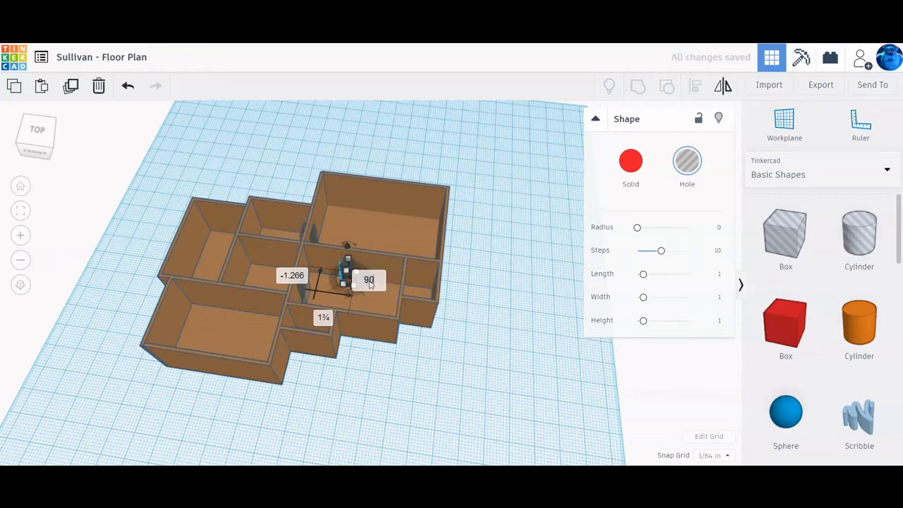
right_click_drag(468, 298, 507, 321)
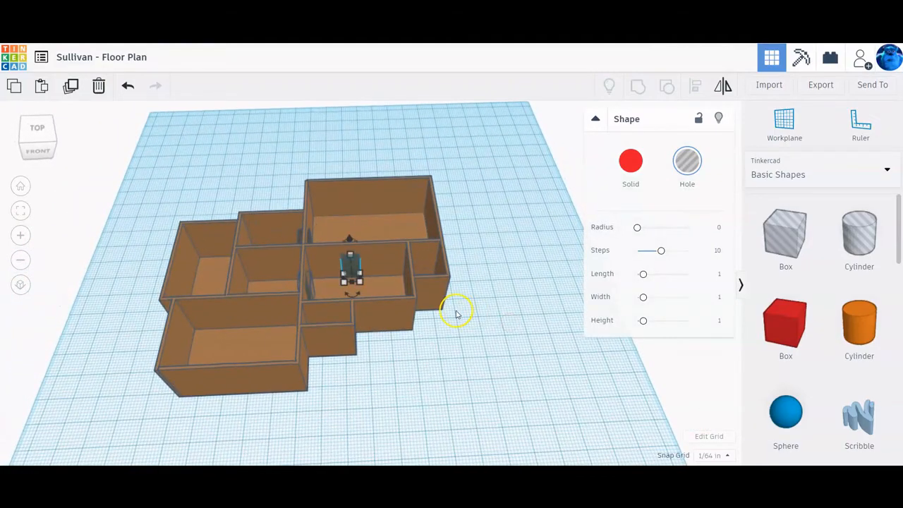
Step: Copy door holes into the room left of the central room and rotate one 90° to sit in its left wall
left_click_drag(360, 261, 274, 265)
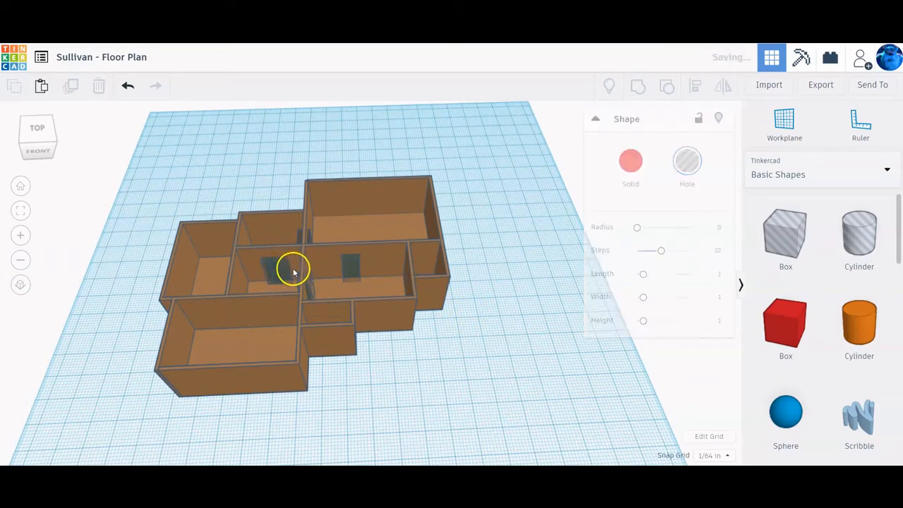
left_click_drag(292, 268, 243, 282)
right_click_drag(255, 285, 200, 316)
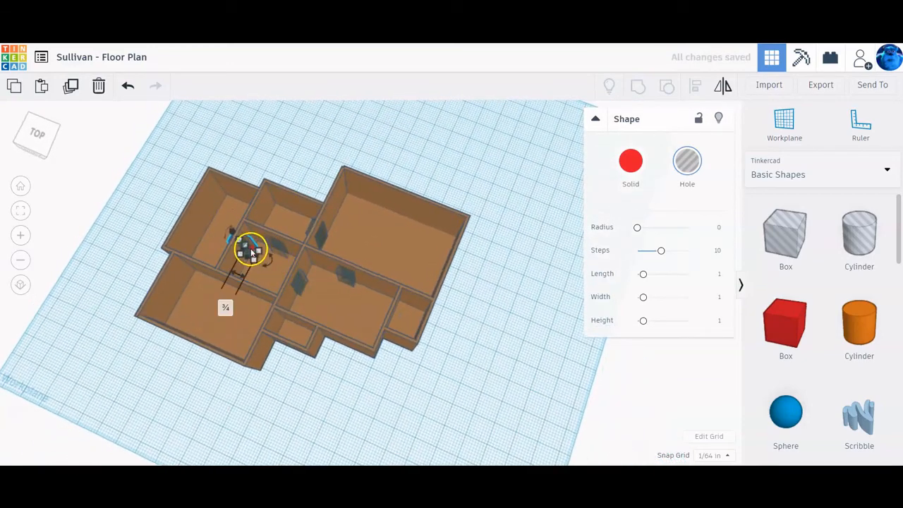
left_click(253, 254)
left_click(267, 260)
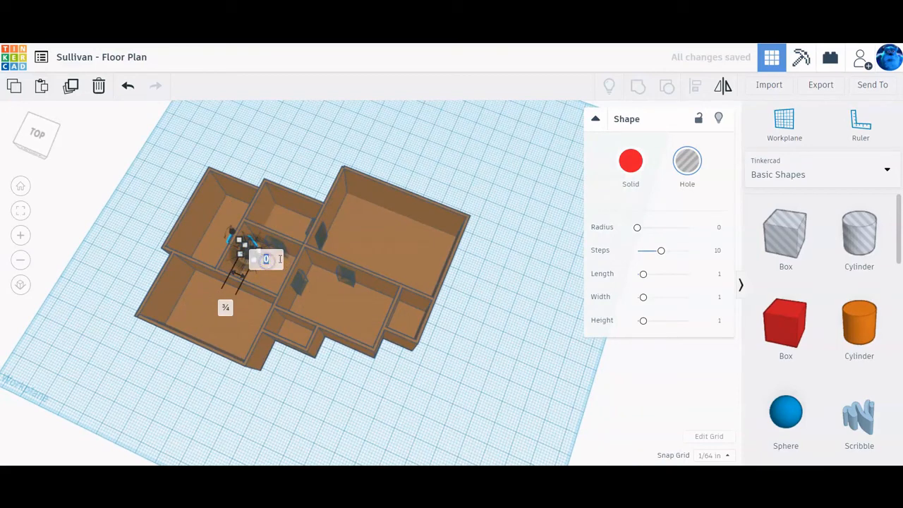
type("90")
key("Return")
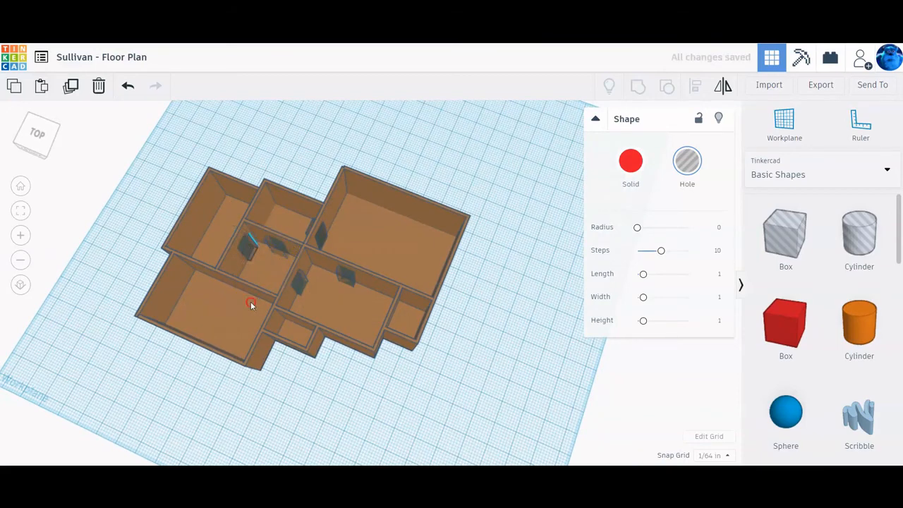
right_click_drag(252, 303, 274, 289)
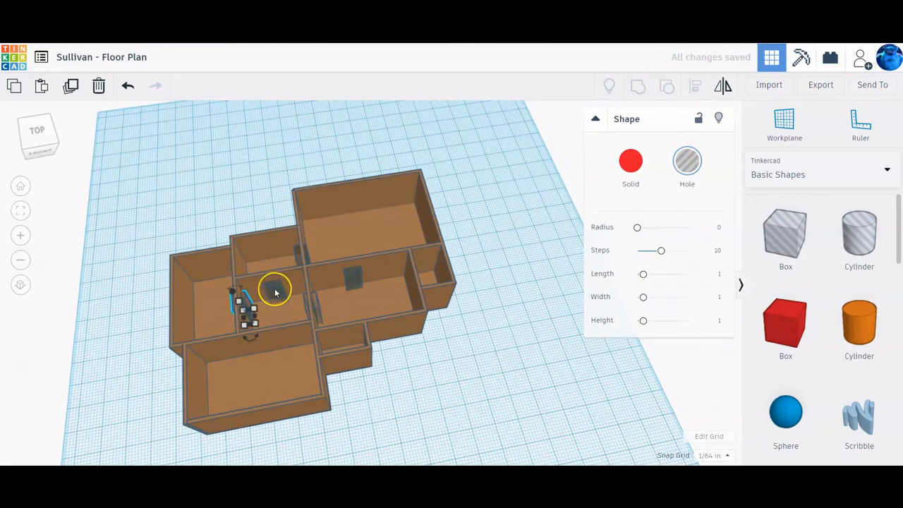
Step: Delete the extra door hole near the back wall of the room left of the central room
left_click_drag(246, 311, 280, 291)
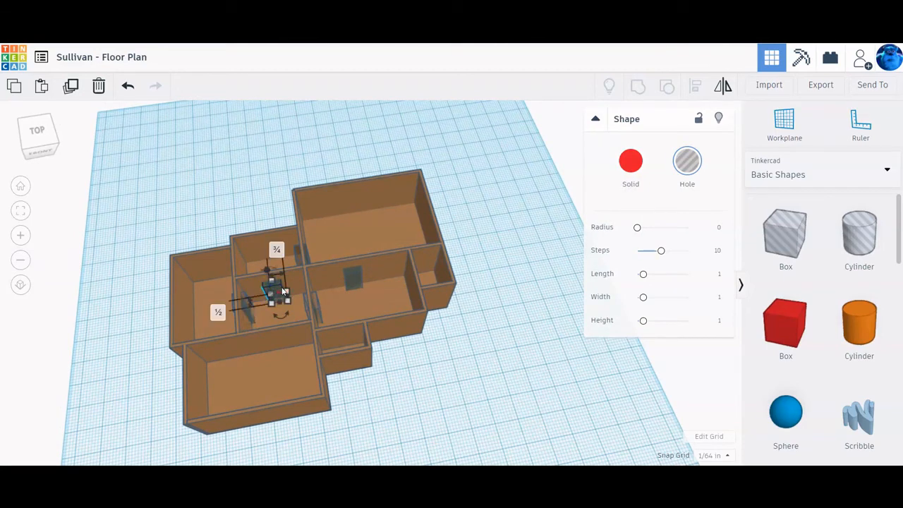
mouse_move(279, 290)
left_mouse_down()
mouse_move(283, 312)
mouse_move(286, 304)
left_mouse_up()
left_click(204, 317)
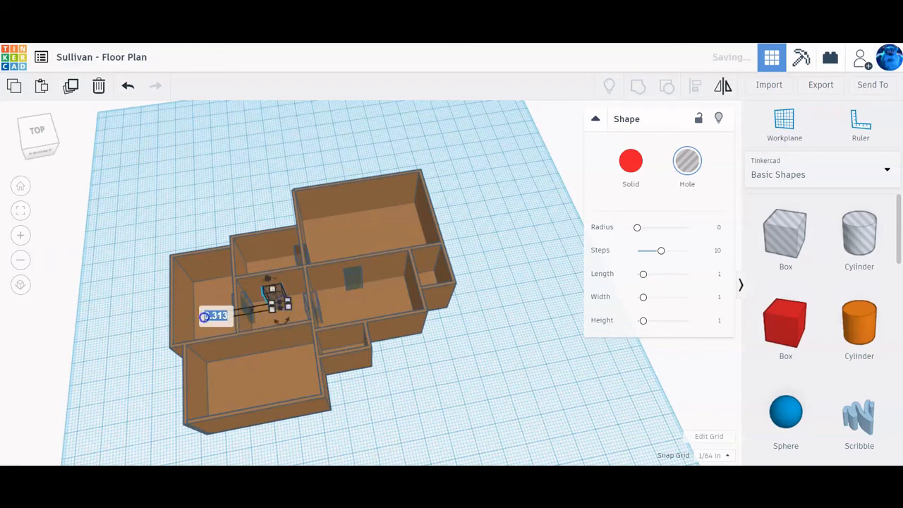
left_click_drag(230, 309, 268, 299)
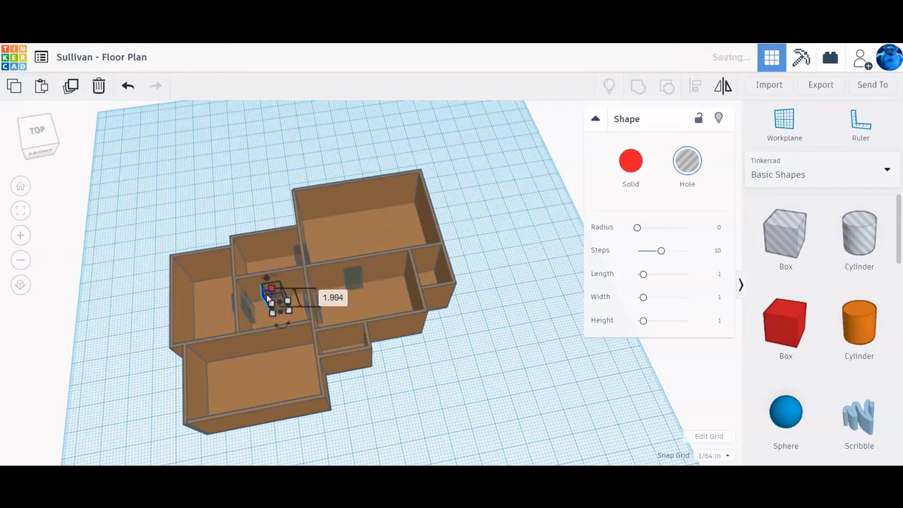
key("Delete")
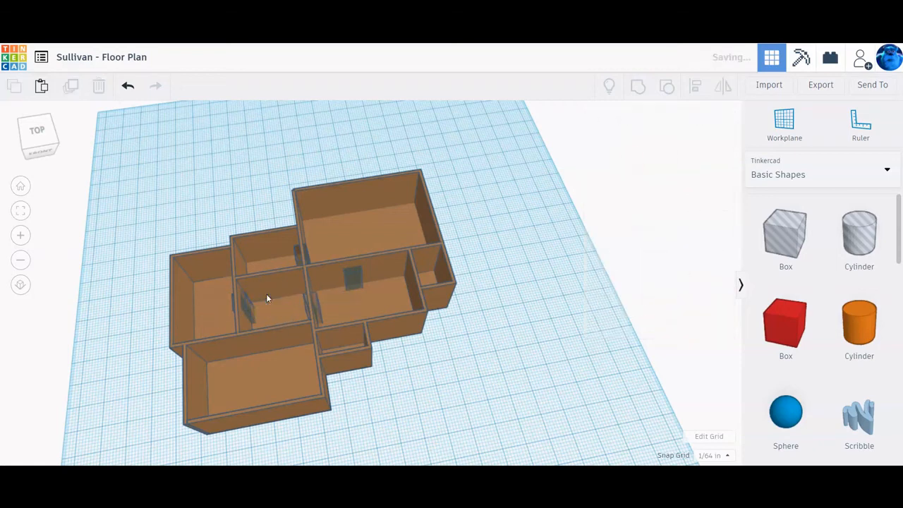
left_click(356, 278)
left_click(542, 290)
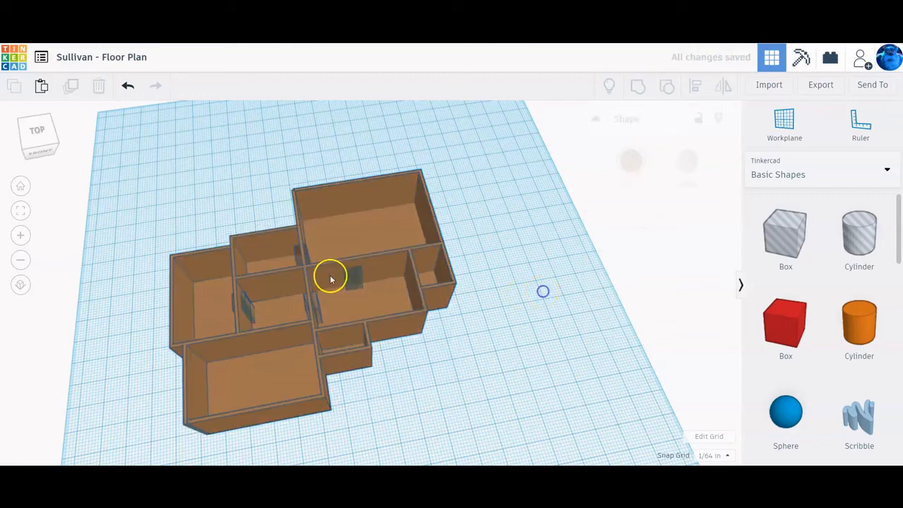
left_click(354, 282)
scroll(331, 282, "up", 6)
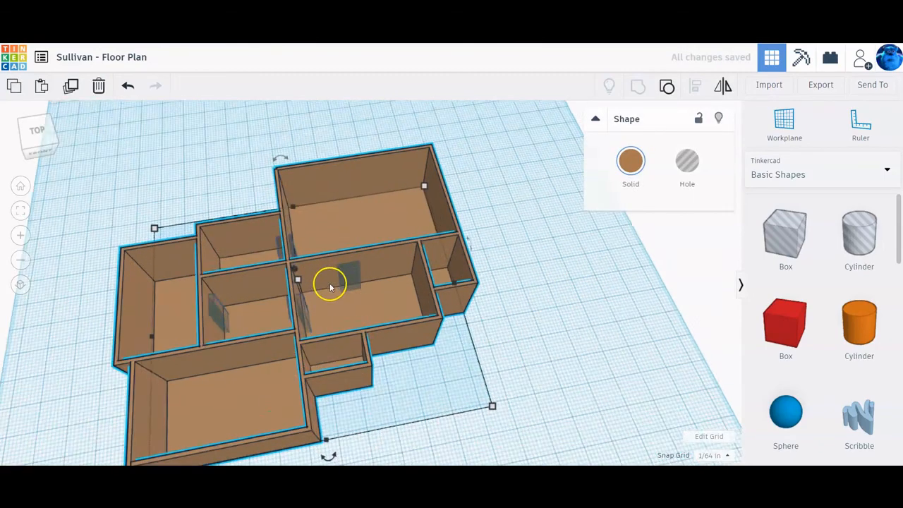
left_click(572, 296)
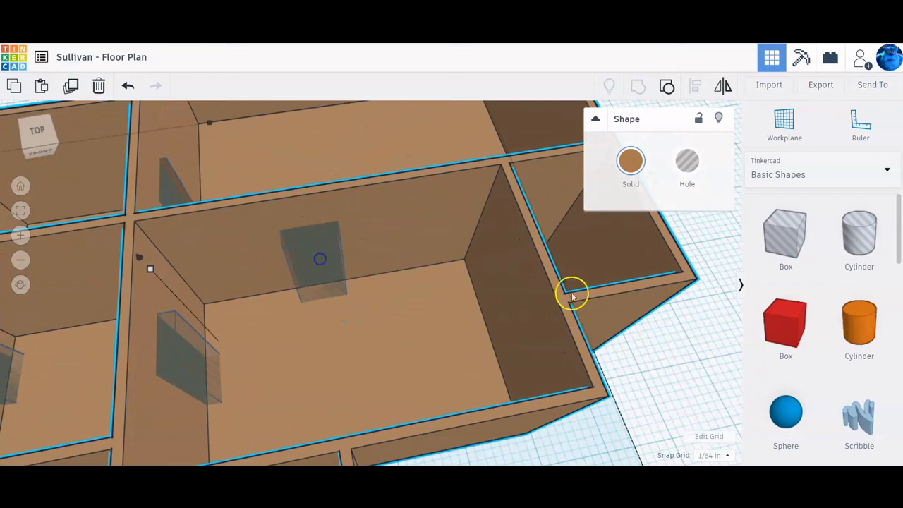
left_click(699, 352)
left_click(311, 261)
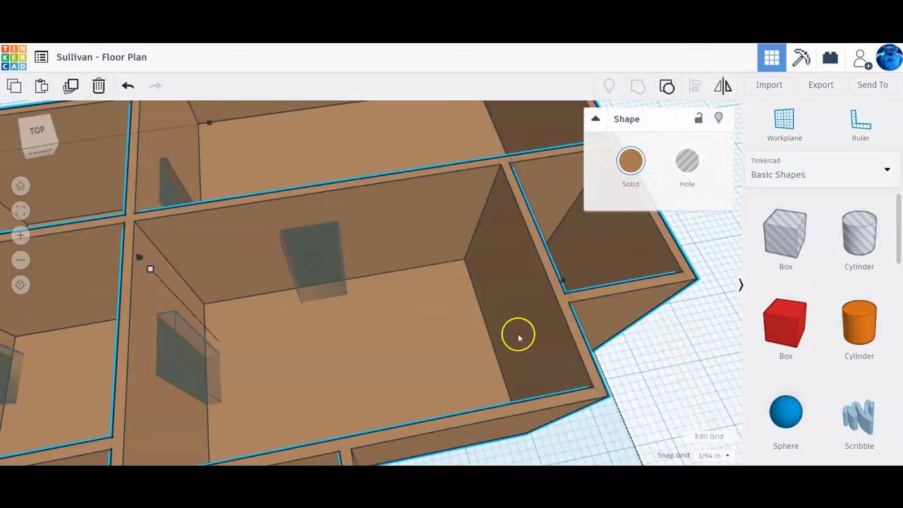
left_click(674, 395)
left_click(302, 244)
left_click(672, 376)
left_click(185, 343)
left_click(634, 401)
scroll(346, 318, "up", 10)
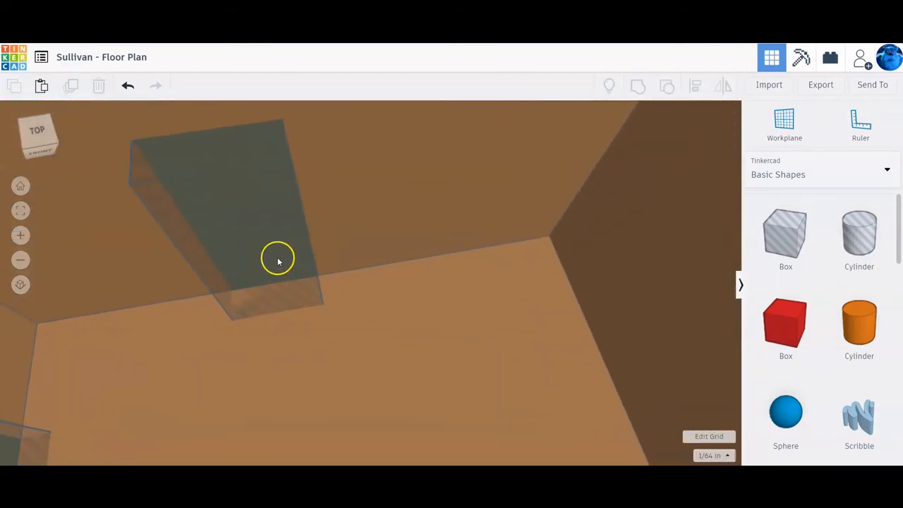
left_click(255, 251)
key("ctrl+shift+g")
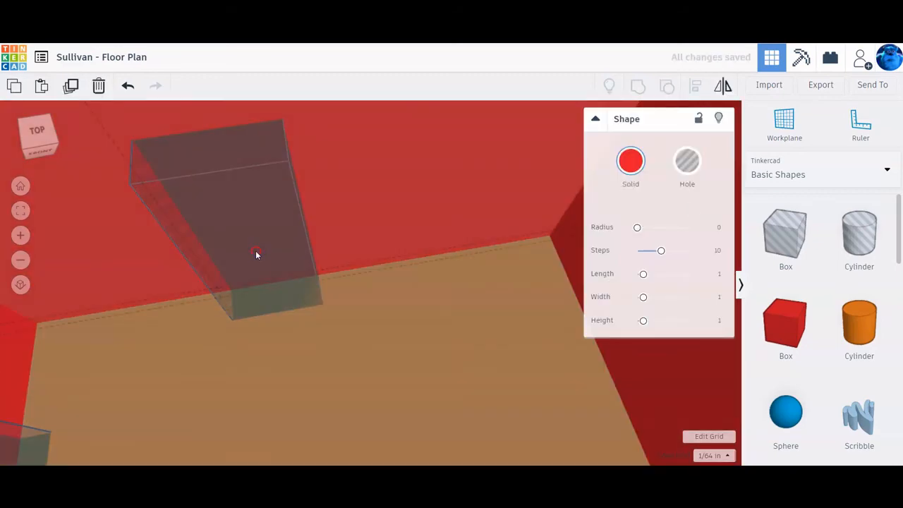
scroll(320, 280, "down", 8)
scroll(320, 281, "down", 5)
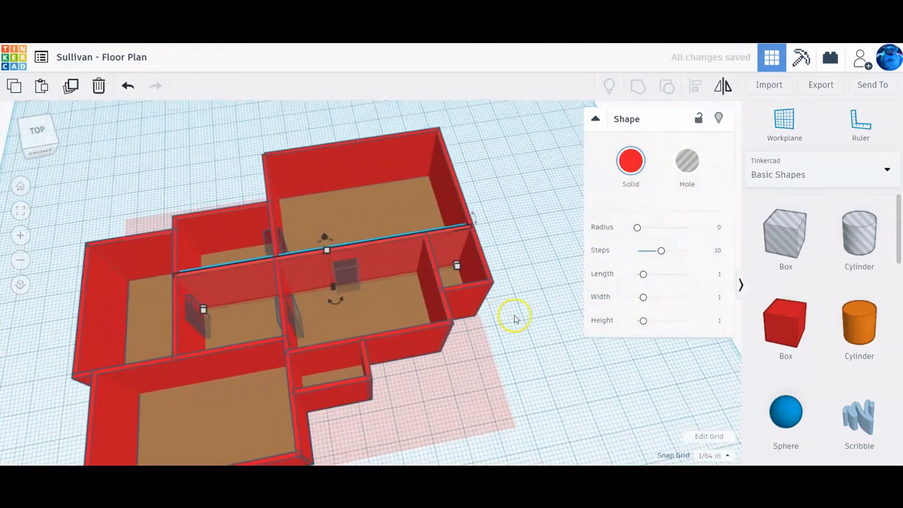
left_click(528, 321)
Step: Select the house together with its four door holes and group them to cut the openings
right_click_drag(544, 367, 522, 343)
left_click(345, 251)
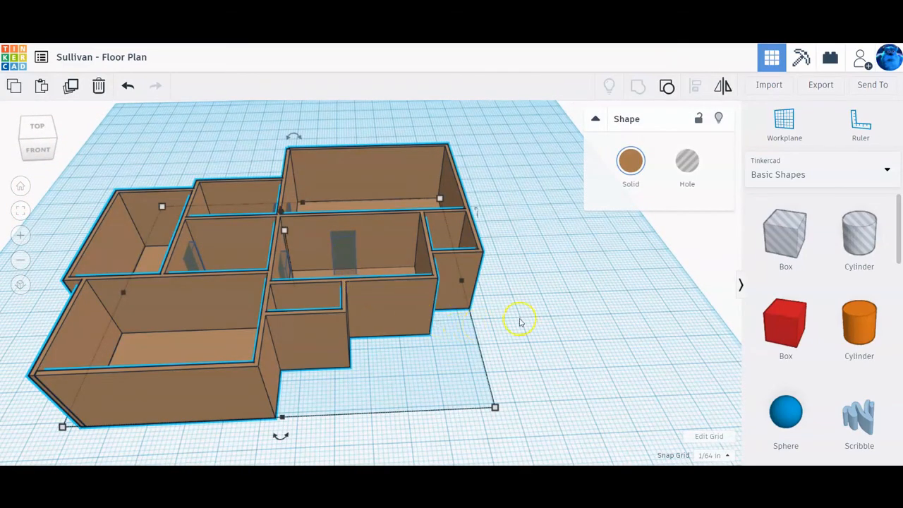
right_click_drag(520, 318, 523, 344)
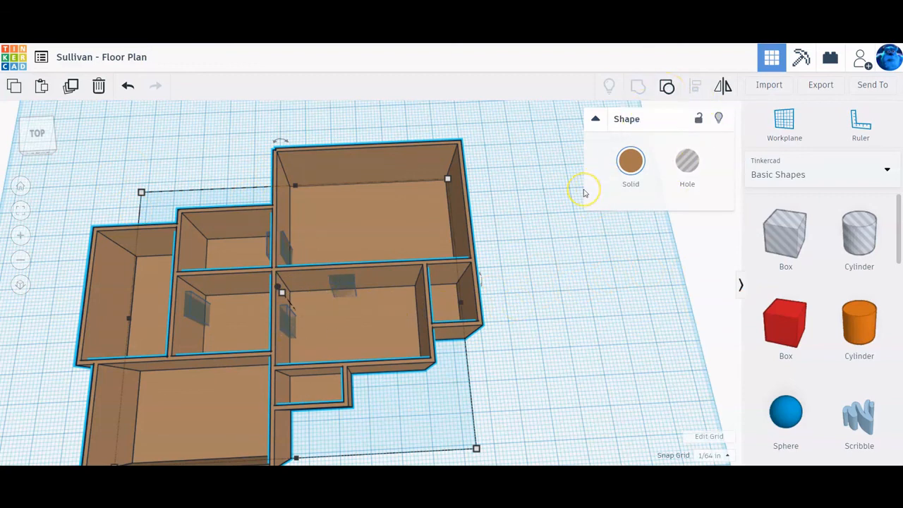
key("ctrl+shift+g")
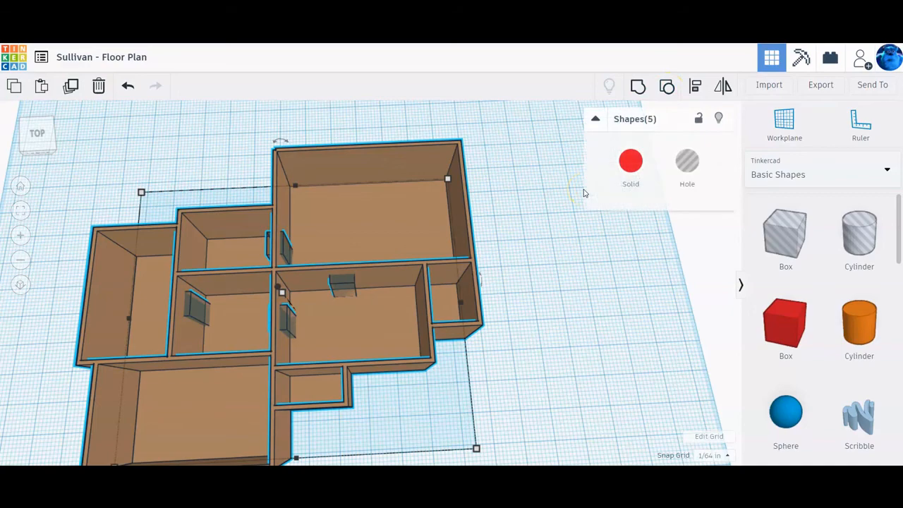
left_click(637, 87)
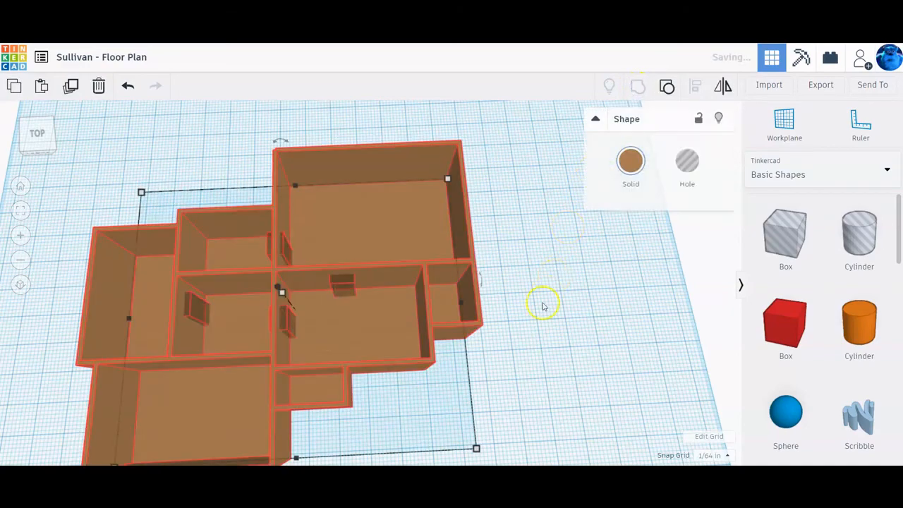
Step: Check the floor at the cut doorways and undo the grouping
right_click_drag(541, 334, 339, 268)
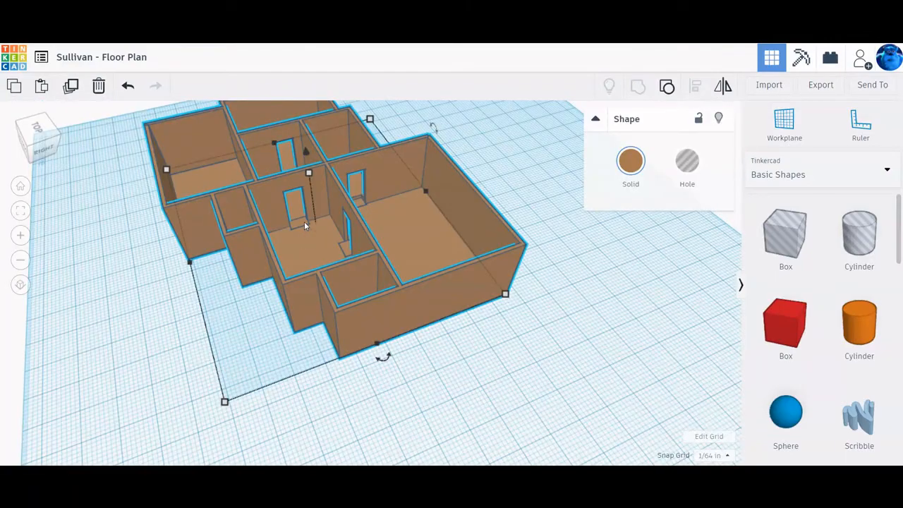
left_click(303, 245)
right_click_drag(439, 358, 458, 386)
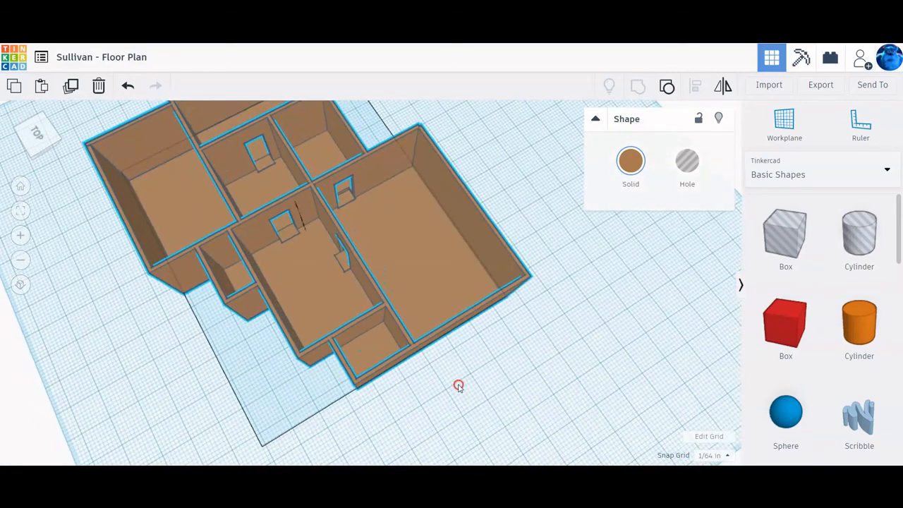
left_click(295, 239)
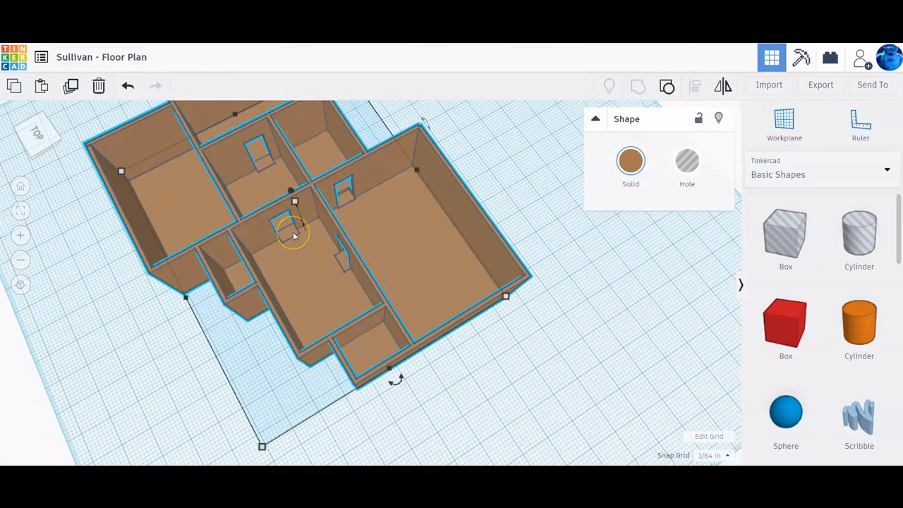
key("ctrl+z")
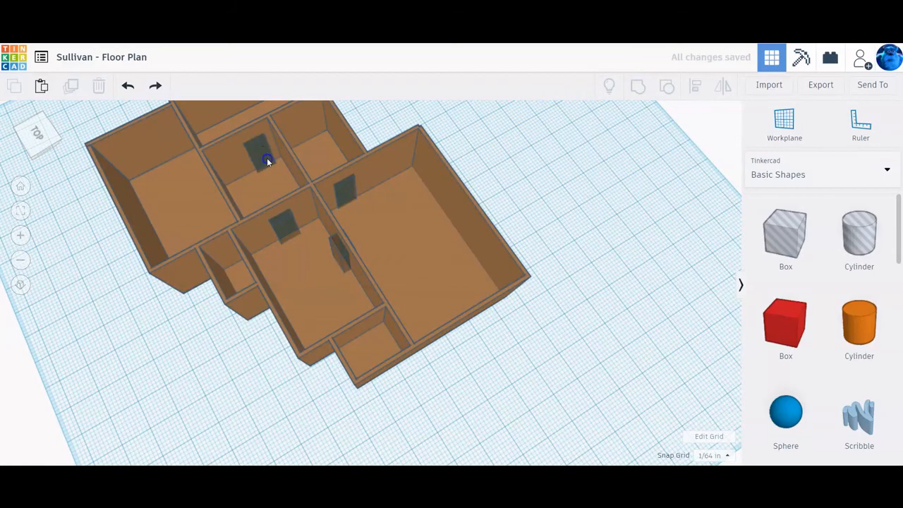
Step: Lower the door hole in the left wall of the room beside the central room to 0.094 in above the workplane
left_click(261, 156)
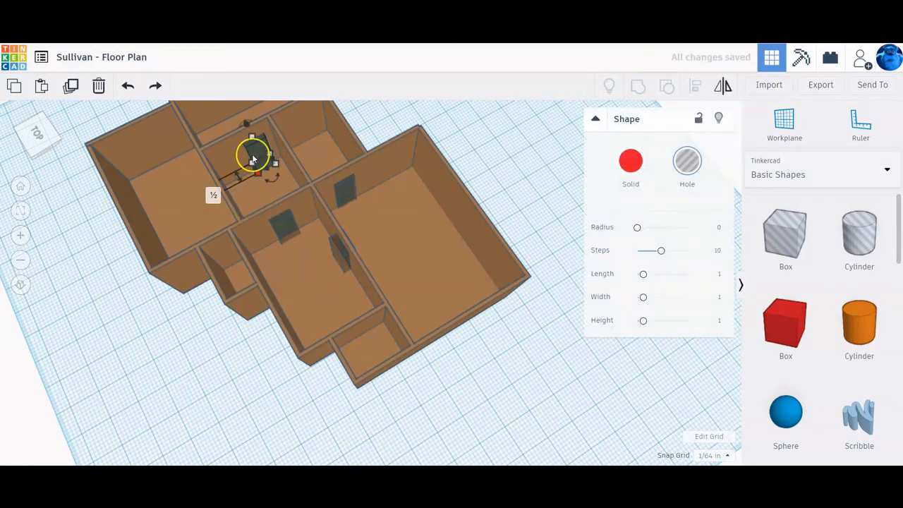
left_click_drag(246, 124, 248, 123)
scroll(262, 177, "up", 5)
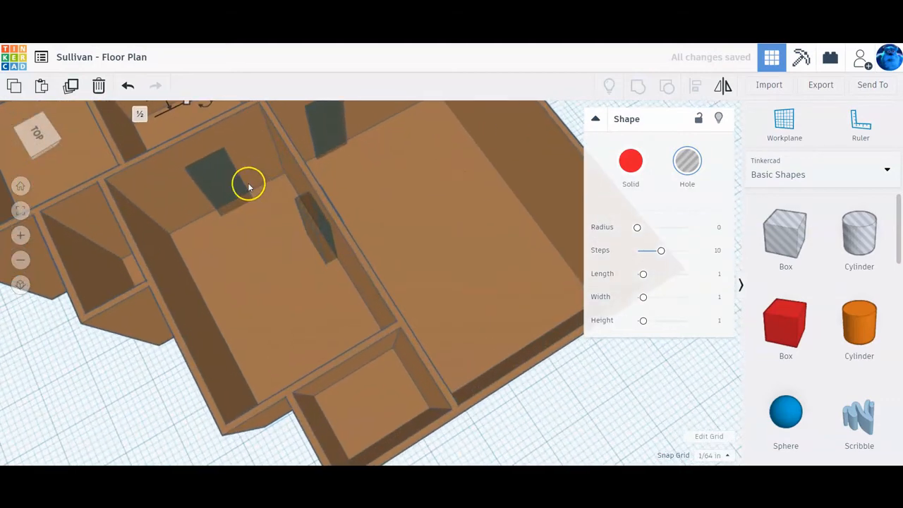
left_click(21, 210)
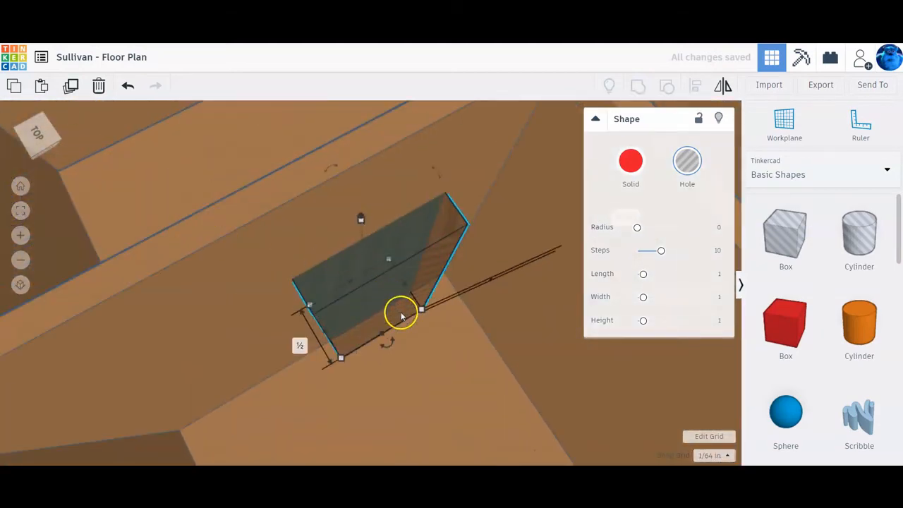
right_click_drag(401, 314, 372, 301)
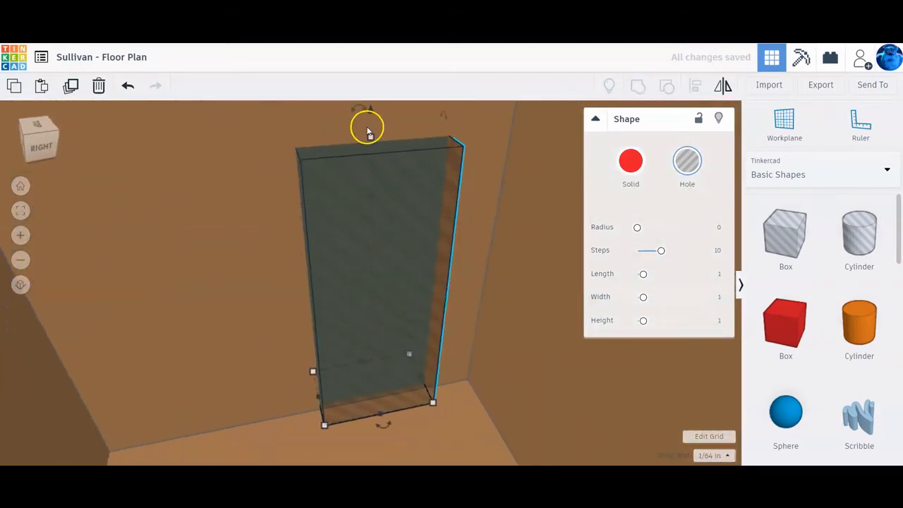
left_click_drag(371, 113, 369, 125)
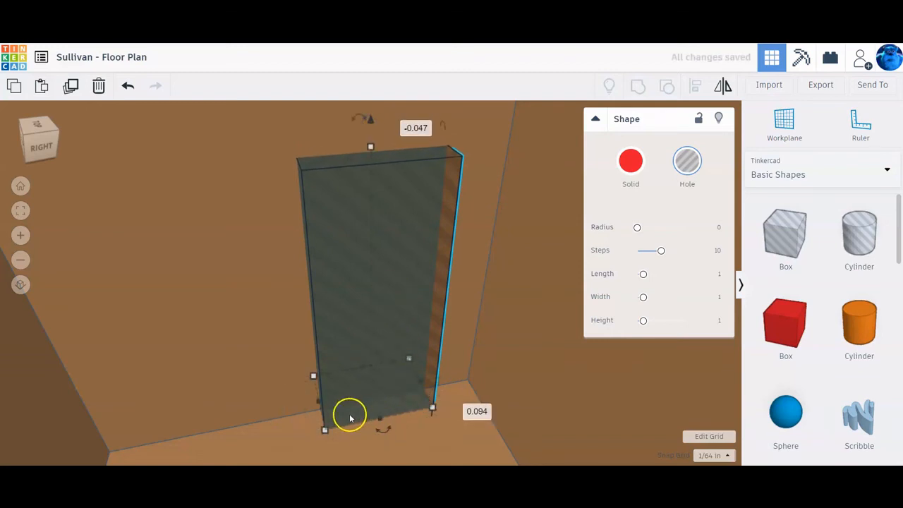
Step: Turn off grid snapping and adjust the same door hole to 0.1 in above the workplane
left_click(717, 455)
left_click(709, 337)
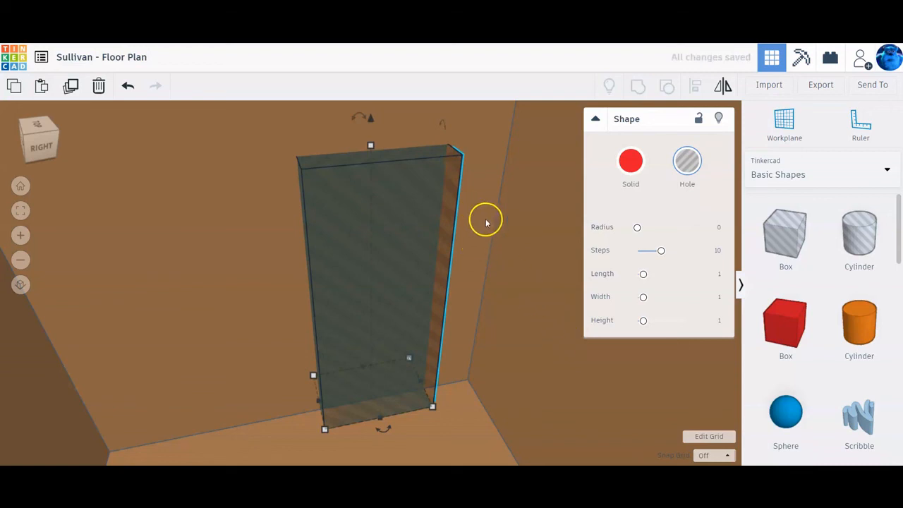
left_click_drag(373, 120, 376, 121)
left_click(399, 297)
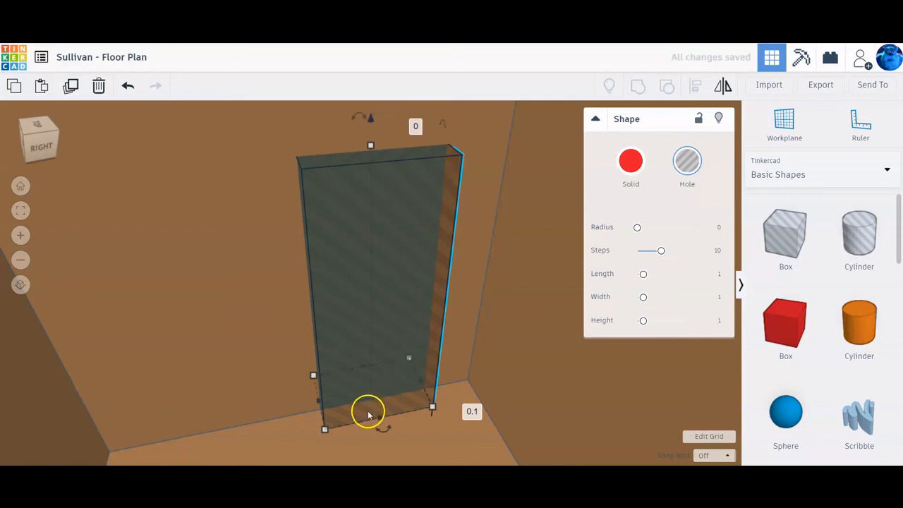
Step: Select all five shapes and group the house with its door holes to cut the openings again
key("ctrl+a")
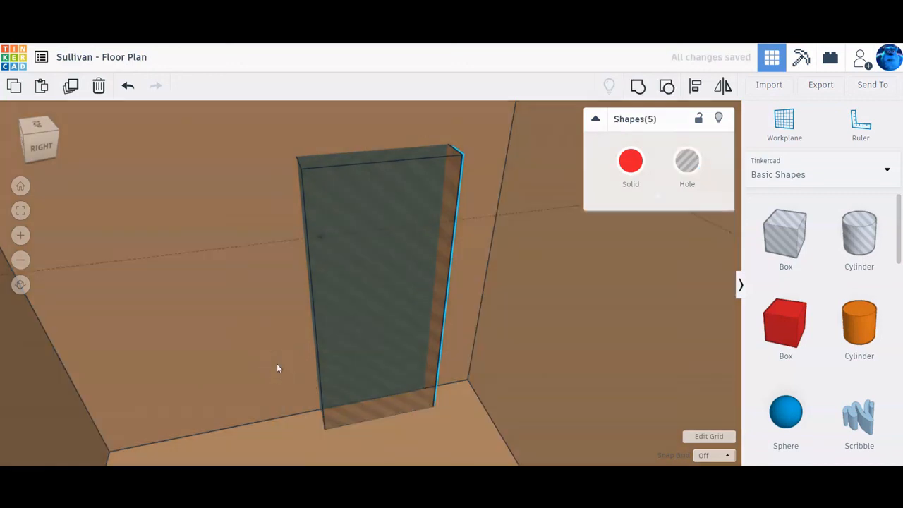
left_click(636, 86)
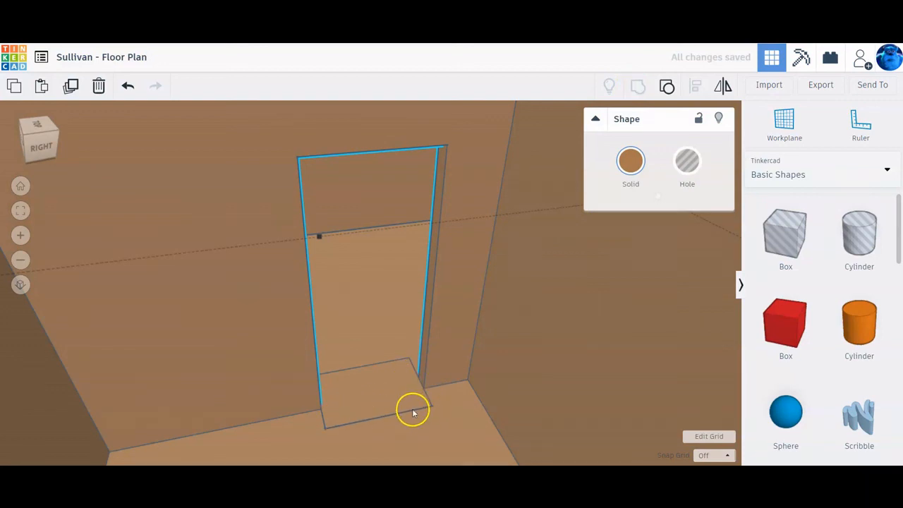
Step: Inspect the recut doorways and their floor level from several angles, including an overall view of the house
right_click_drag(388, 419, 433, 445)
scroll(447, 408, "down", 6)
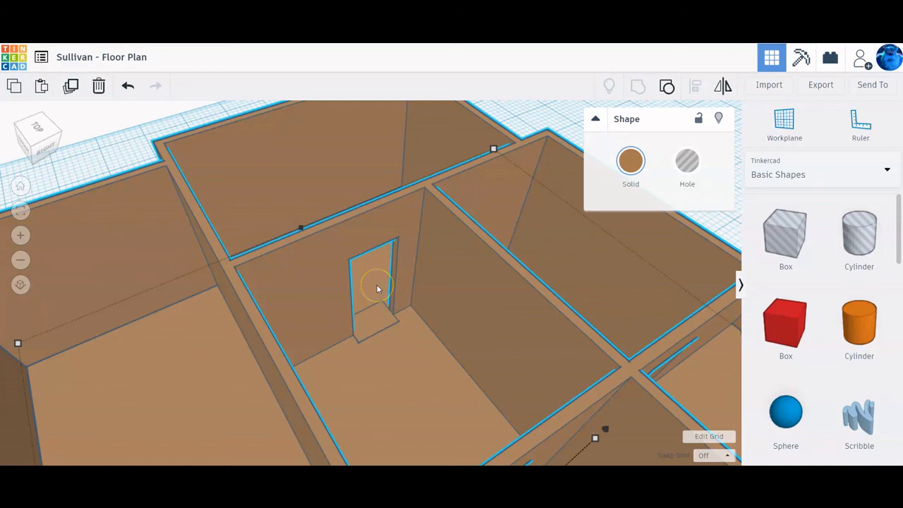
scroll(379, 303, "down", 5)
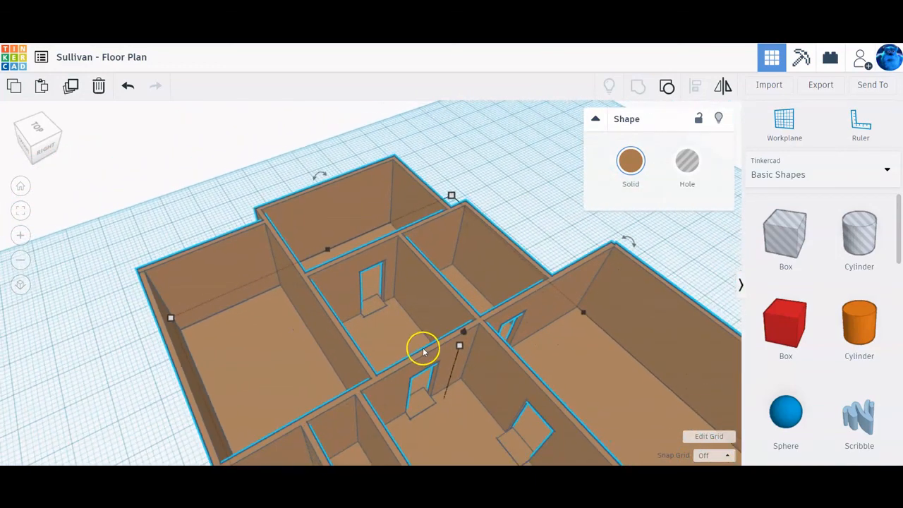
right_click_drag(447, 326, 395, 310)
left_click(388, 304)
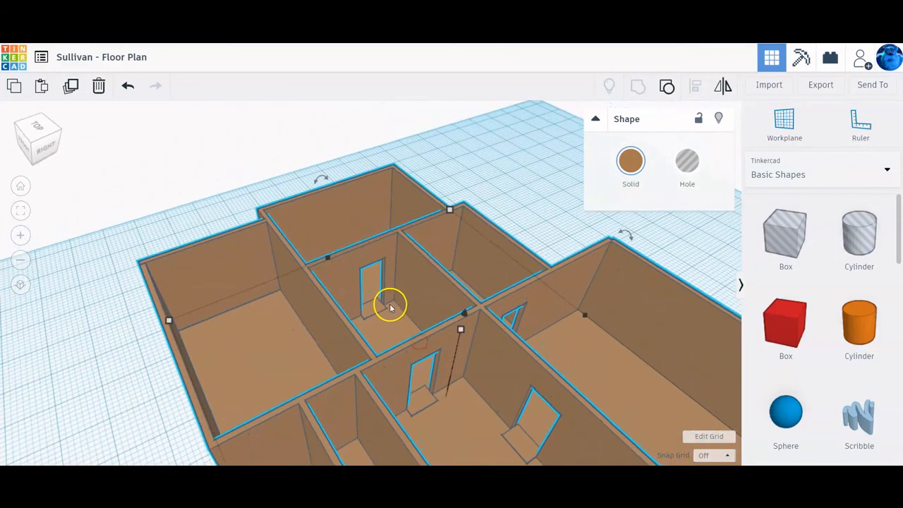
right_click_drag(414, 340, 543, 338)
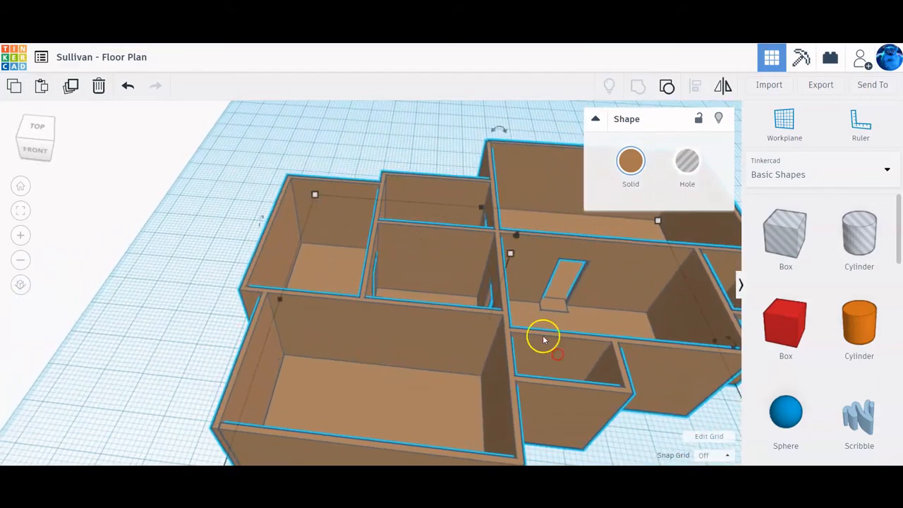
scroll(590, 321, "down", 8)
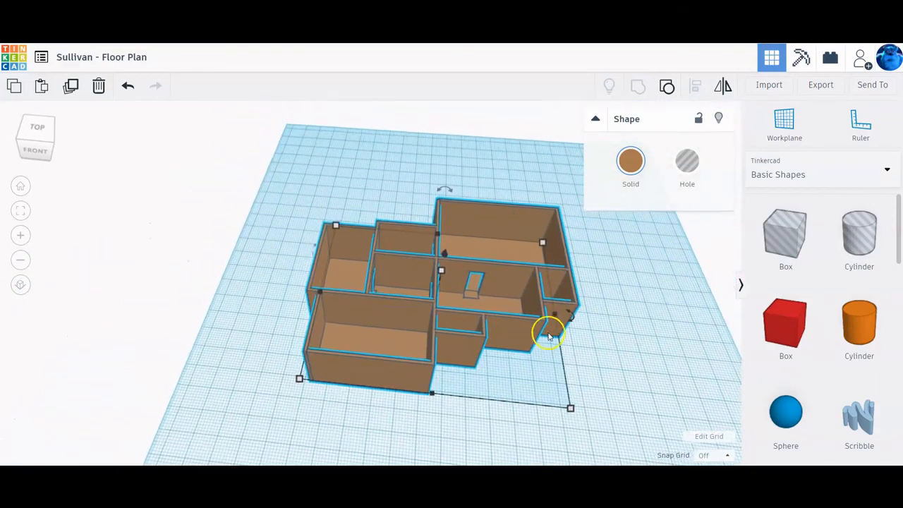
right_click_drag(565, 334, 547, 328)
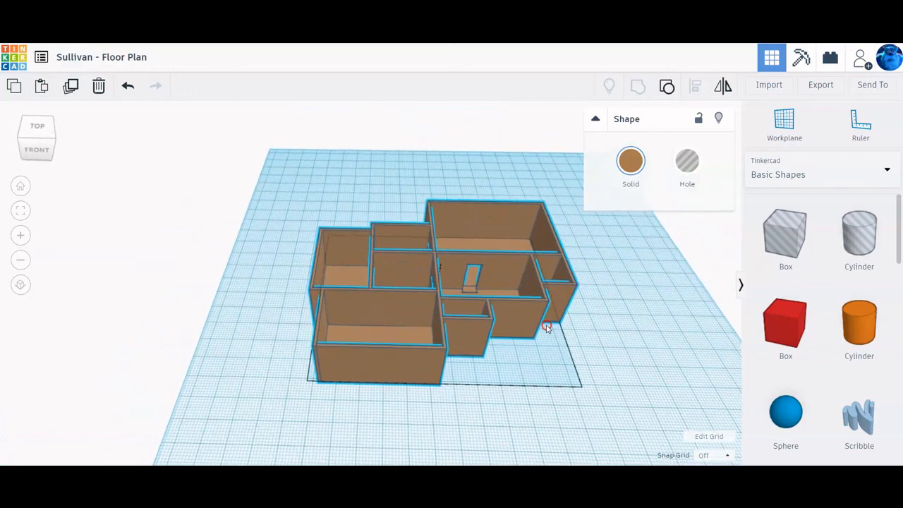